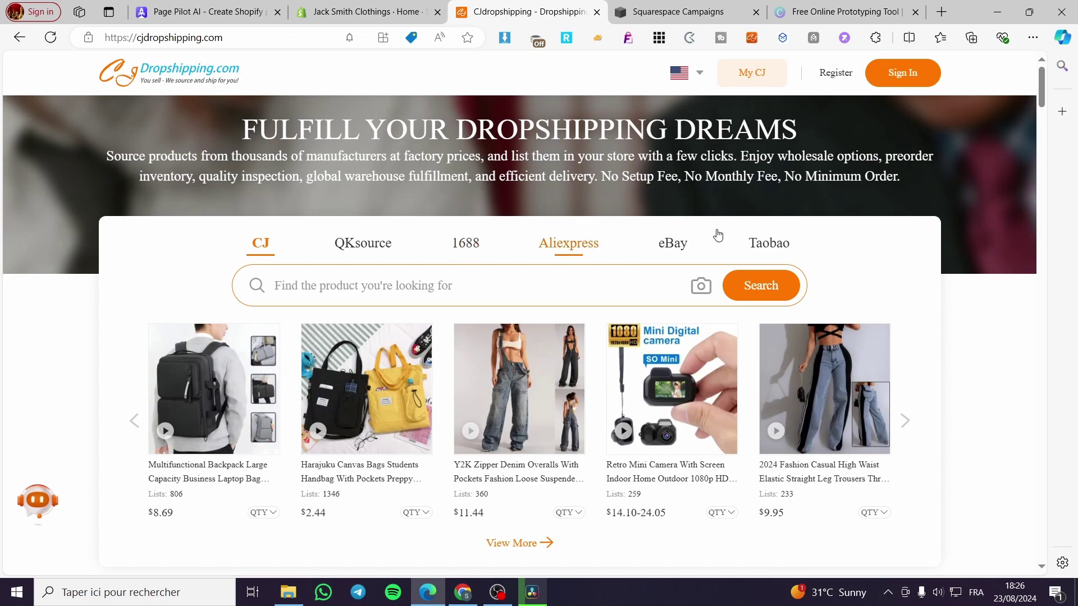
click(198, 5)
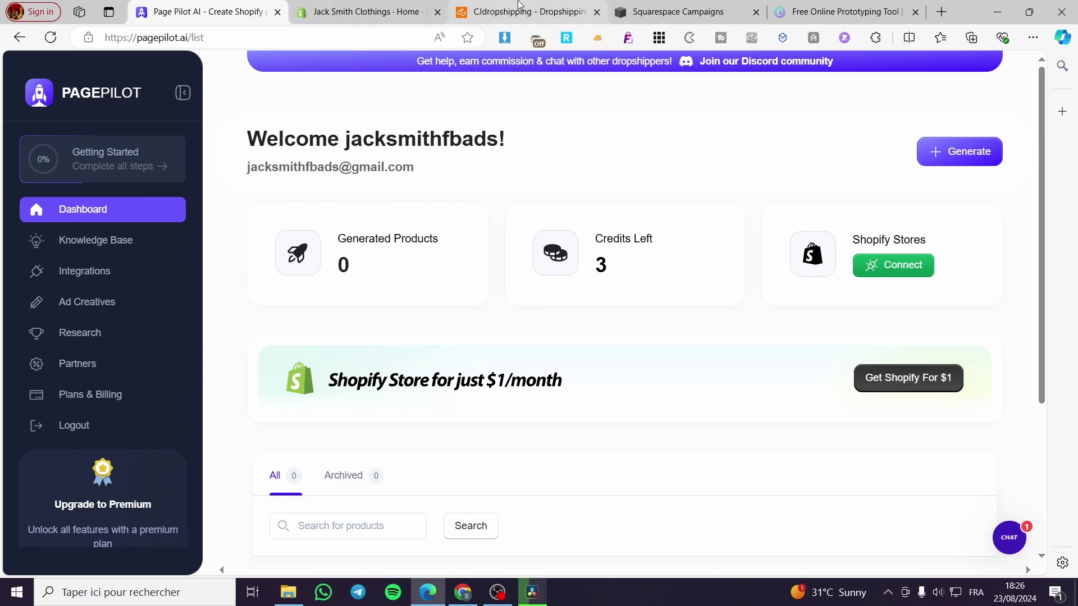
click(483, 13)
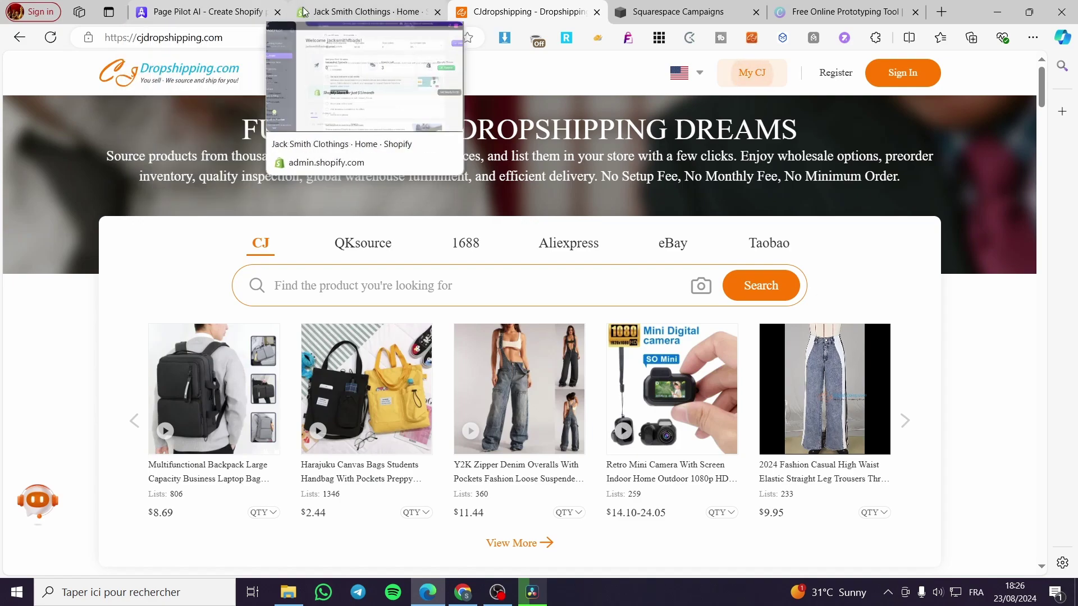
click(234, 7)
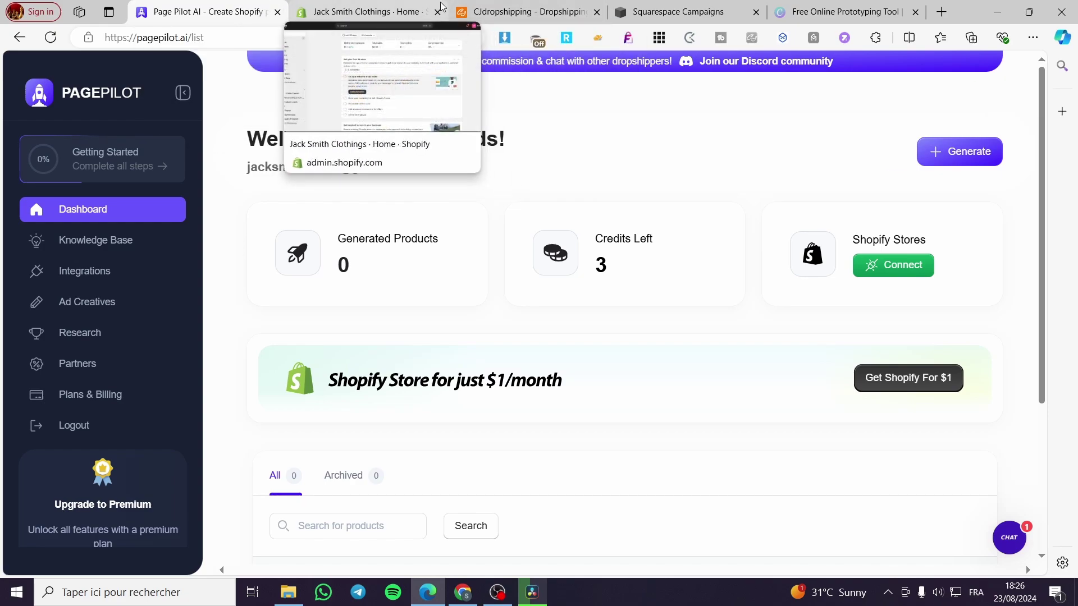
click(365, 16)
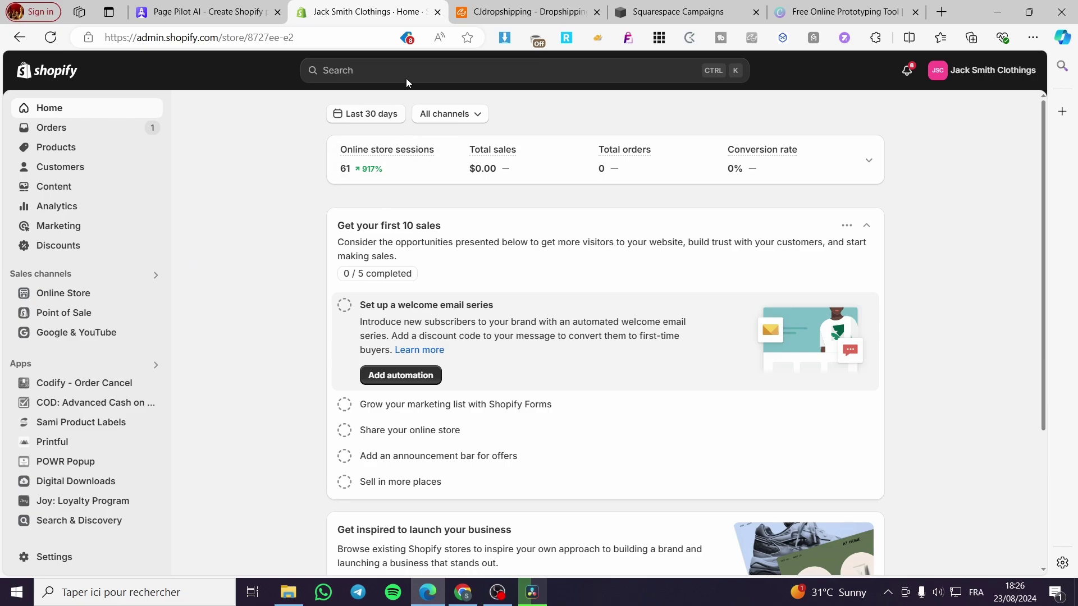
click(478, 14)
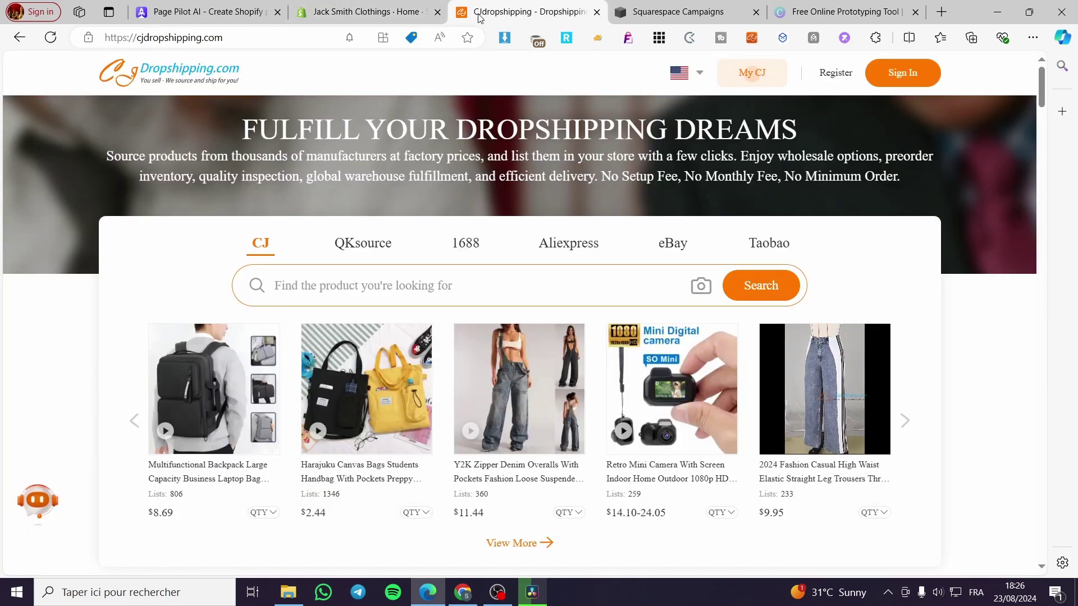
Step: From the Shopify admin, search the Shopify App Store for "cj dropshipping"
click(392, 13)
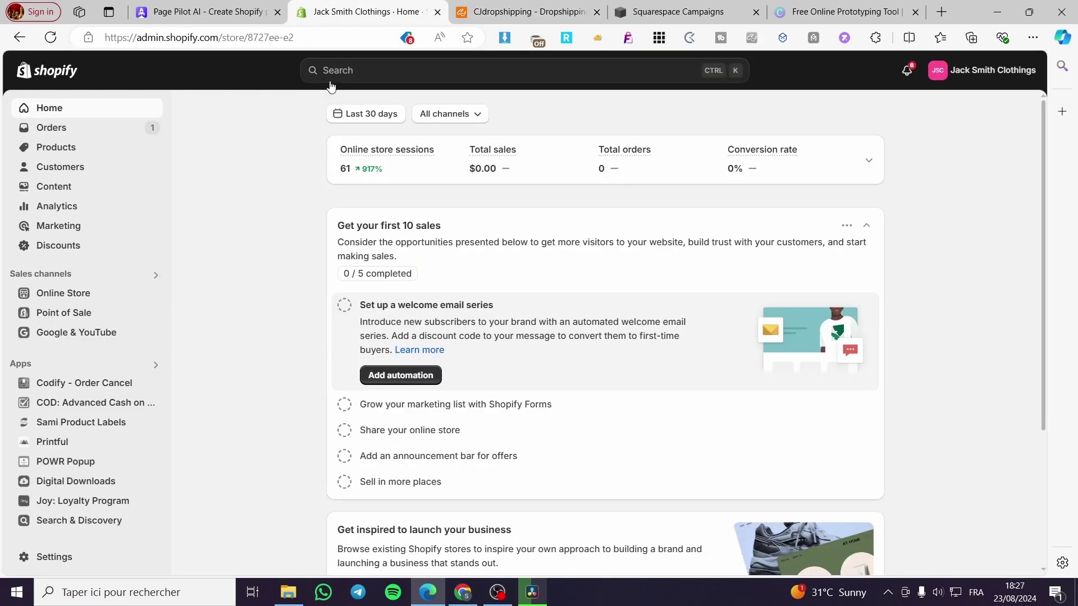
click(385, 73)
text(cj)
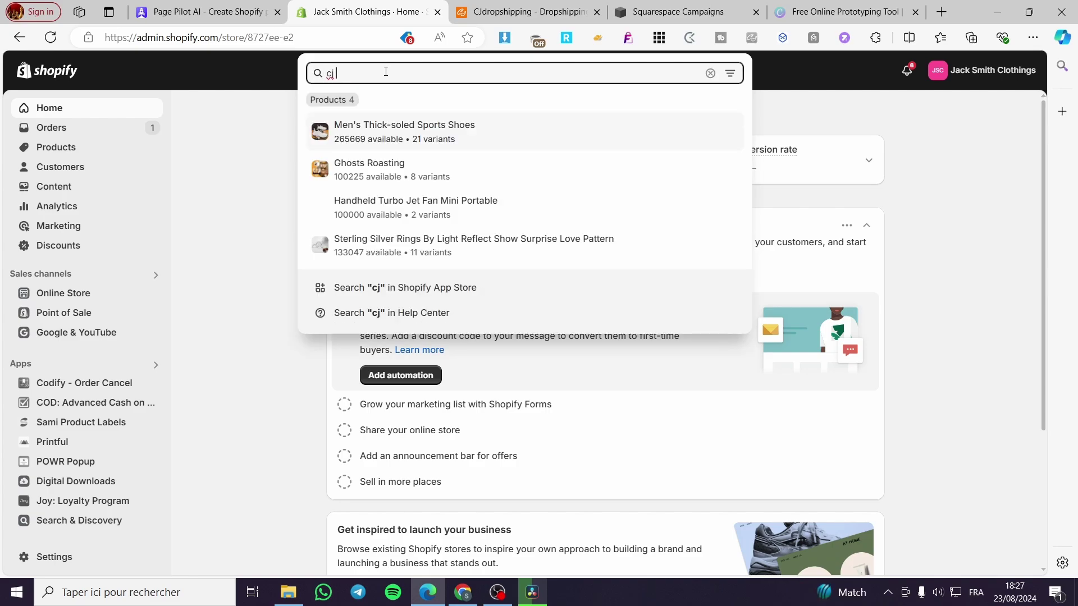
text( dro)
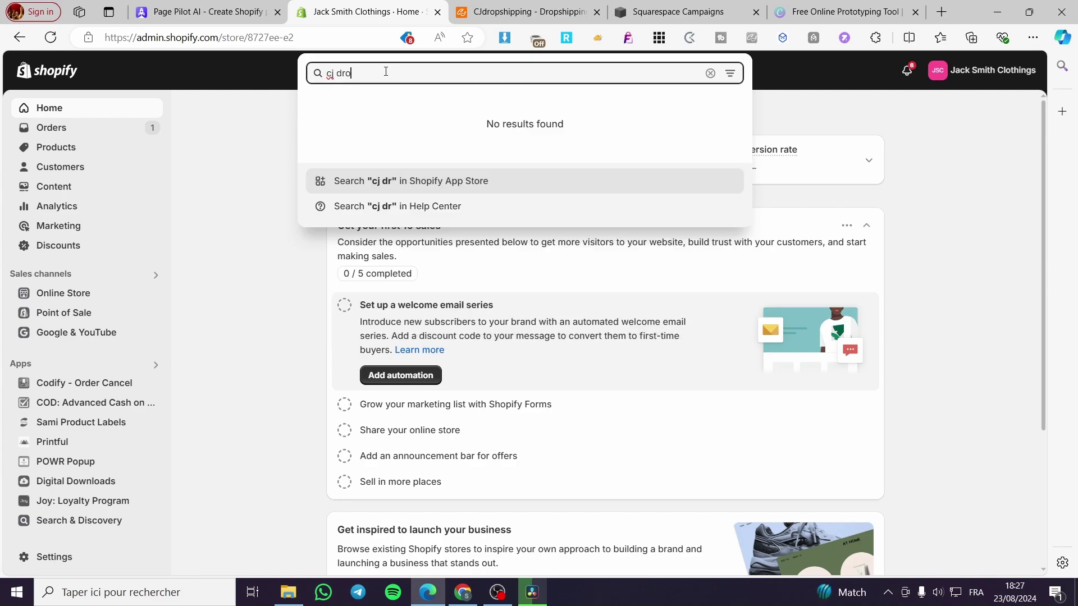
text(pshippi)
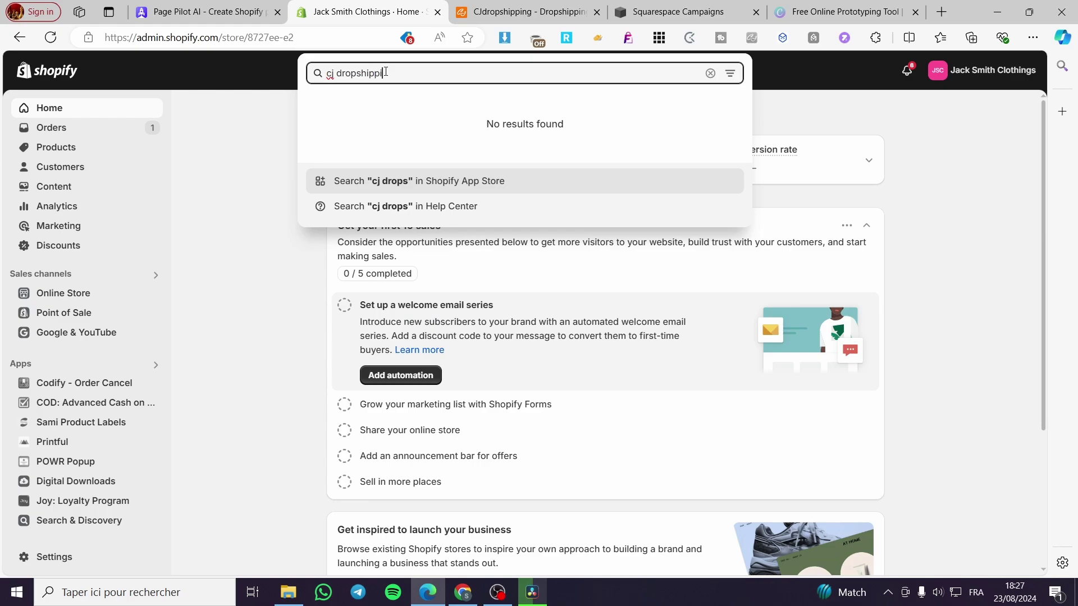
text(ng)
key(Return)
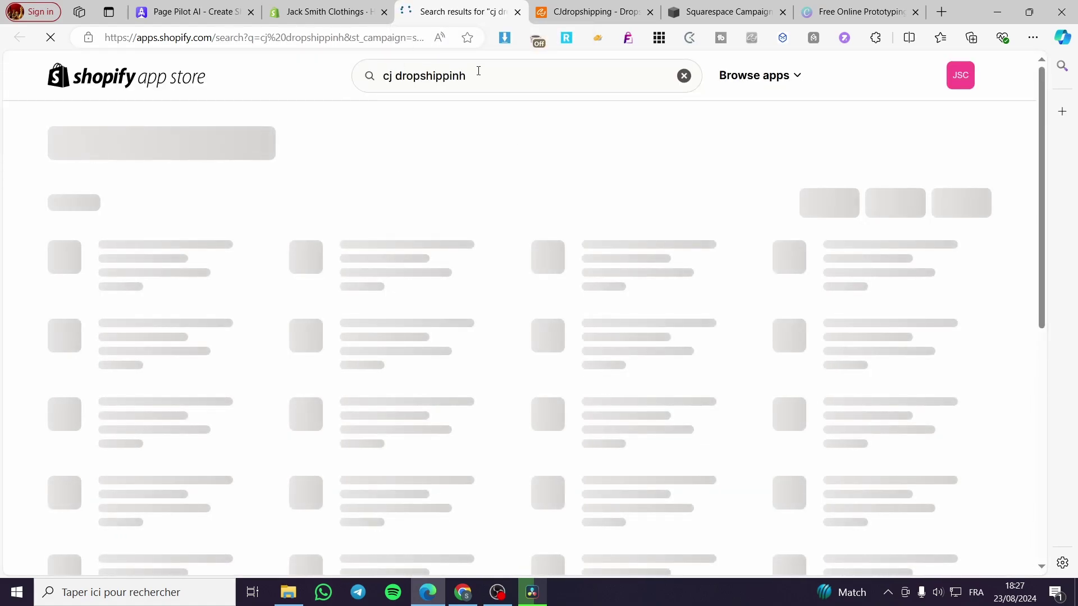
drag(478, 71, 461, 75)
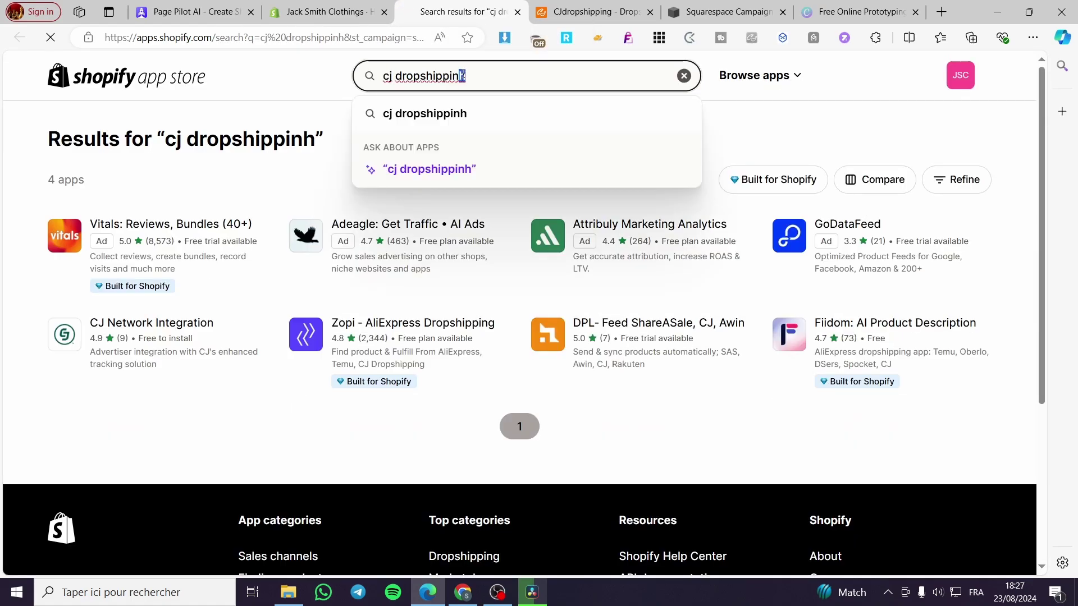
text(g)
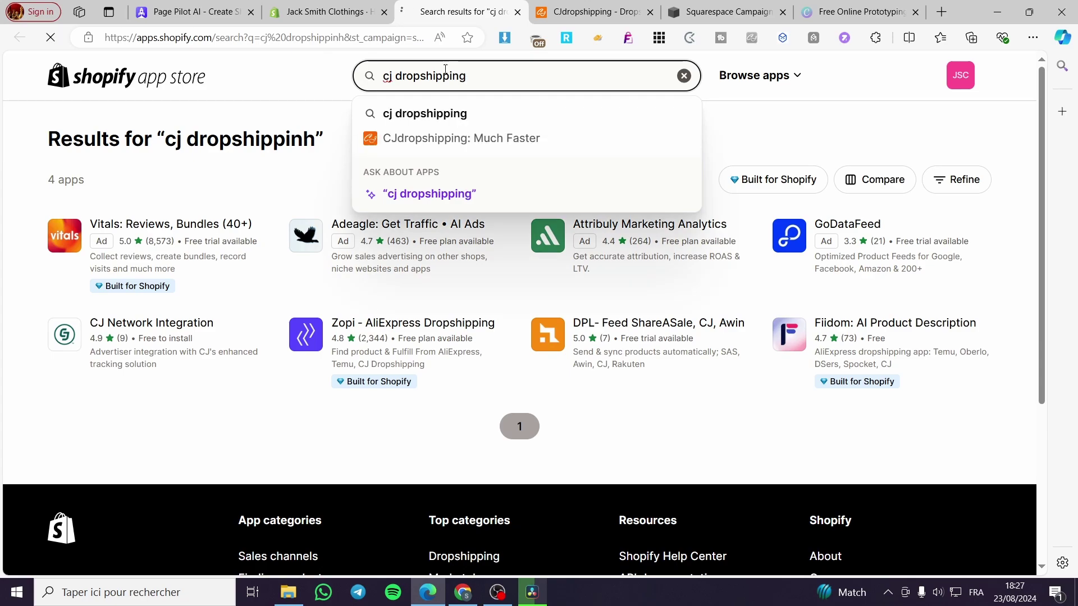
key(Return)
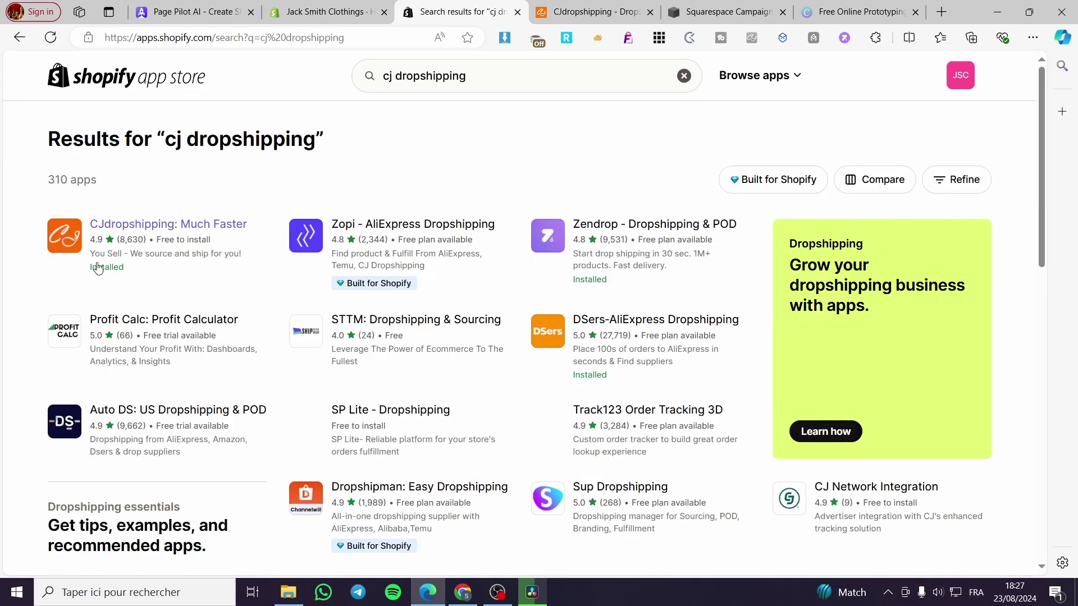
Step: Open the installed CJdropshipping: Much Faster app from its App Store listing and close the listing page
click(139, 235)
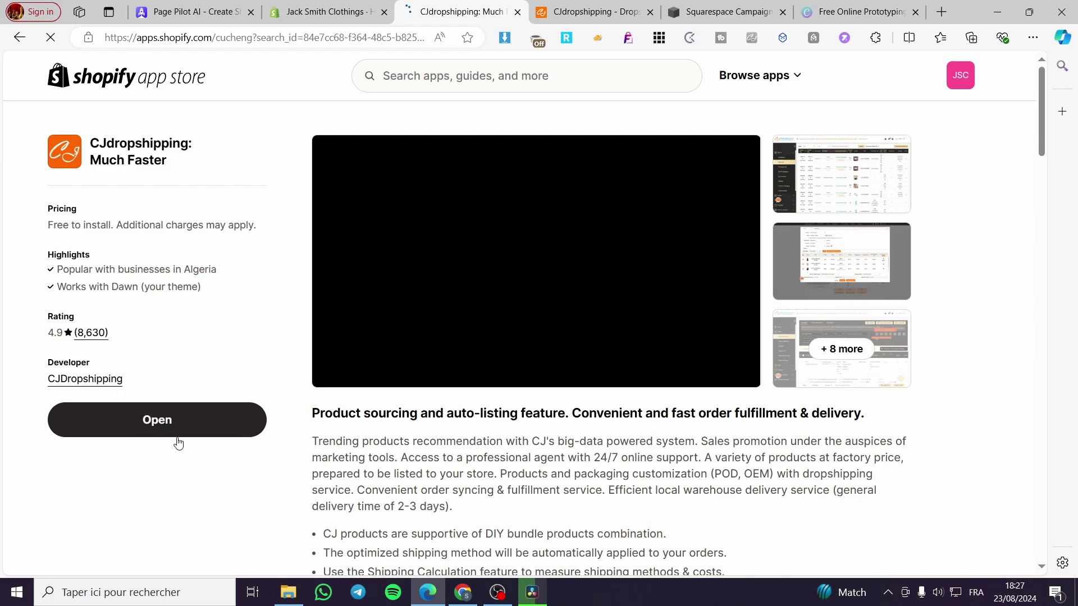
click(156, 430)
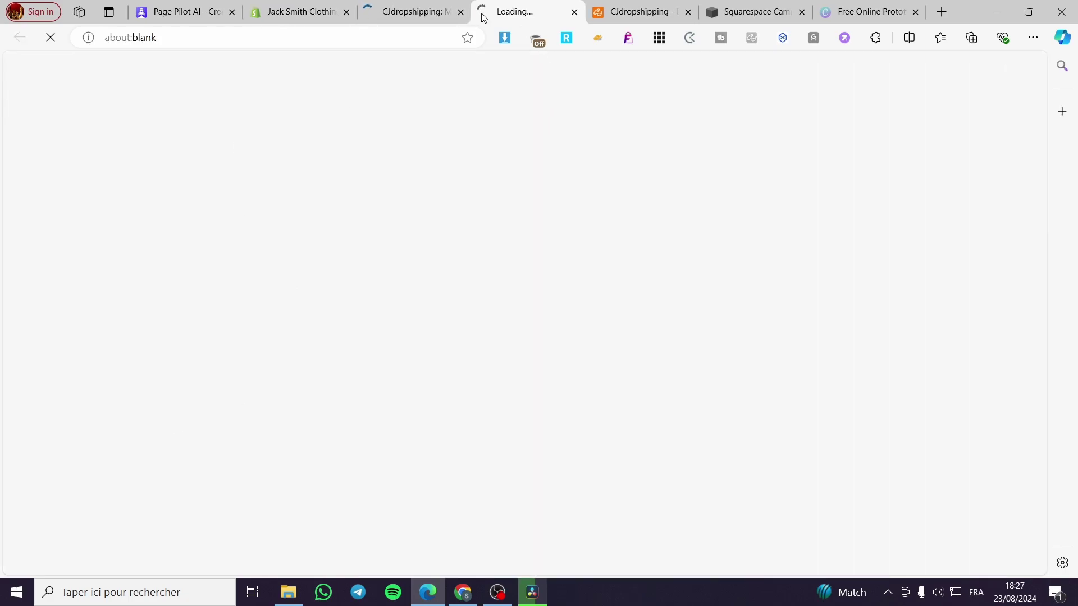
click(462, 11)
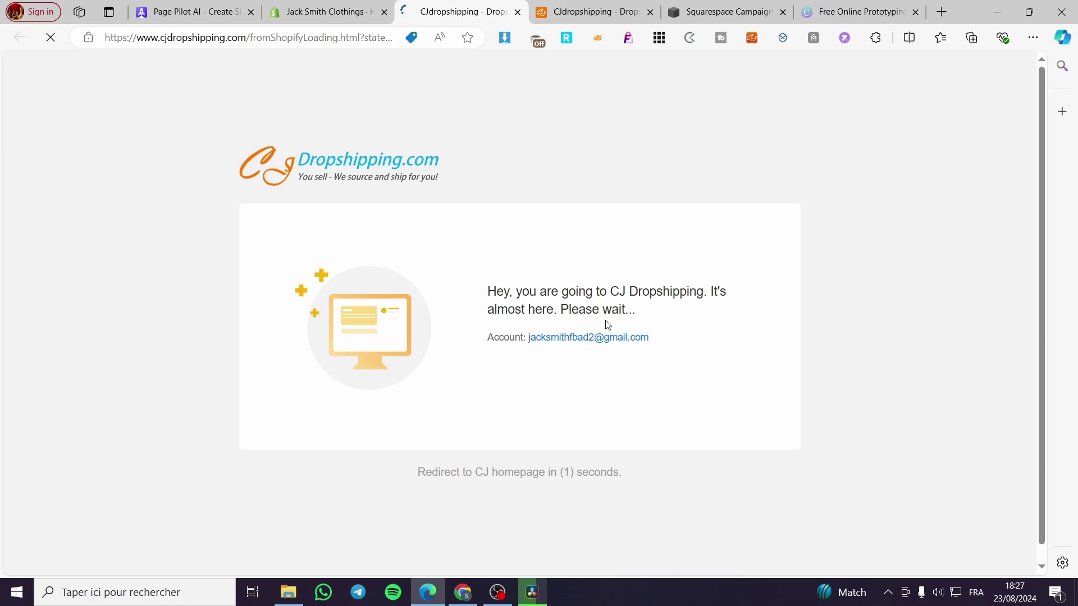
Step: Close the old signed-out CJdropshipping page and return to the CJdropshipping page launched from Shopify
click(640, 12)
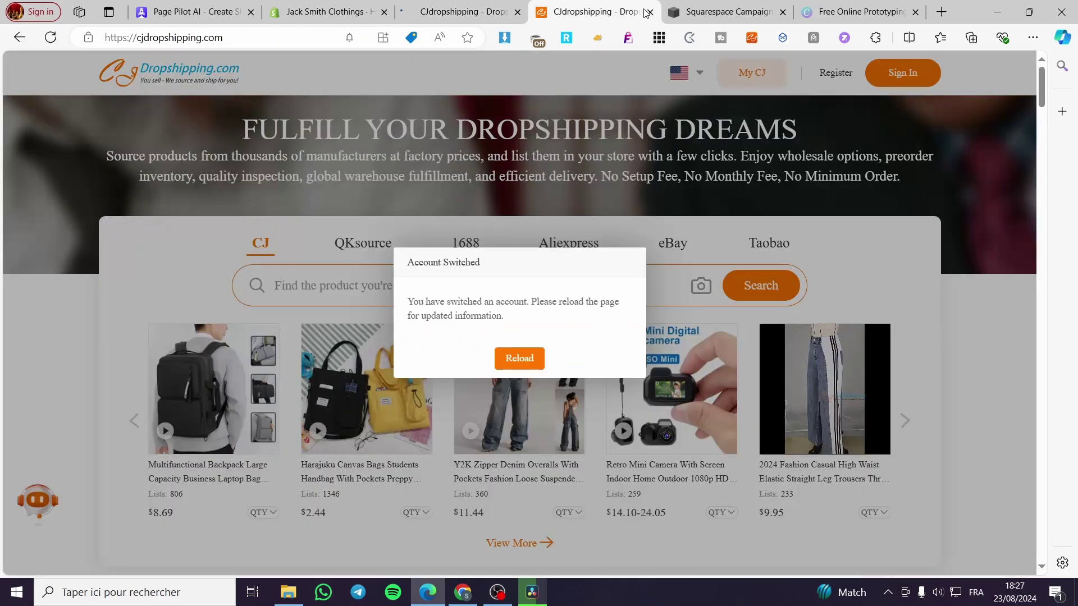
click(649, 11)
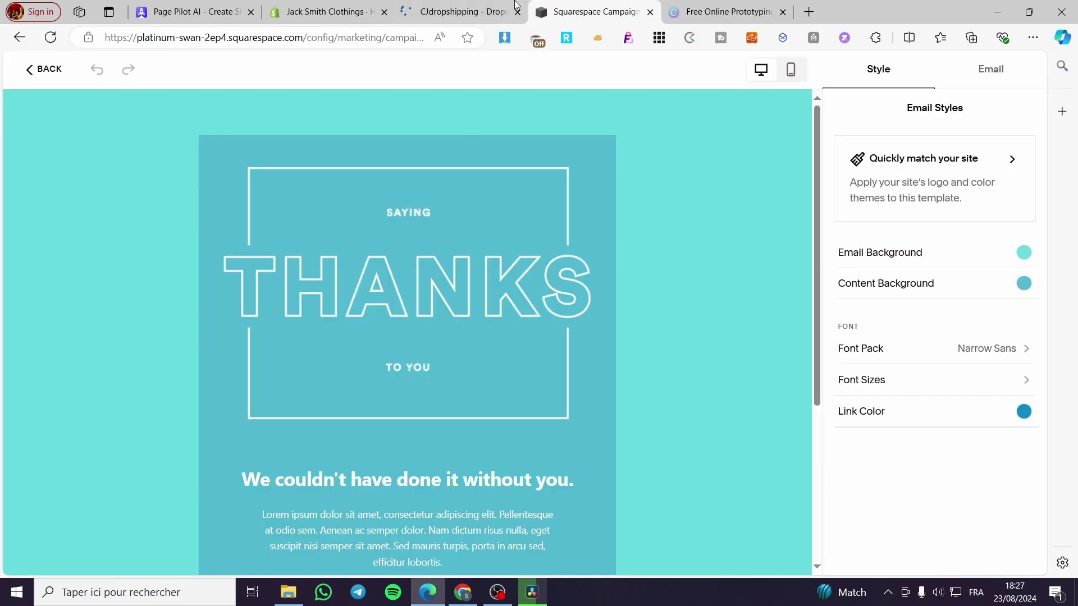
click(475, 11)
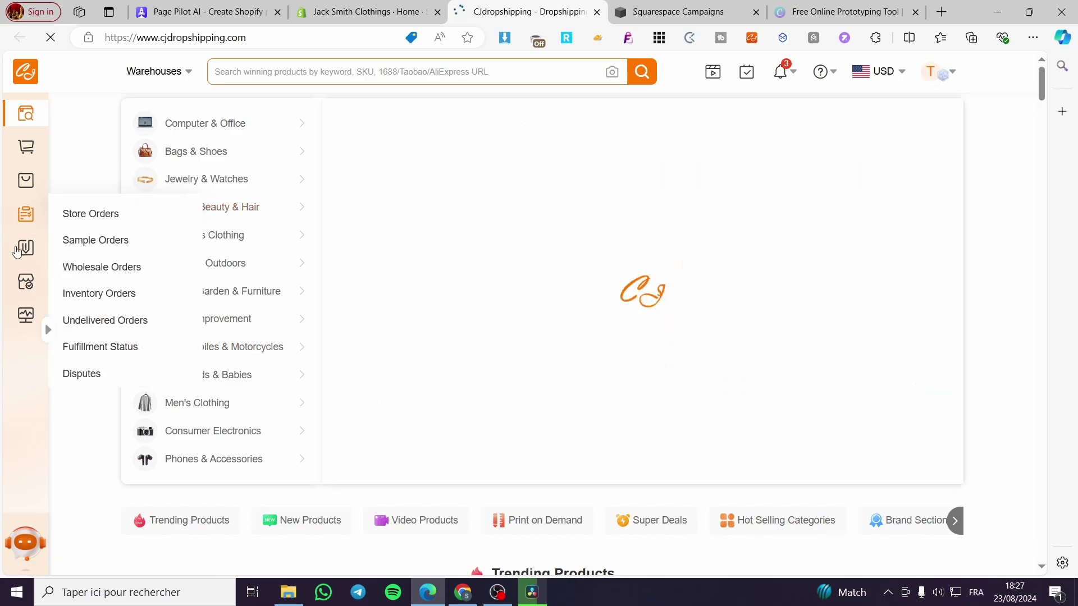
Step: Expand the CJdropshipping navigation and open the list of authorized Shopify stores
click(48, 330)
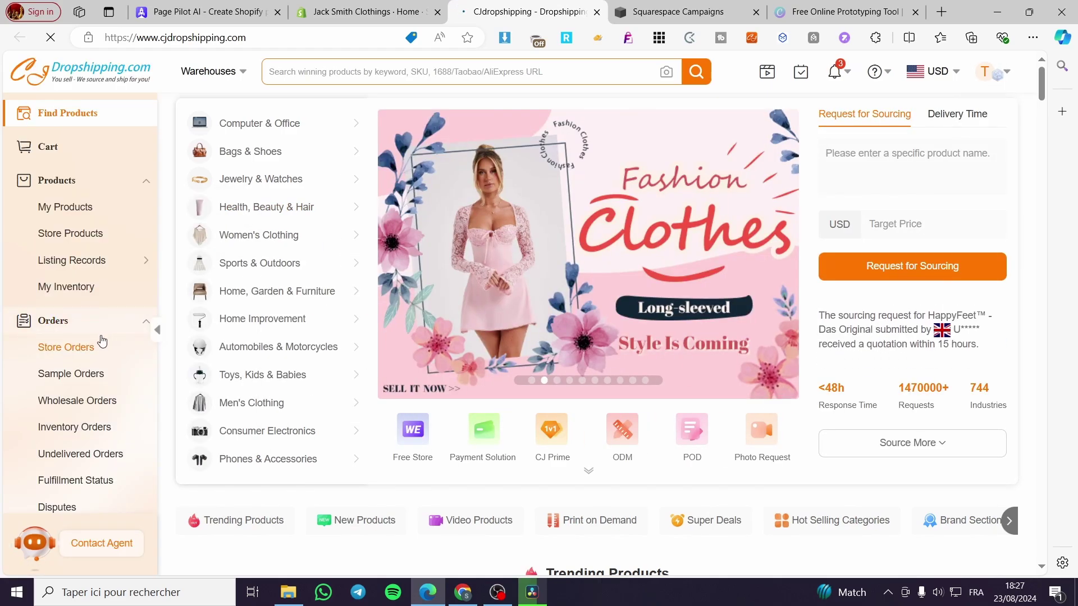
scroll(84, 348, down, 4)
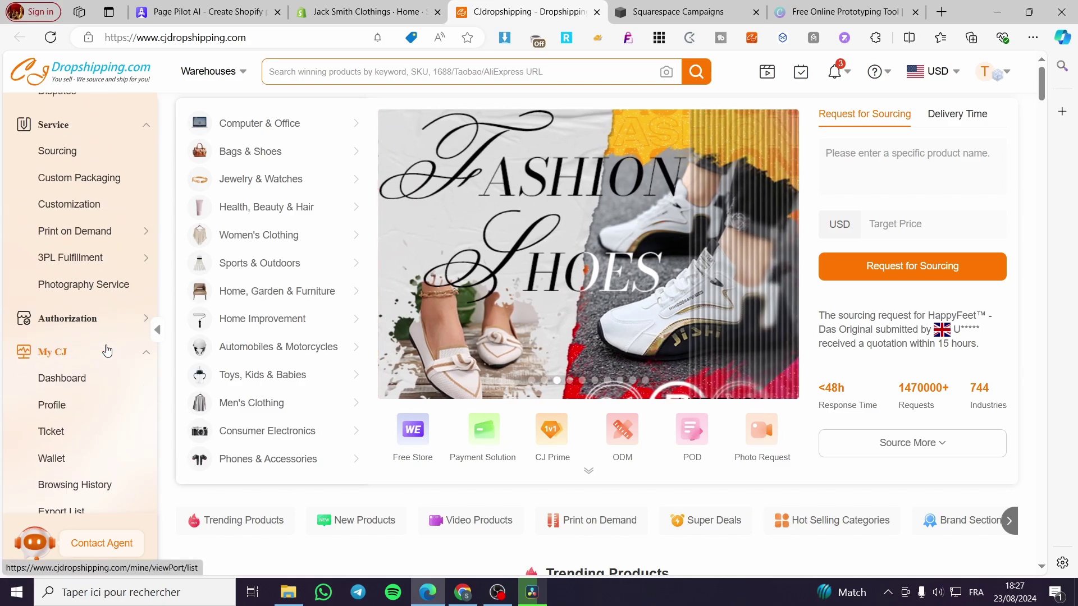
mouse_move(87, 314)
click(203, 315)
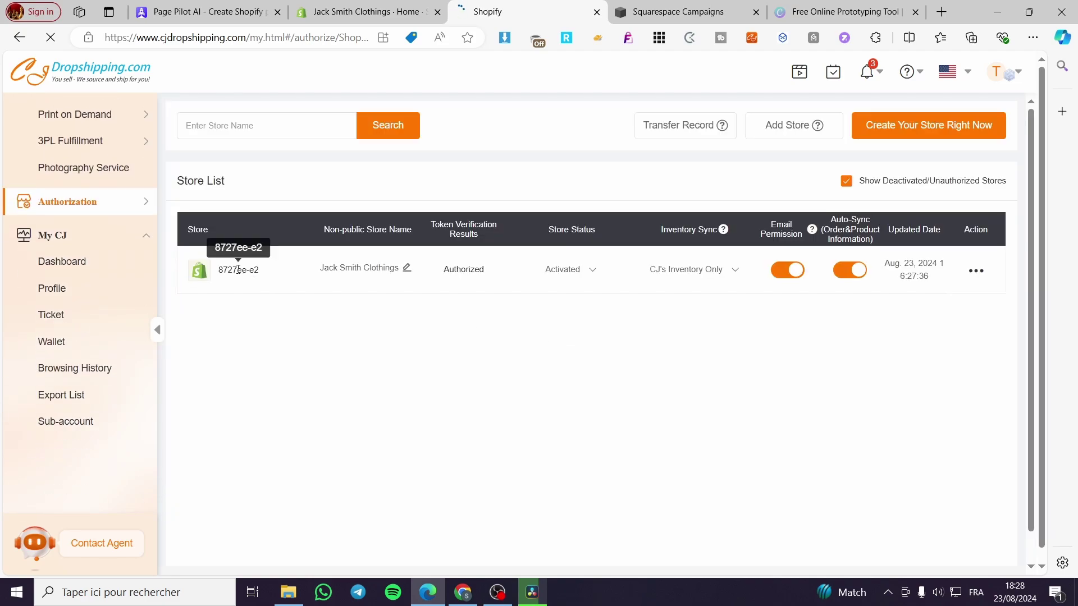
Step: Compare the store ID in the CJdropshipping store list with the one in the Shopify admin address
drag(220, 270, 263, 280)
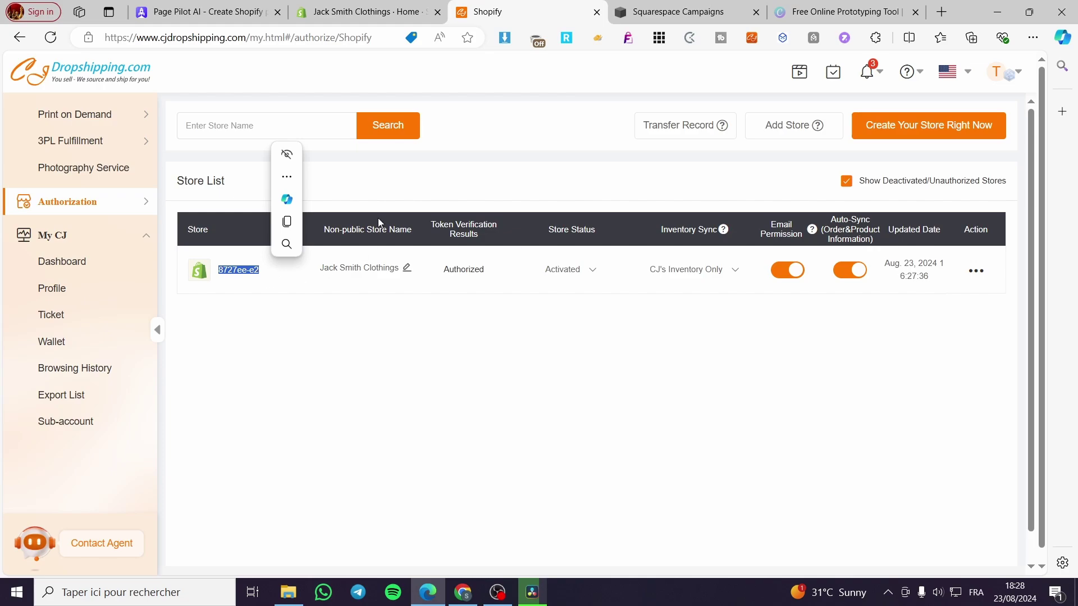
click(364, 11)
drag(293, 37, 252, 48)
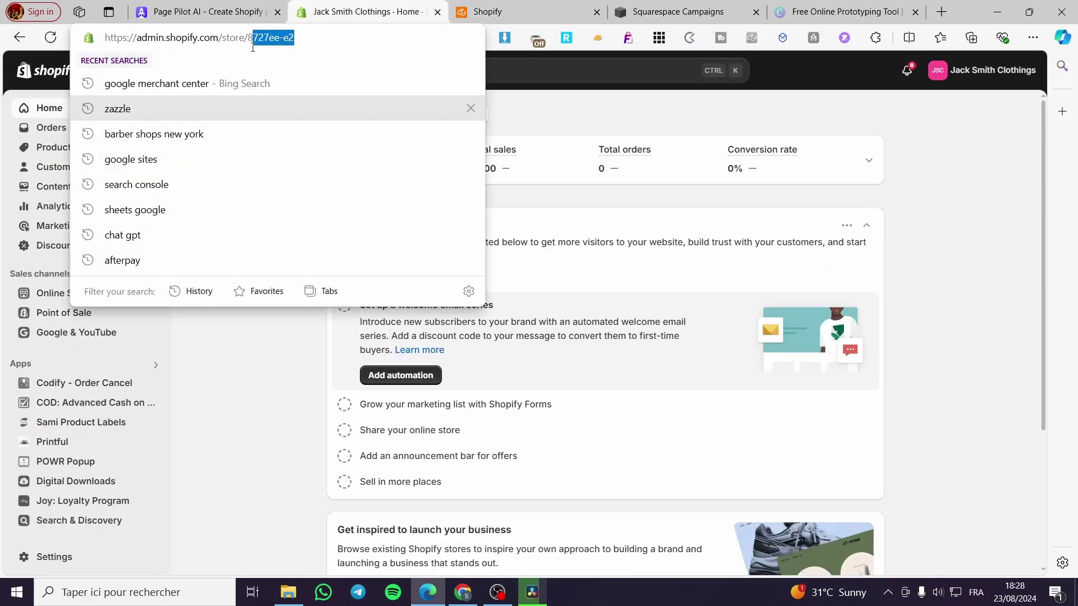
click(244, 348)
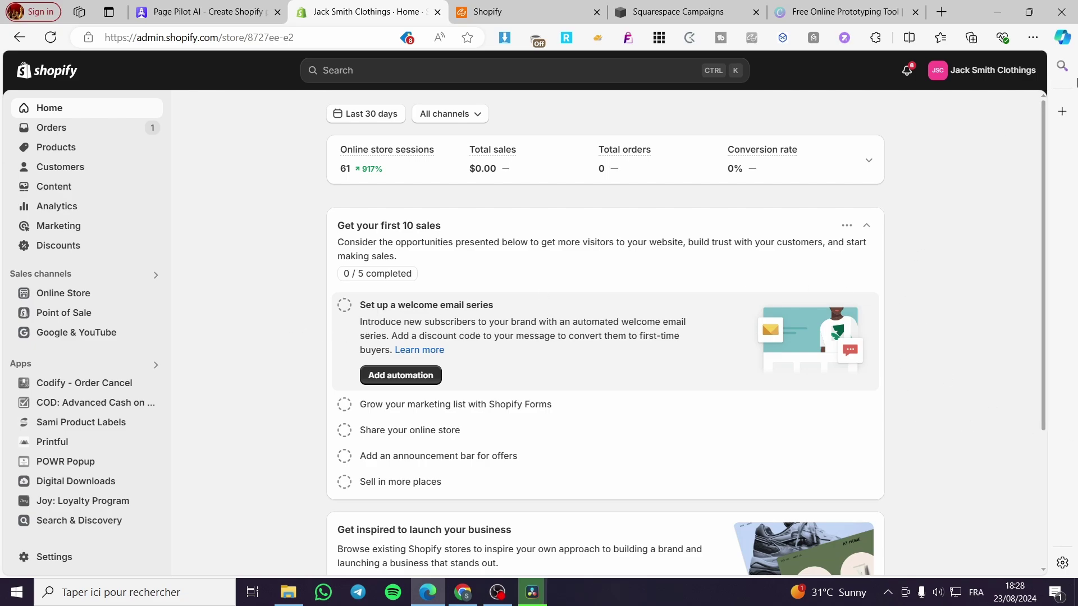
click(504, 7)
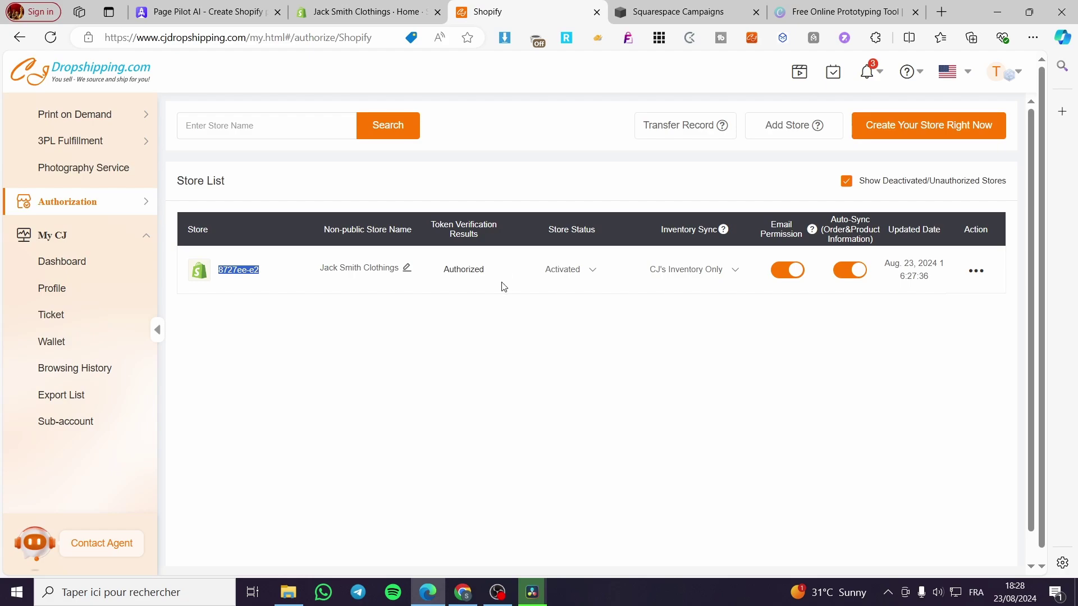
scroll(23, 319, up, 10)
click(241, 346)
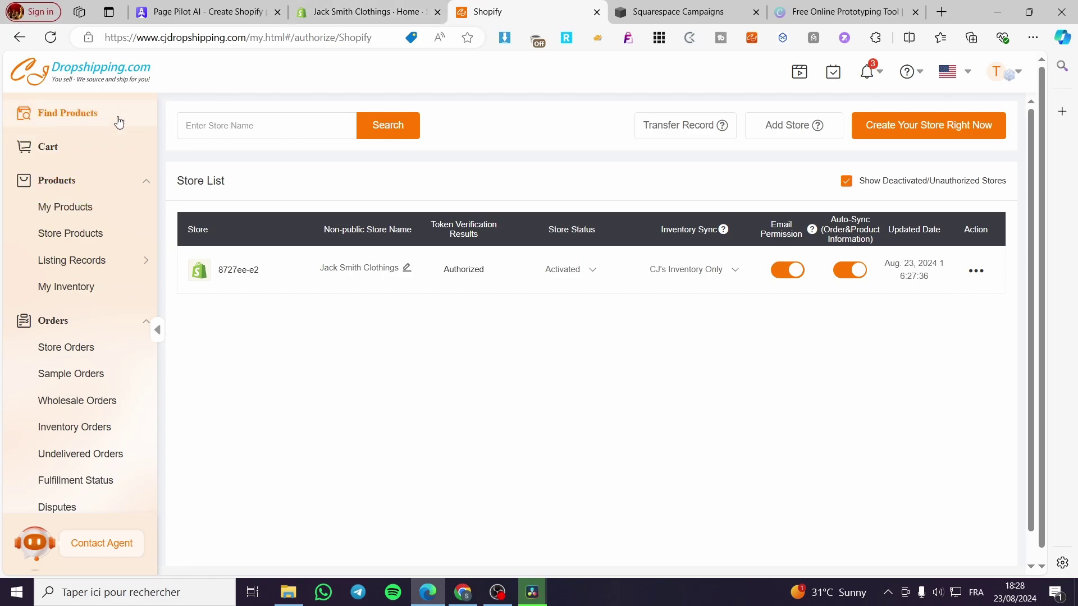
Step: Switch to PagePilot and open the form for connecting a new Shopify store
key(ctrl+shift+Tab)
key(ctrl+shift+Tab)
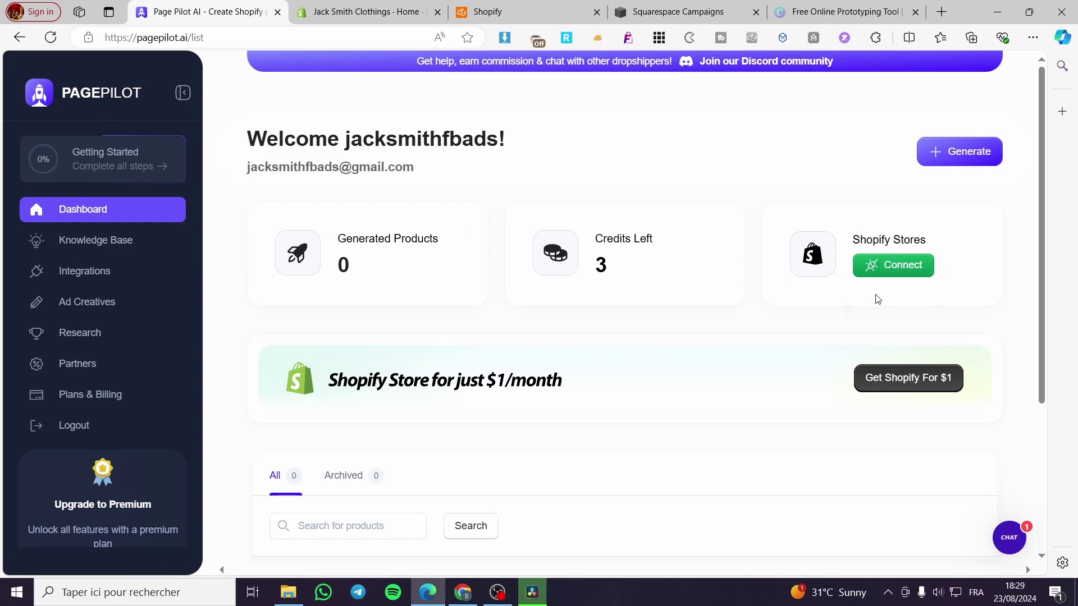
click(928, 267)
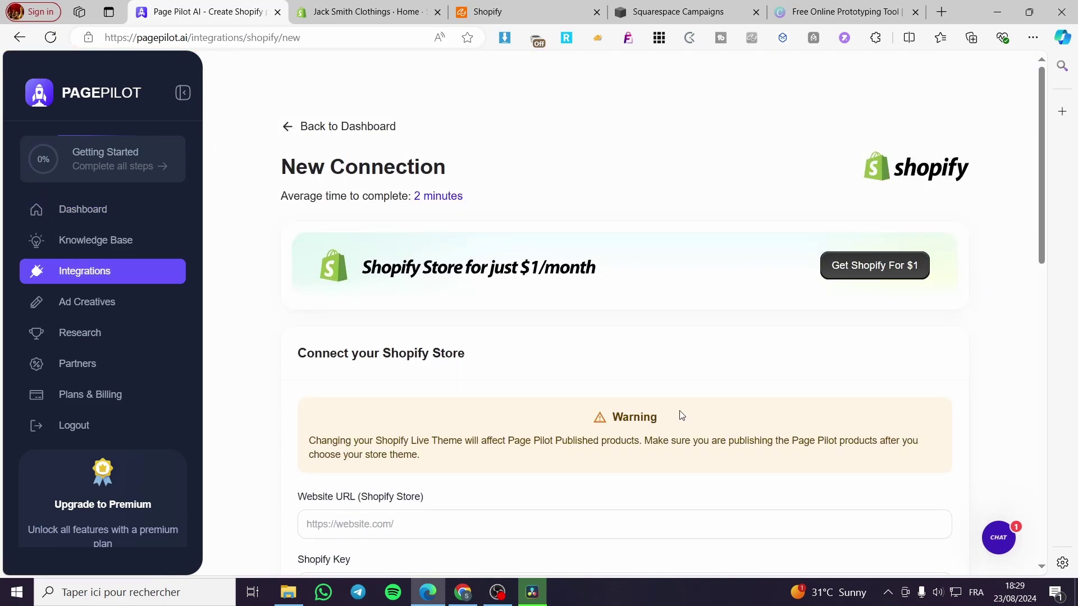
scroll(682, 415, down, 3)
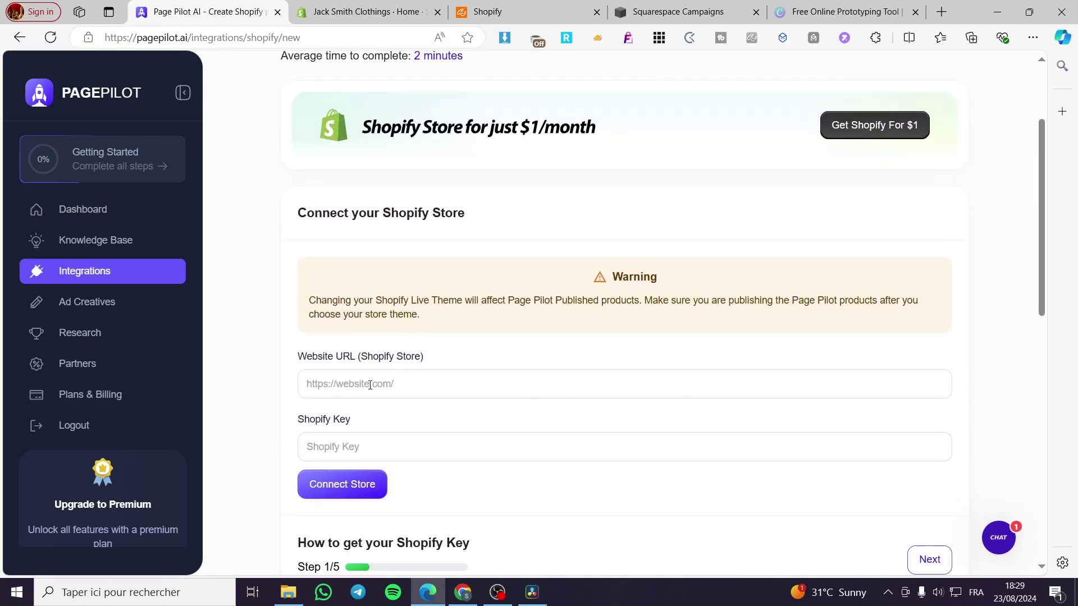
Step: Copy the online store's link from the Shopify admin and paste it as the Website URL in PagePilot's connection form
click(365, 12)
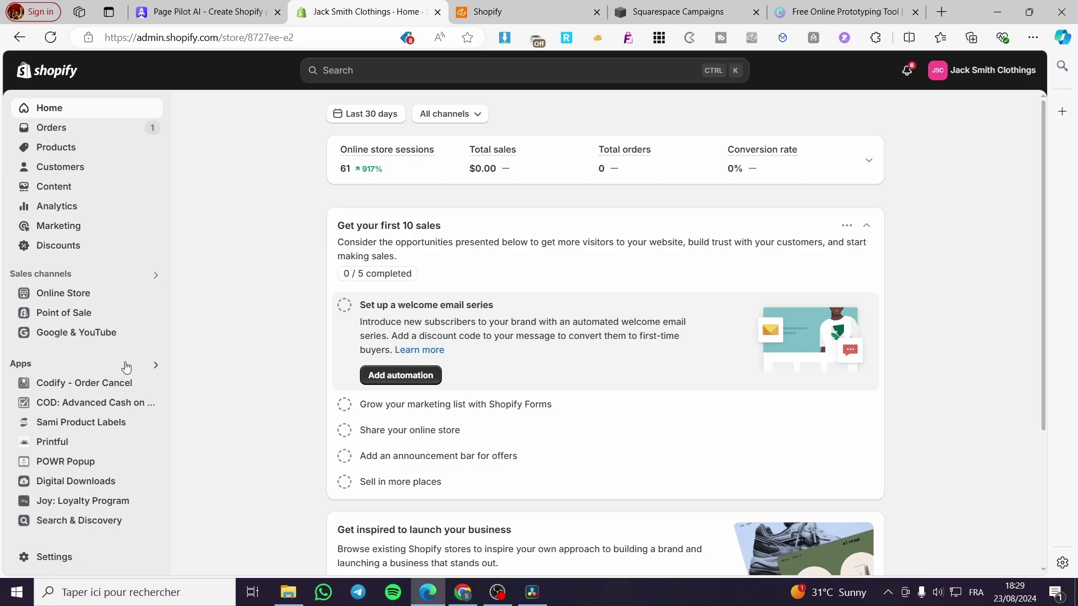
right_click(152, 293)
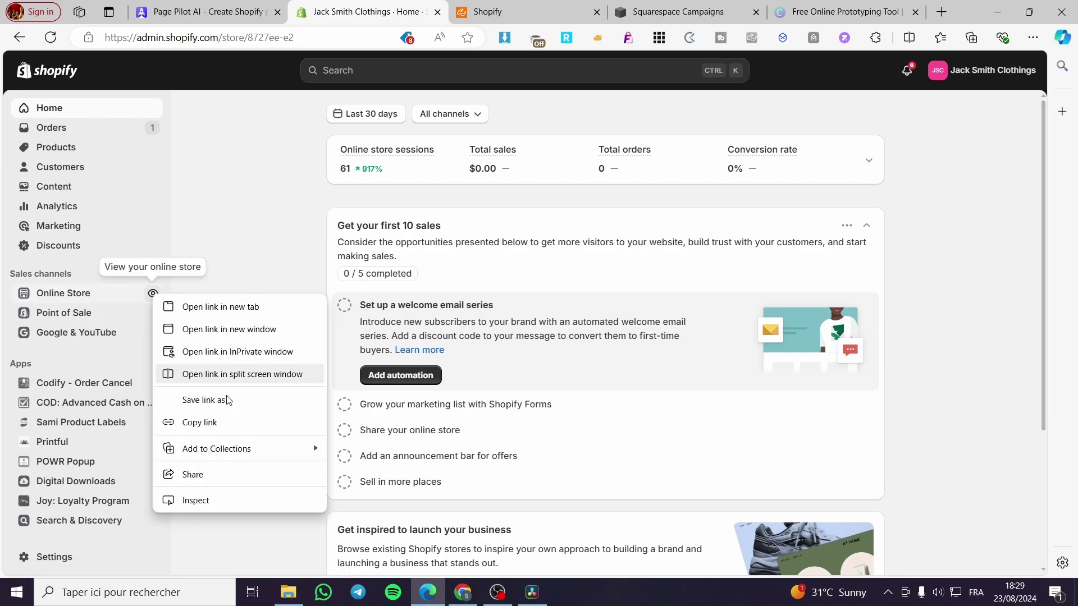
click(241, 425)
click(227, 7)
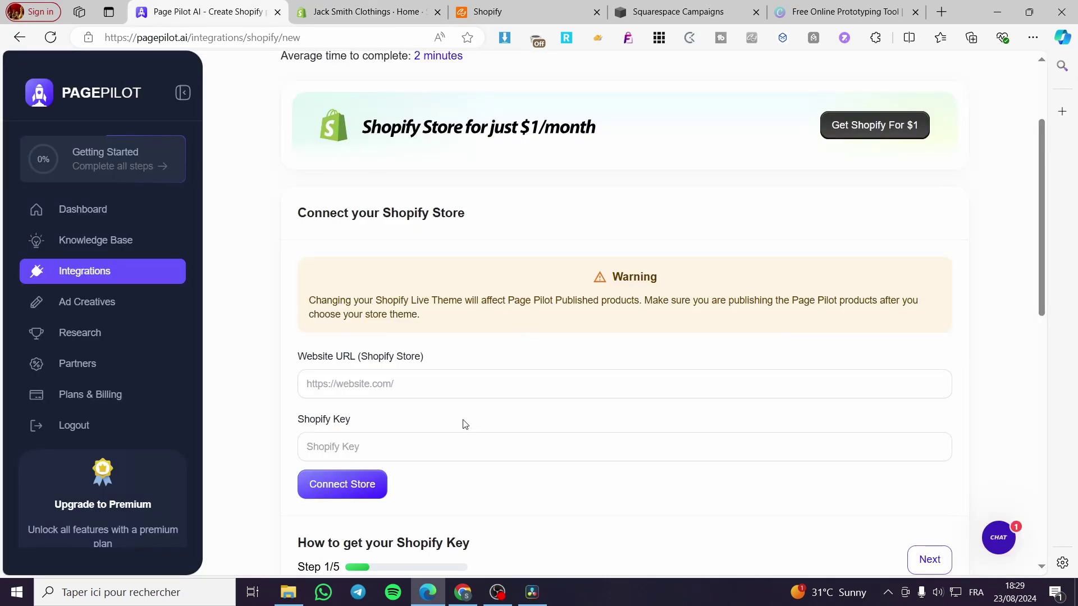
click(431, 389)
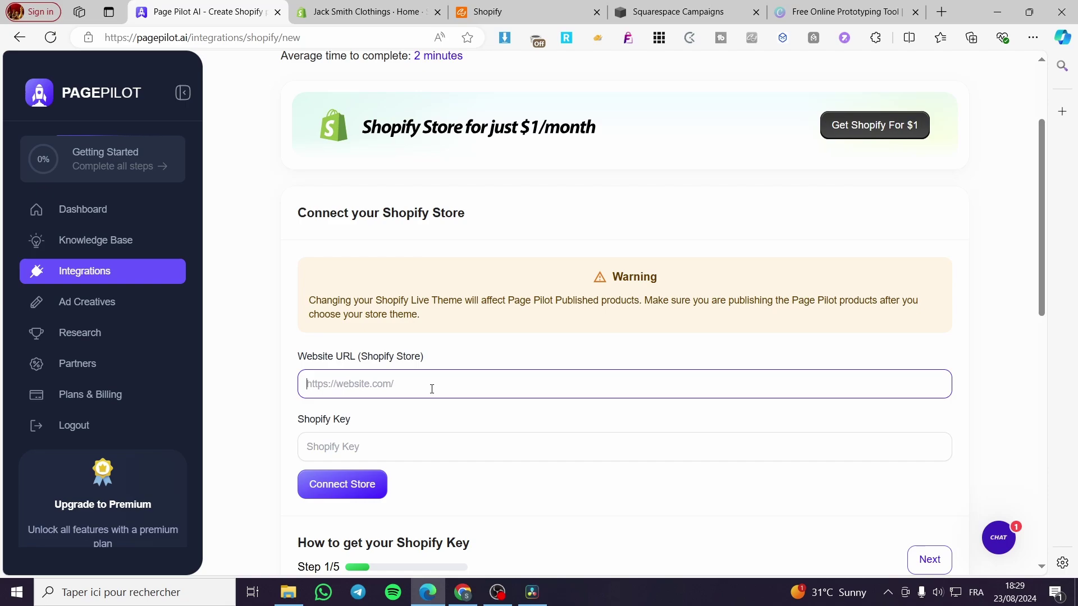
key(ctrl+v)
click(377, 455)
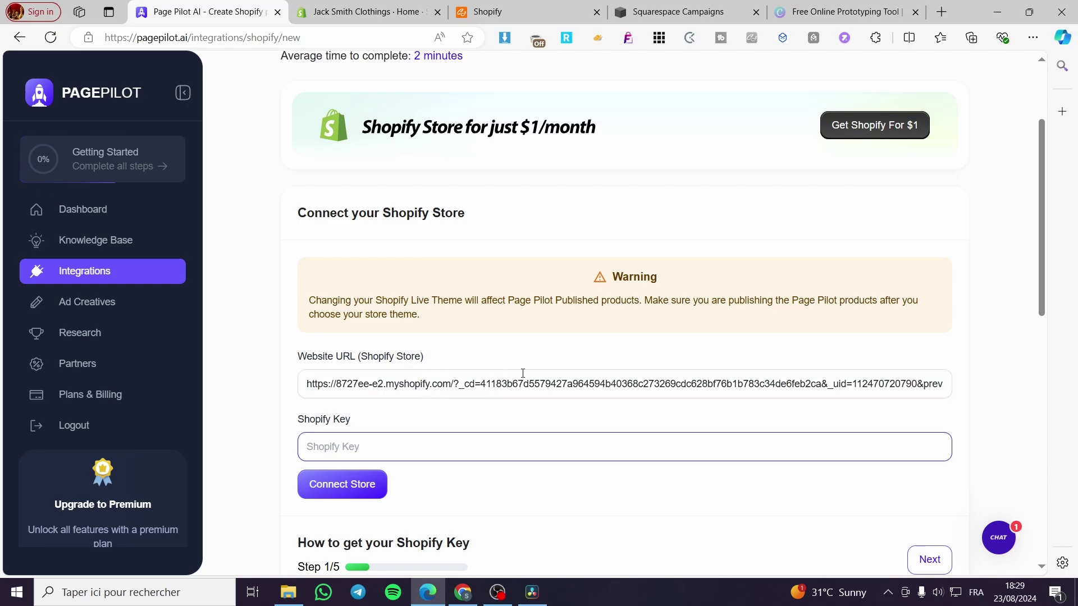
Step: Read steps 1 to 3 of PagePilot's guide on how to get the Shopify key
scroll(342, 421, down, 2)
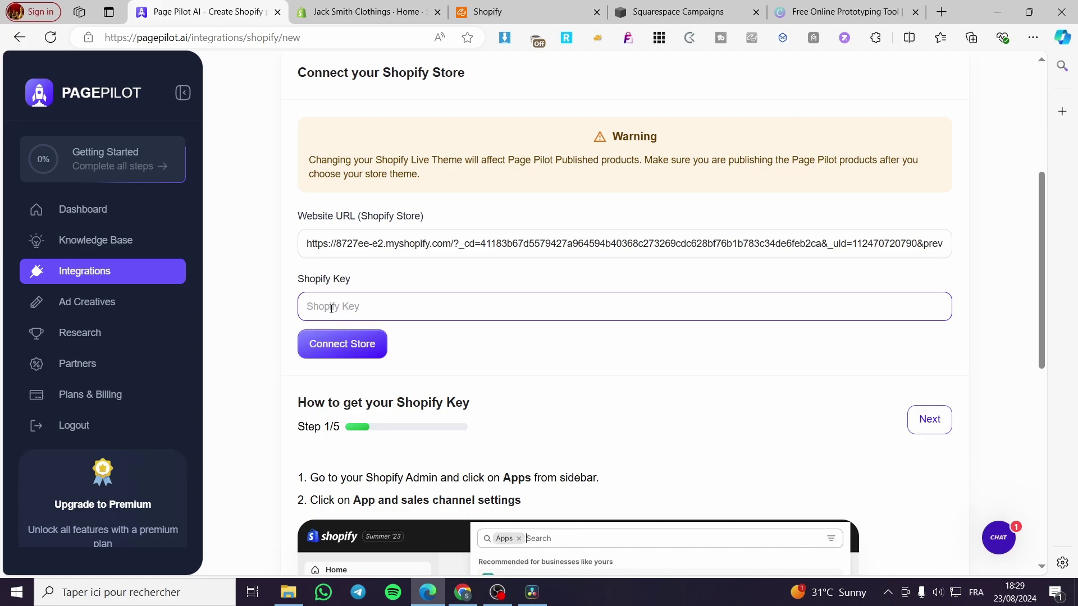
scroll(331, 309, down, 3)
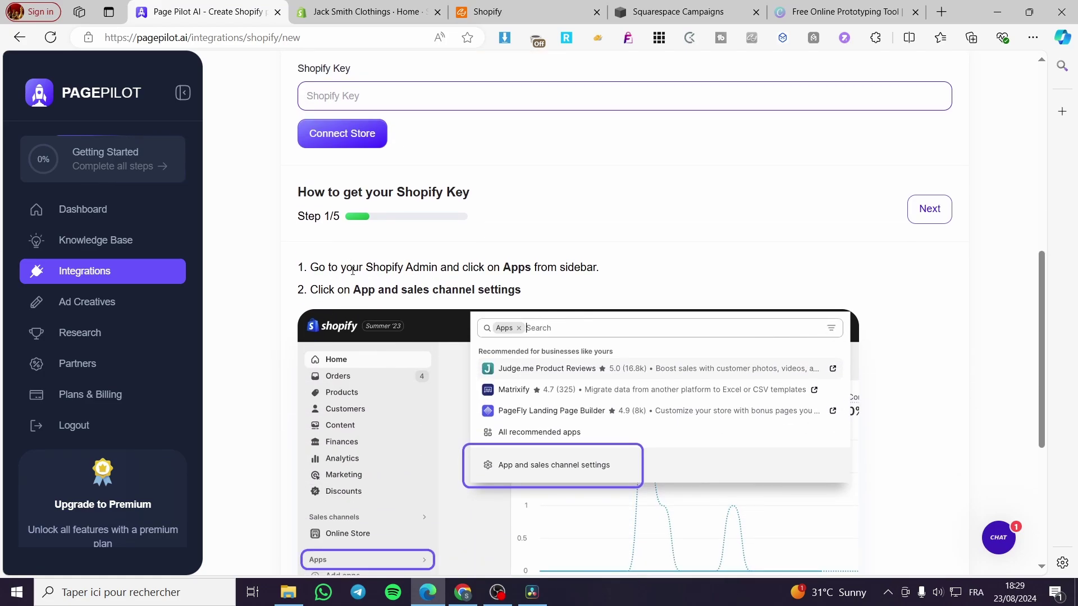
scroll(409, 279, down, 5)
scroll(481, 308, up, 7)
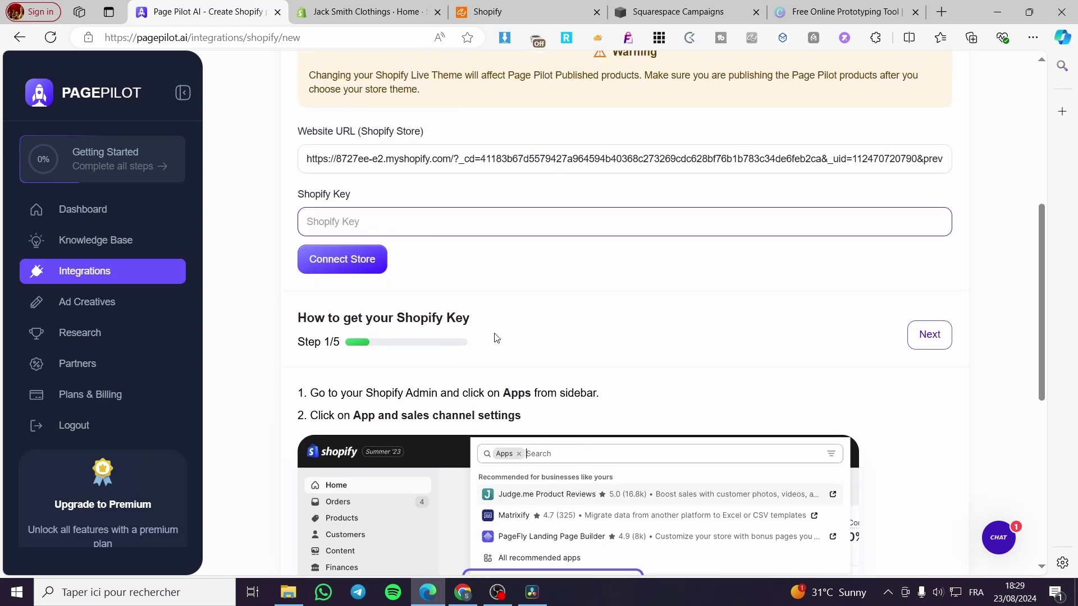
scroll(852, 394, down, 3)
scroll(786, 370, up, 2)
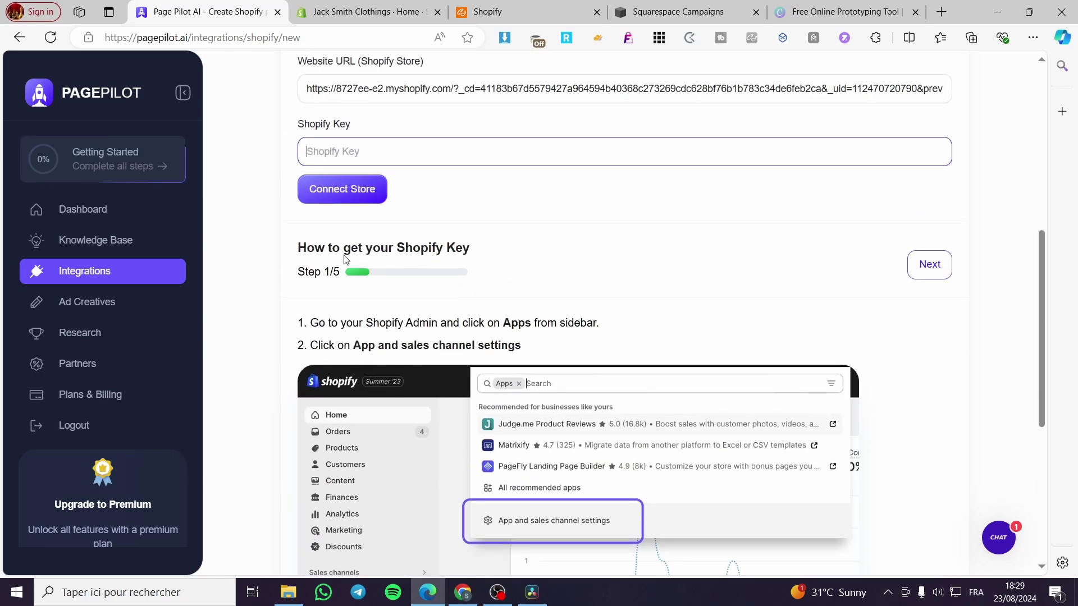
scroll(334, 312, down, 1)
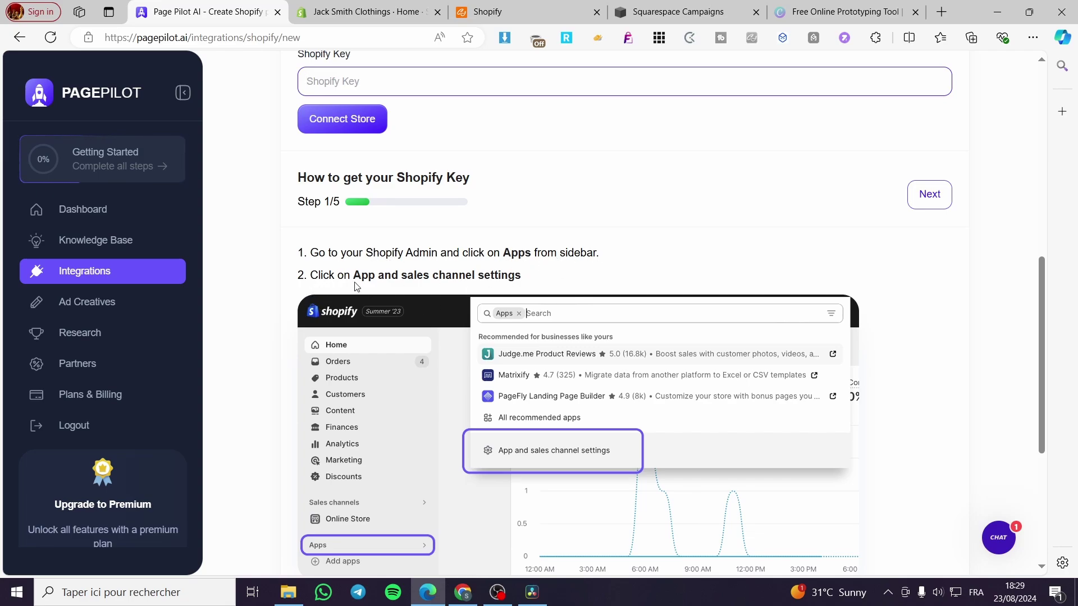
scroll(673, 225, down, 2)
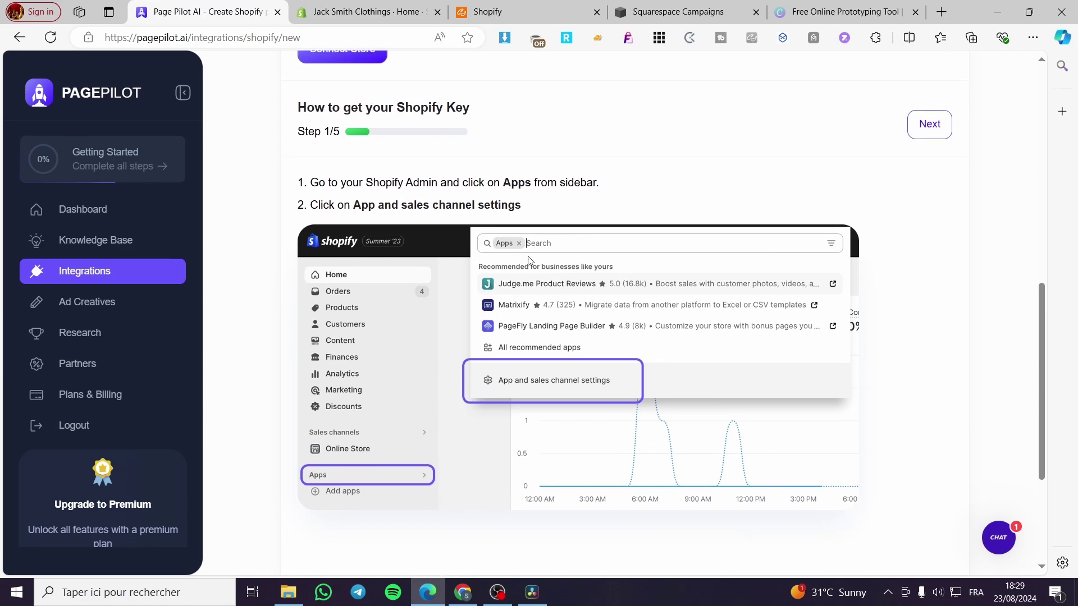
scroll(932, 112, up, 1)
click(915, 139)
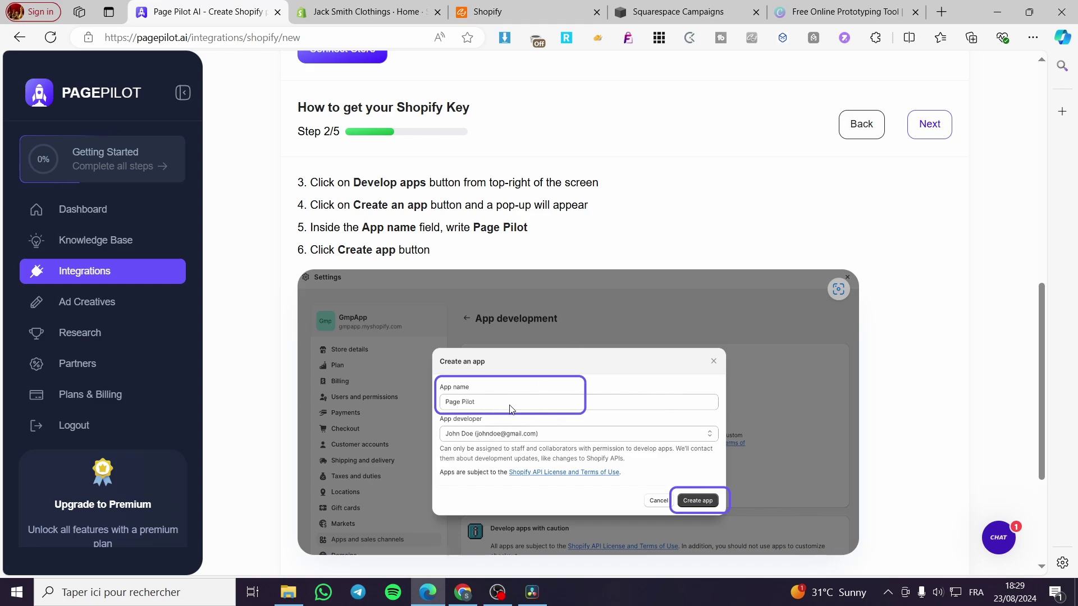
click(941, 133)
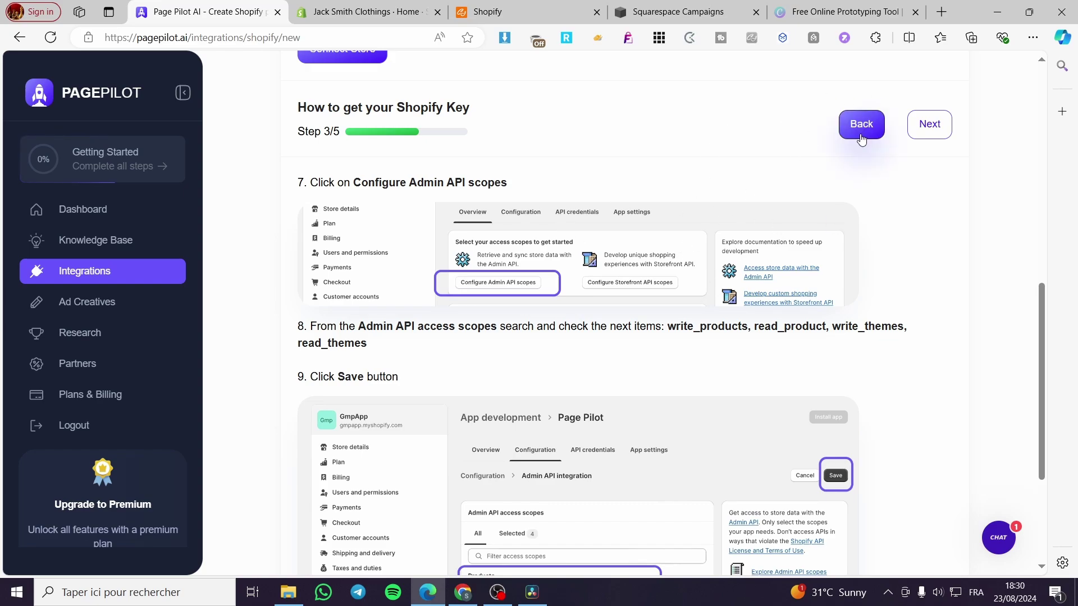
Step: Check PagePilot's step 3 instructions for the required Admin API scopes against the Page Pilot app configuration in Shopify
key(ctrl+Tab)
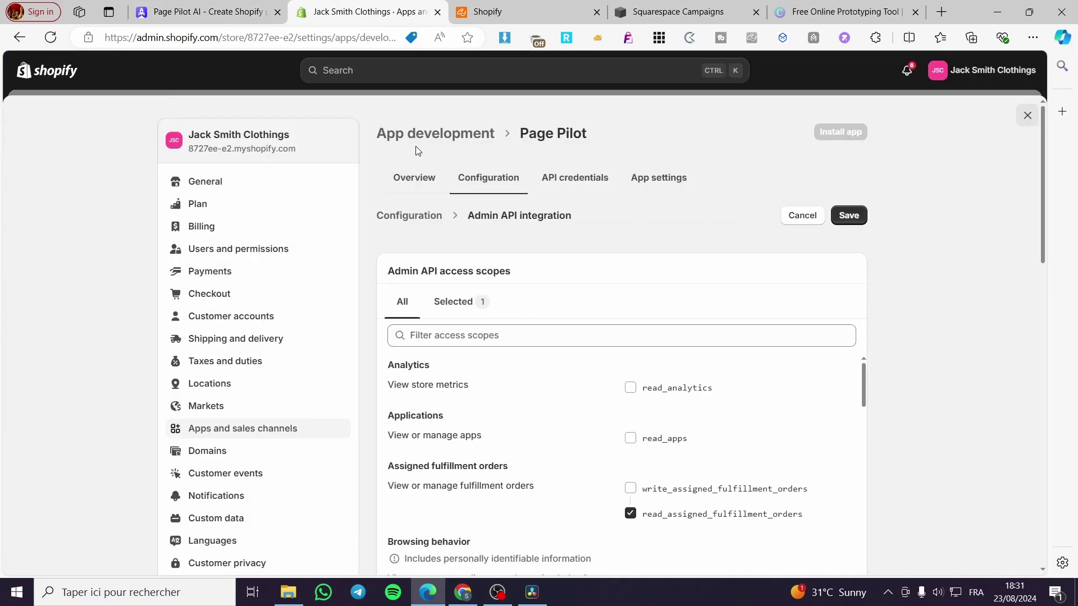
click(173, 6)
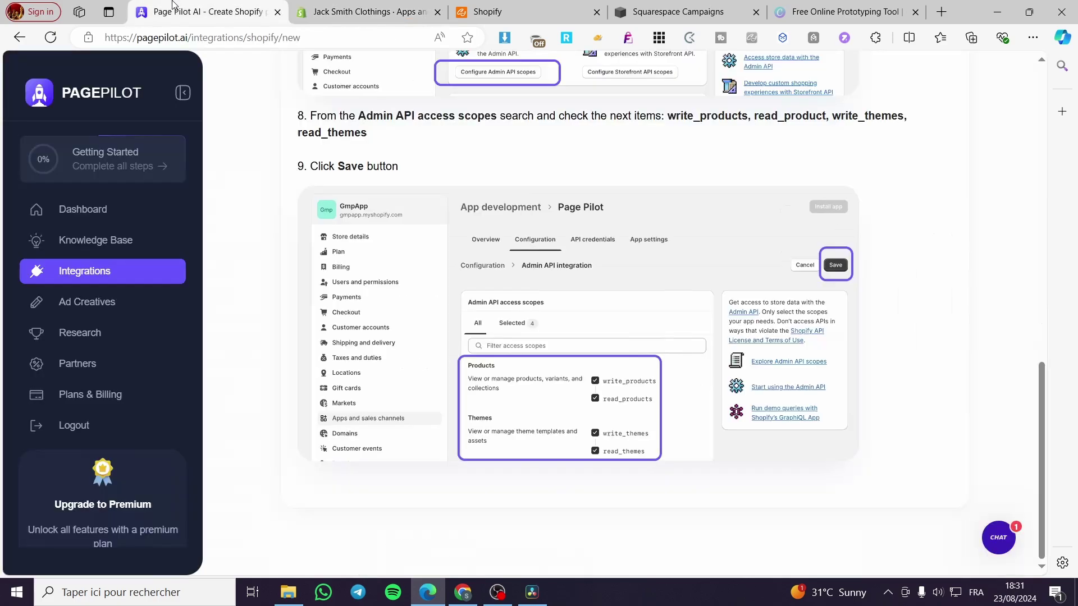
scroll(544, 328, up, 7)
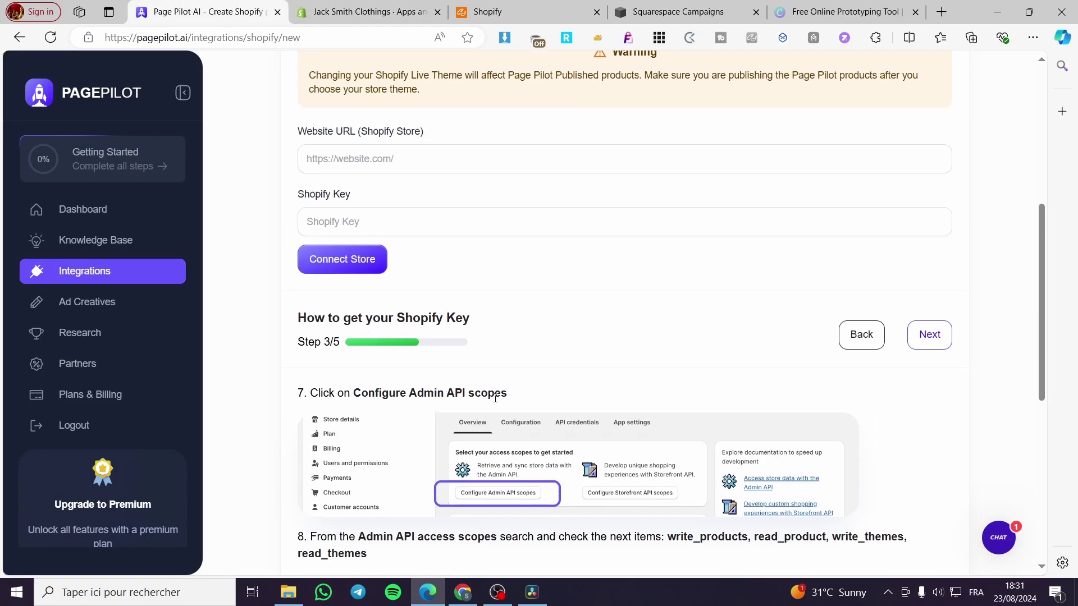
scroll(383, 337, down, 1)
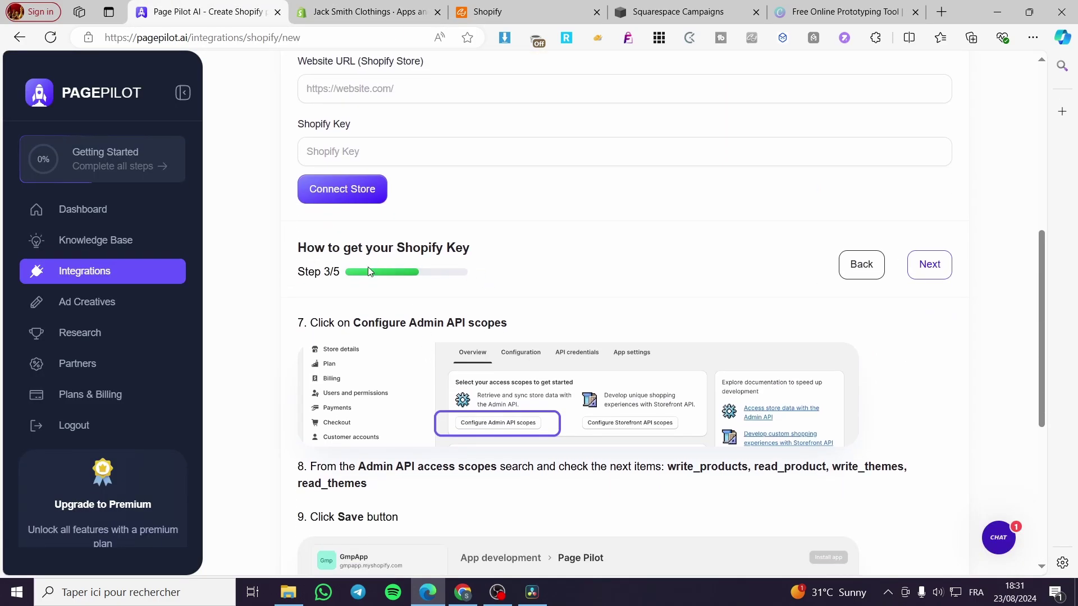
Step: In the Shopify admin, filter the Admin API access scopes by "product" and enable write_products and read_products
click(381, 11)
scroll(665, 462, down, 3)
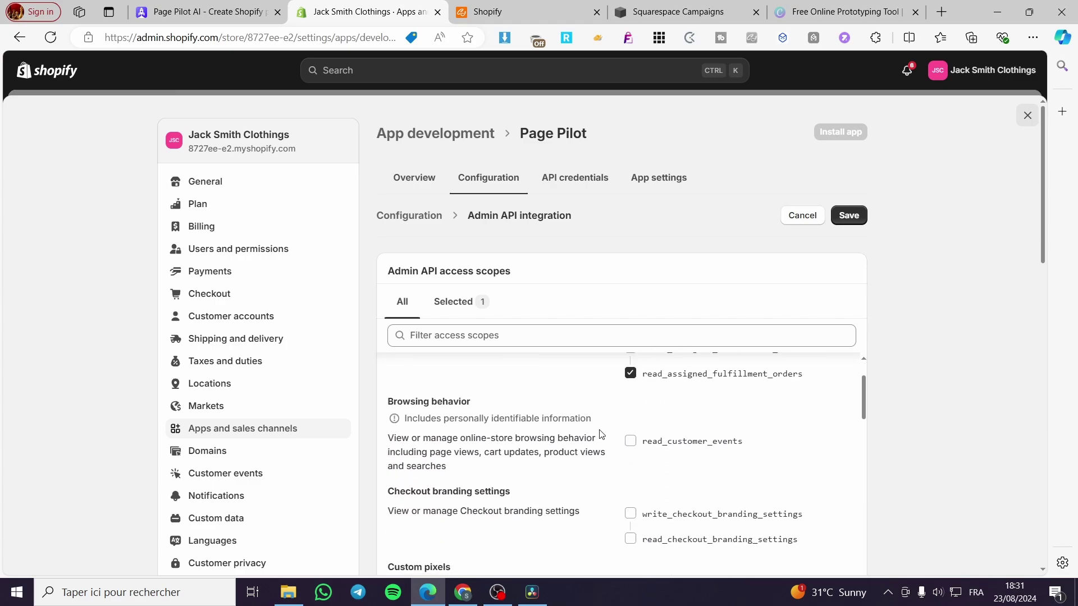
scroll(702, 449, up, 3)
scroll(898, 407, down, 5)
scroll(645, 365, up, 3)
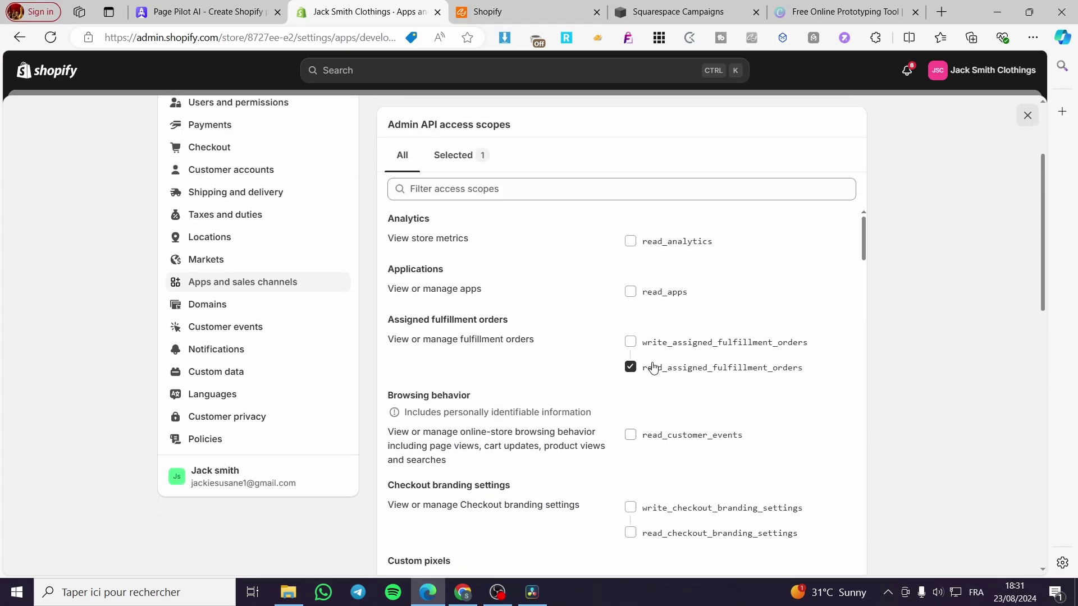
click(573, 194)
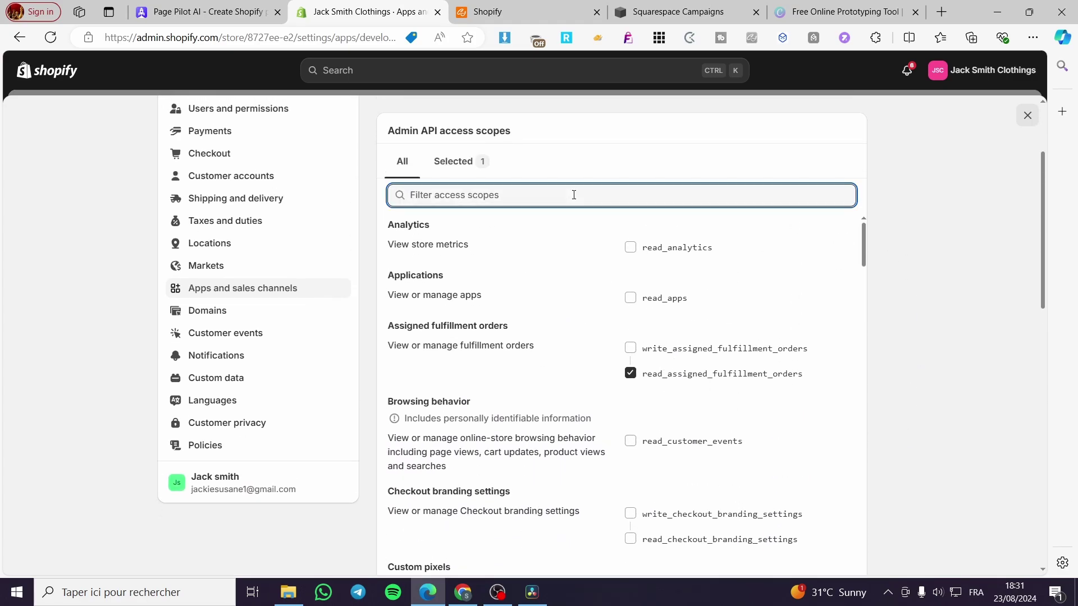
text(product)
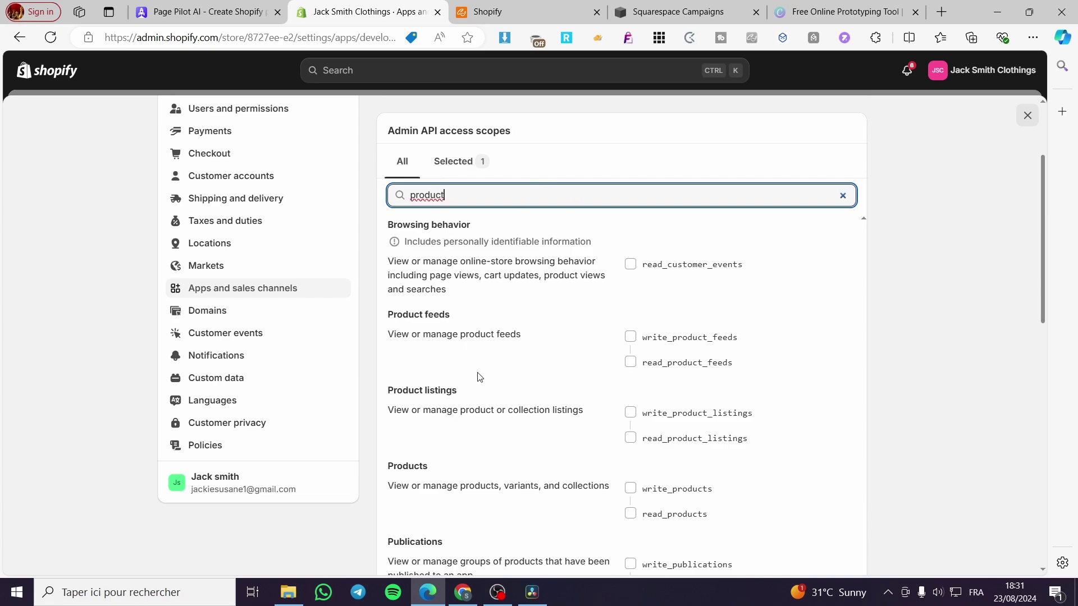
scroll(608, 417, down, 1)
click(631, 419)
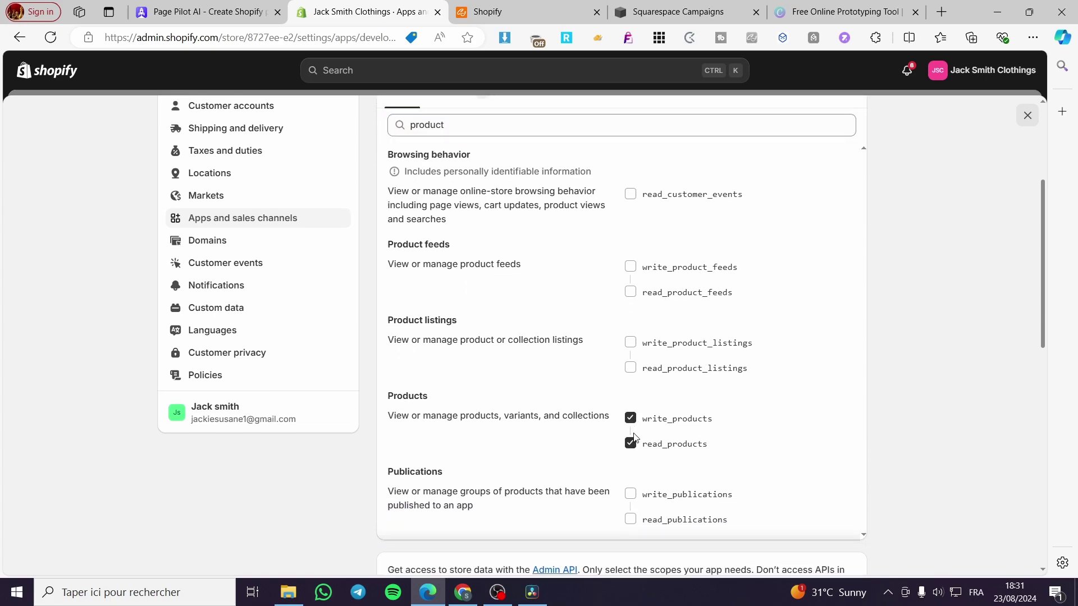
Step: Filter the access scopes by "theme", enable write_themes and read_themes, and save the Admin API configuration
scroll(527, 434, up, 3)
drag(469, 335, 353, 334)
text(theme)
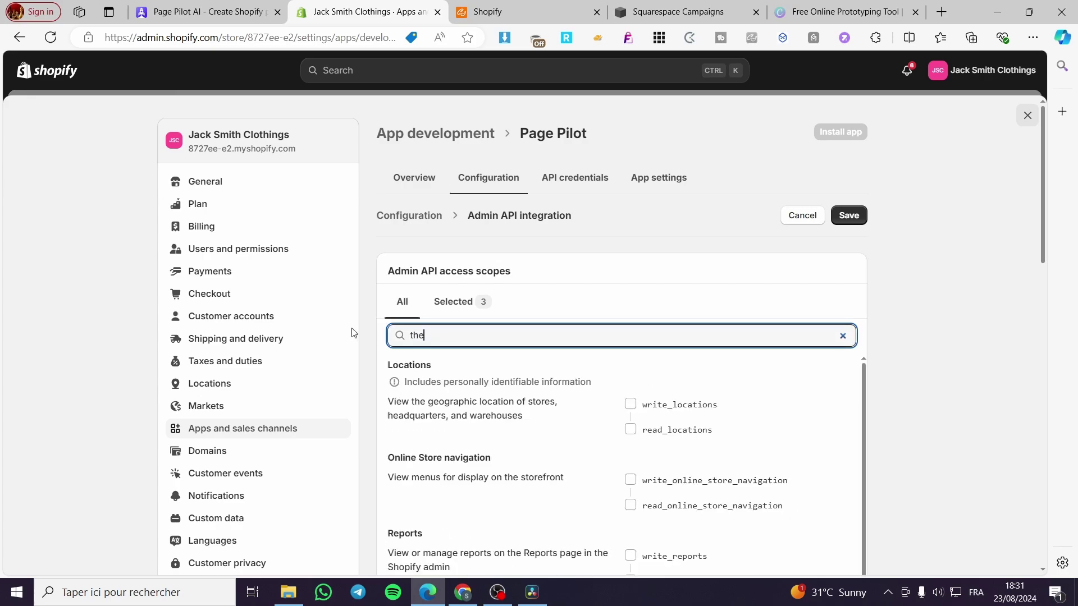
click(631, 393)
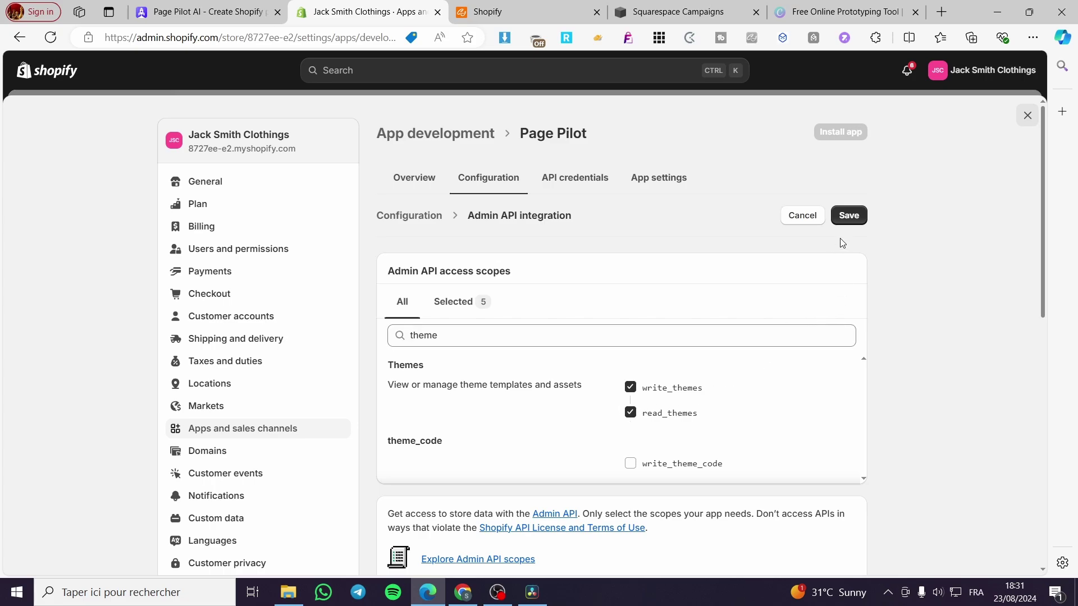
click(855, 217)
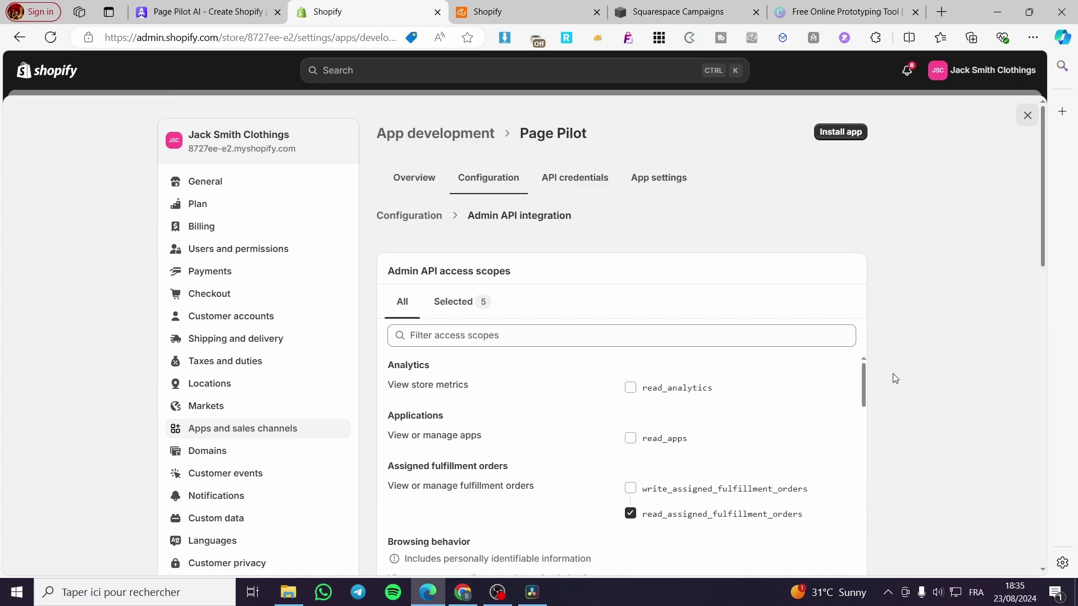
Step: Review the selected Admin API scopes and install the Page Pilot app on the Shopify store
scroll(711, 386, down, 15)
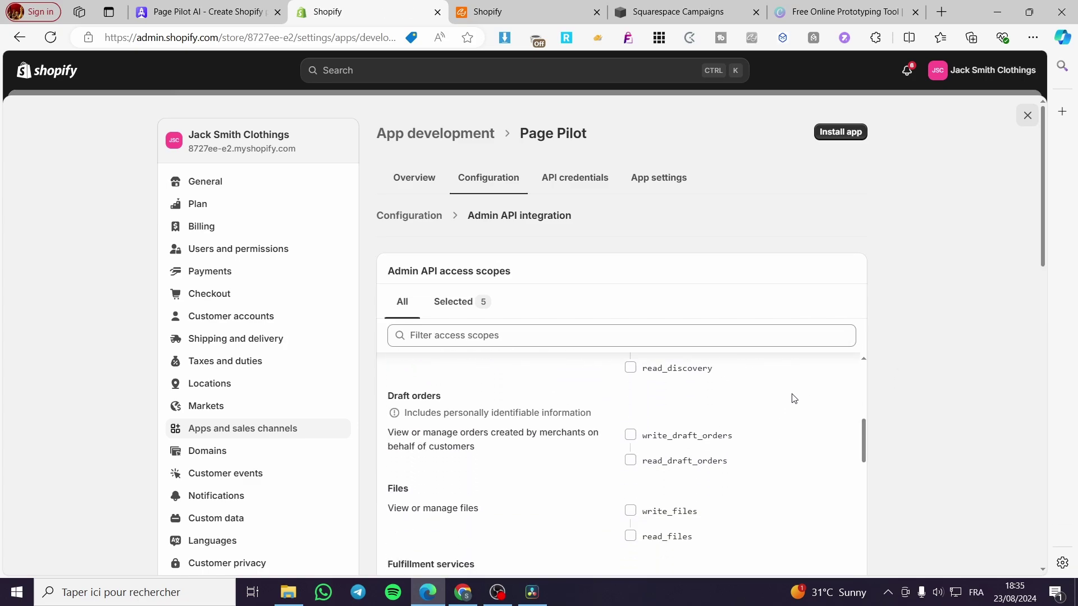
scroll(805, 417, down, 15)
scroll(628, 388, up, 5)
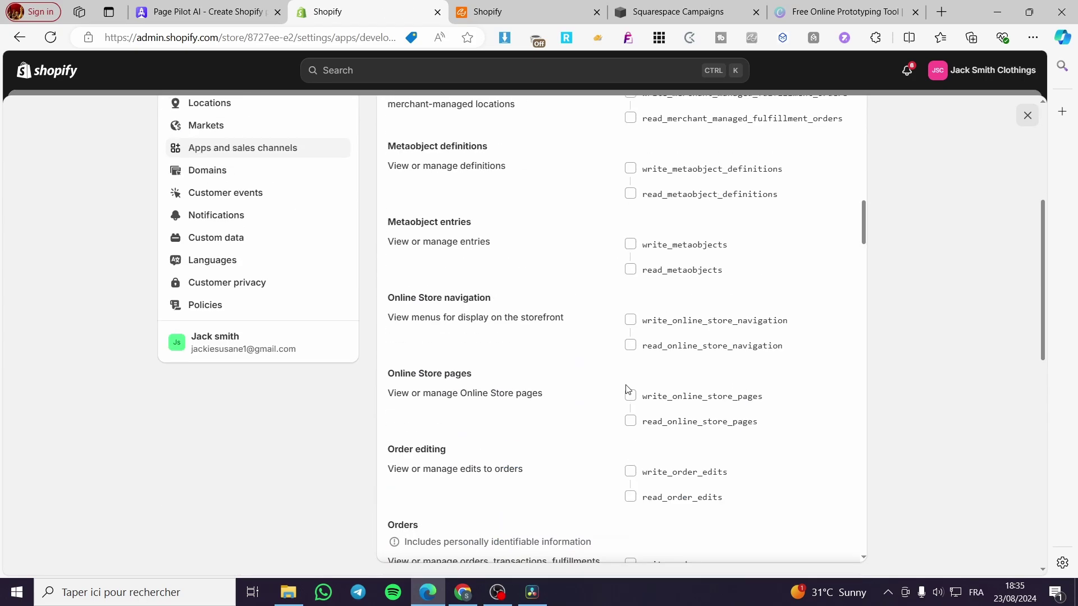
drag(865, 227, 866, 309)
scroll(733, 286, up, 10)
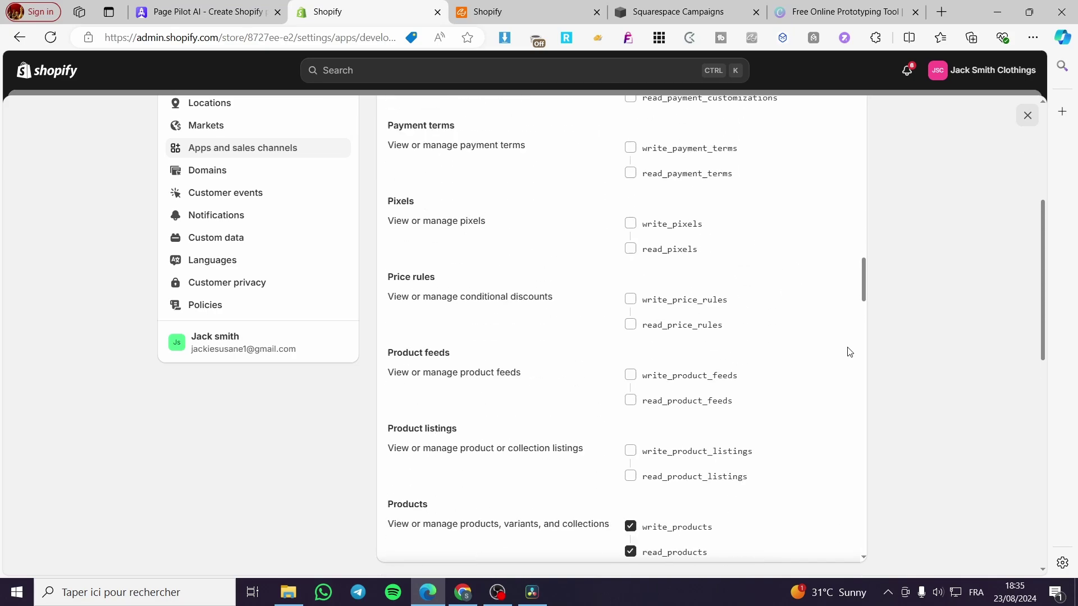
click(840, 131)
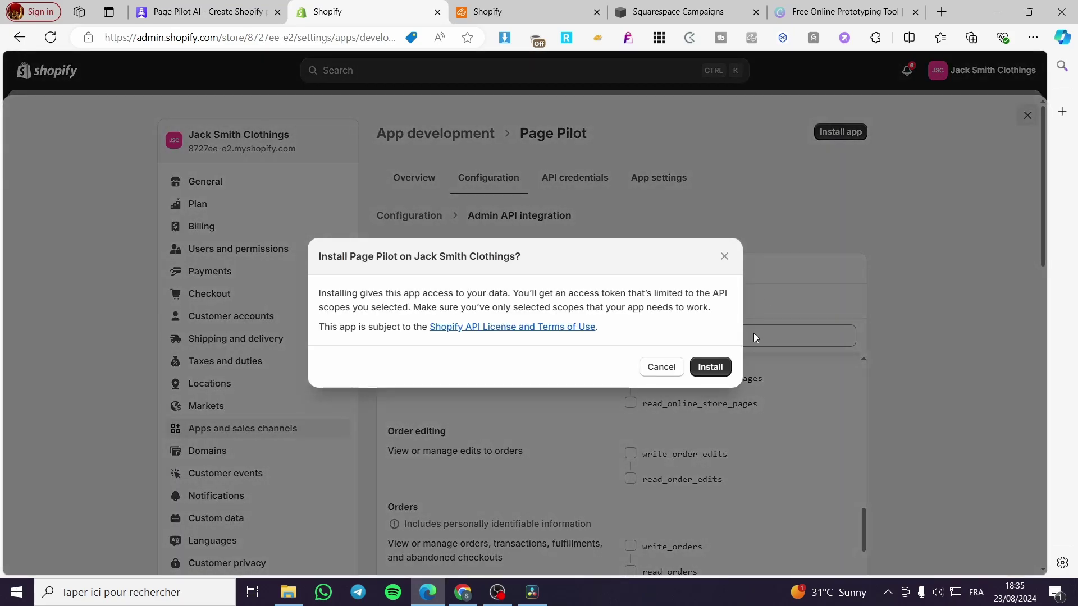
click(710, 367)
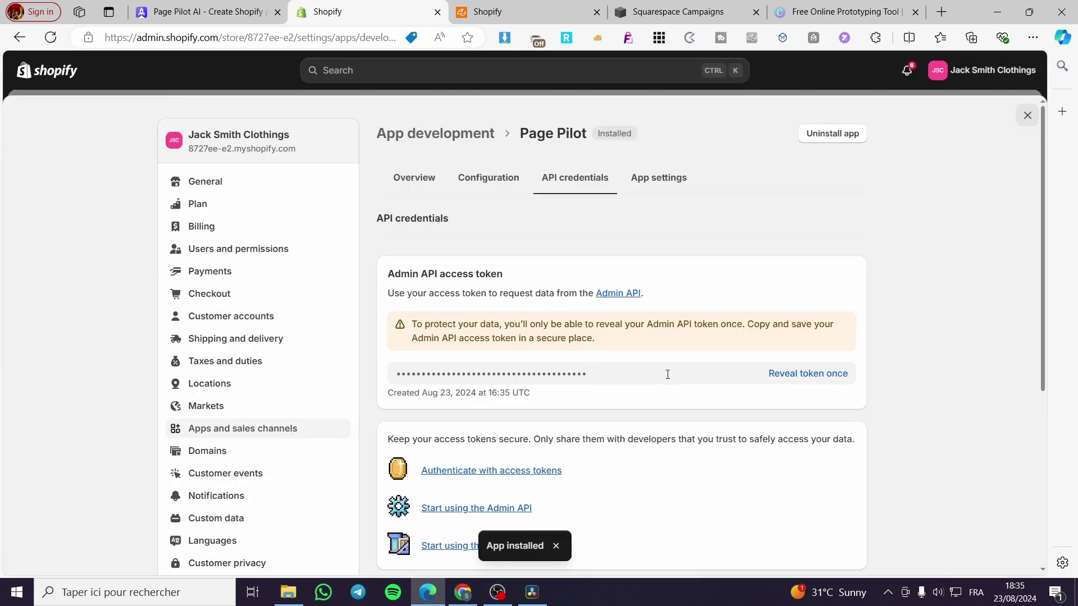
Step: Reveal and copy the Admin API access token in Shopify, and paste it as the Shopify Key in PagePilot's connection form
click(796, 382)
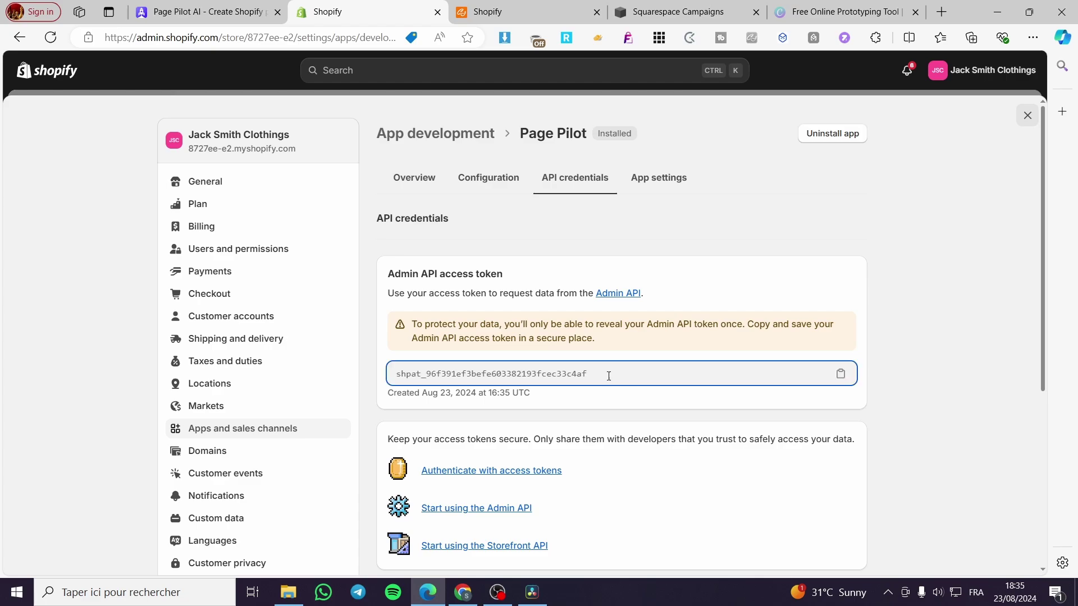
drag(608, 377, 385, 372)
key(ctrl+c)
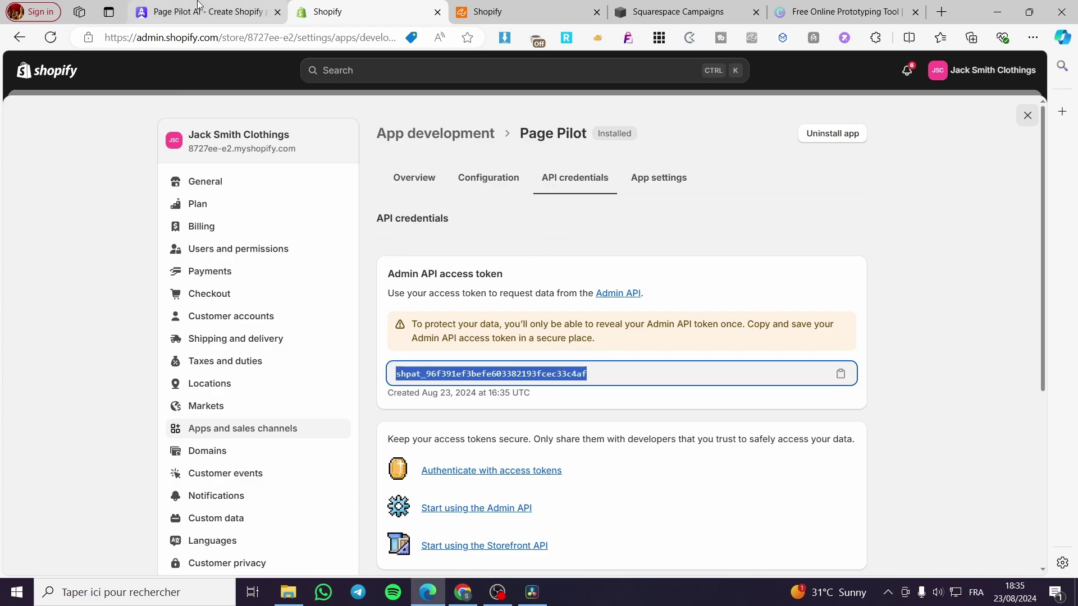
click(216, 10)
scroll(610, 374, up, 6)
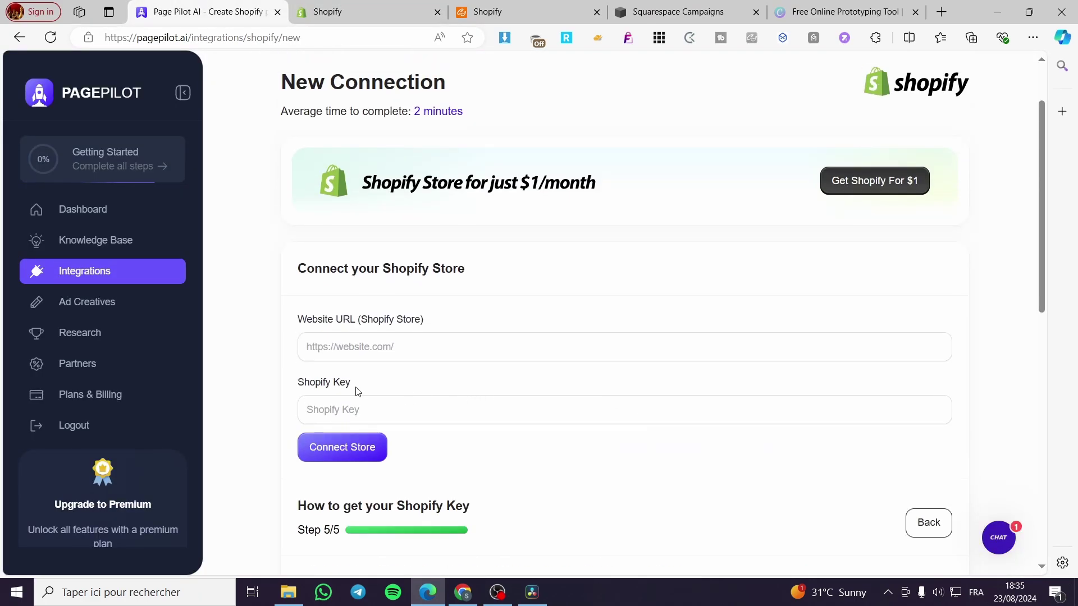
click(360, 408)
key(ctrl+v)
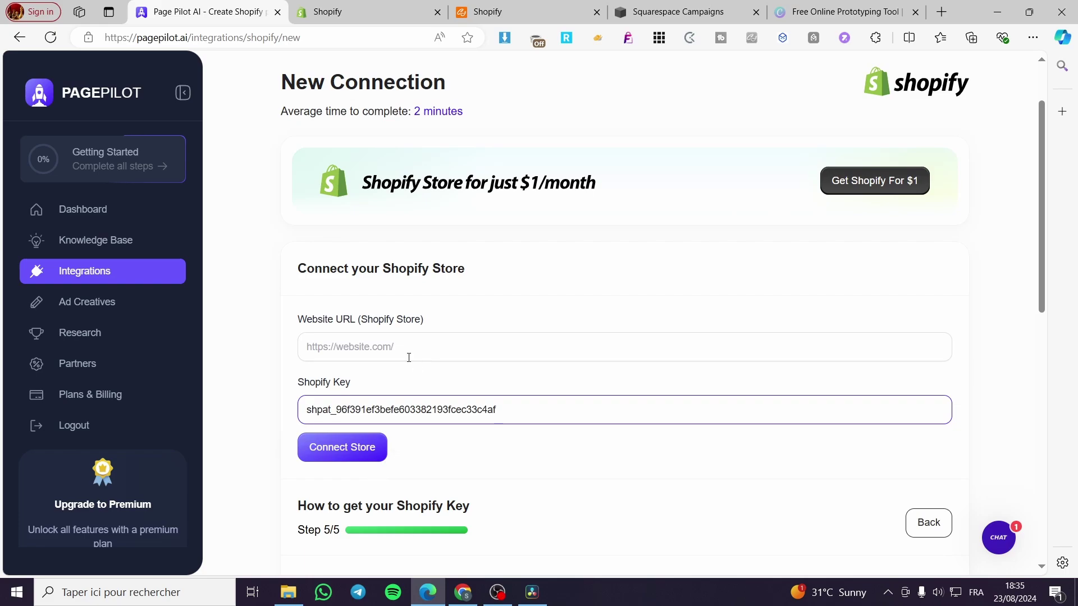
Step: Return to the Shopify admin home, open the live online store and copy its web address
click(419, 341)
click(314, 7)
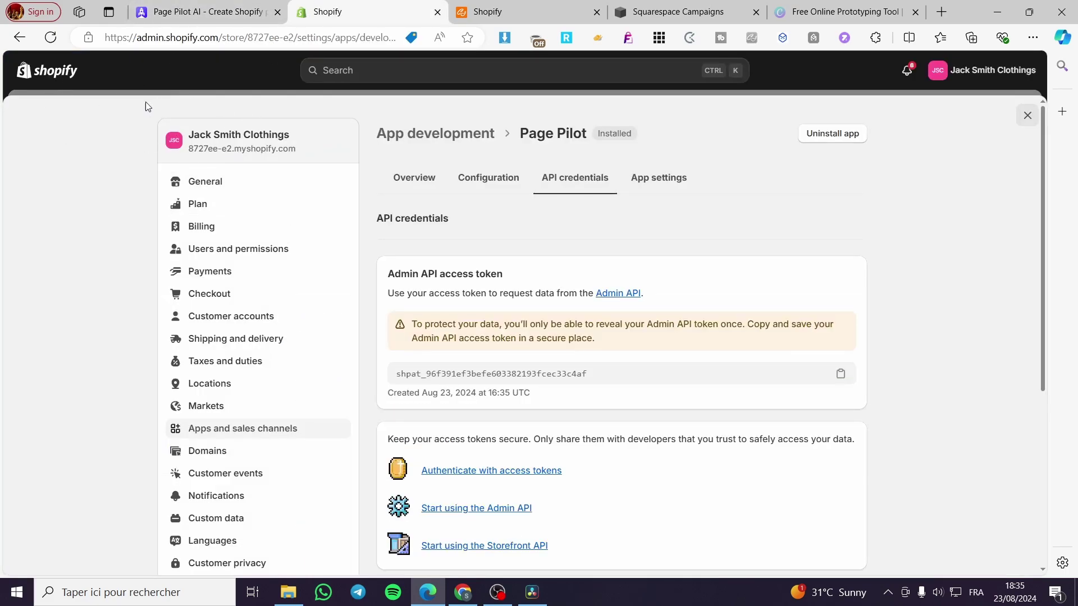
click(62, 73)
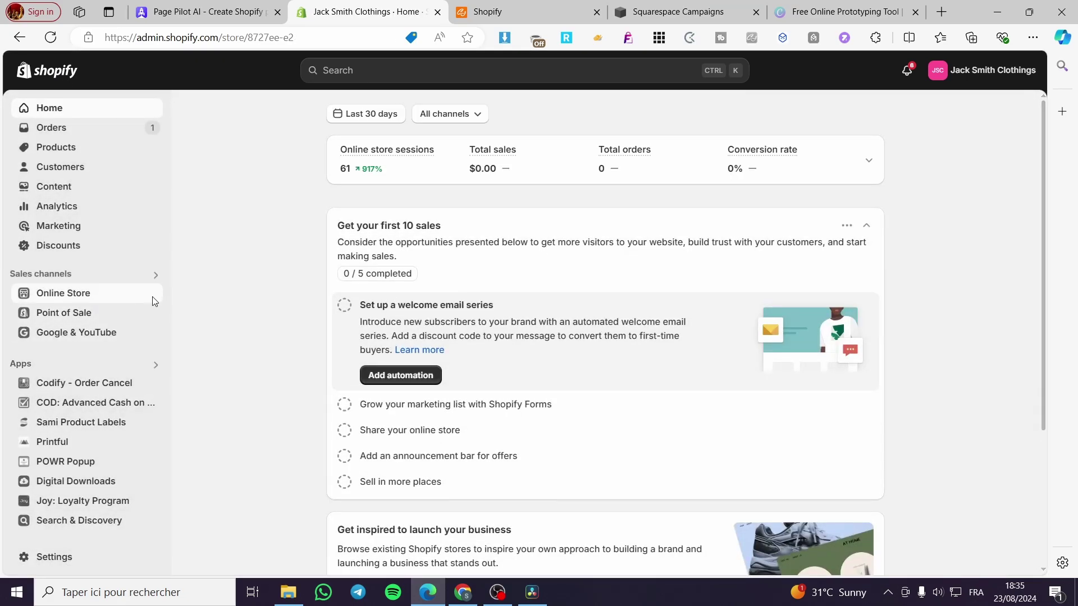
click(152, 293)
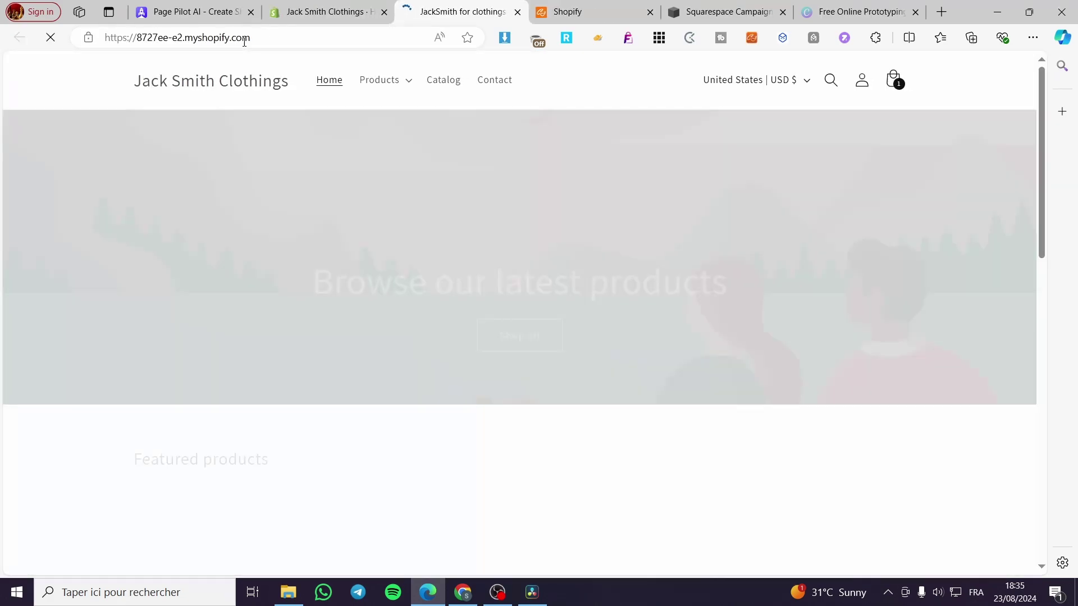
click(270, 37)
key(ctrl+c)
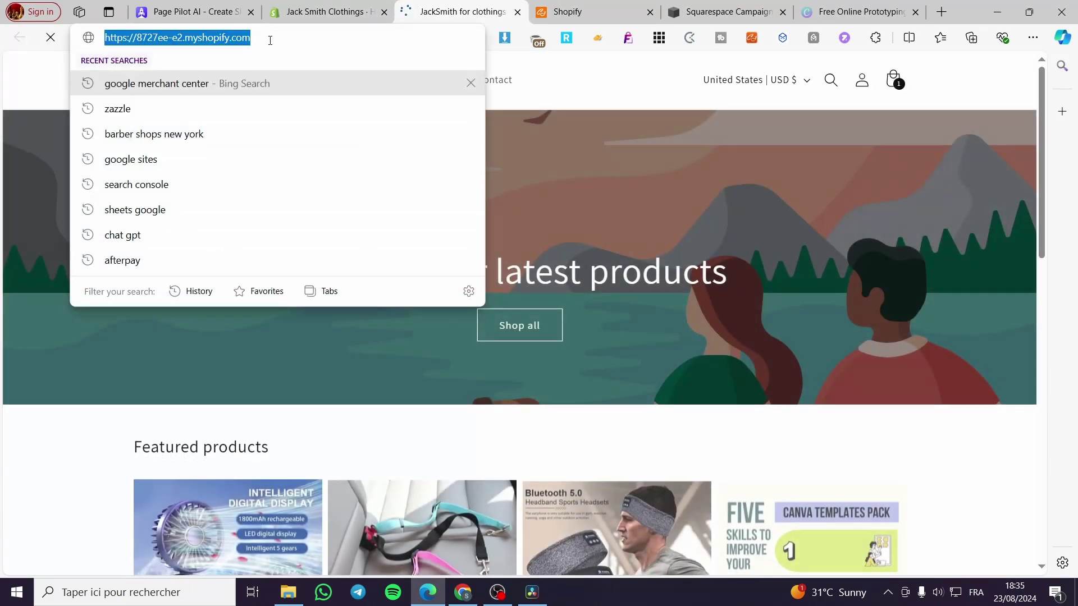
Step: Paste the copied store address as the Website URL in PagePilot and connect the store
click(190, 11)
click(364, 346)
key(ctrl+v)
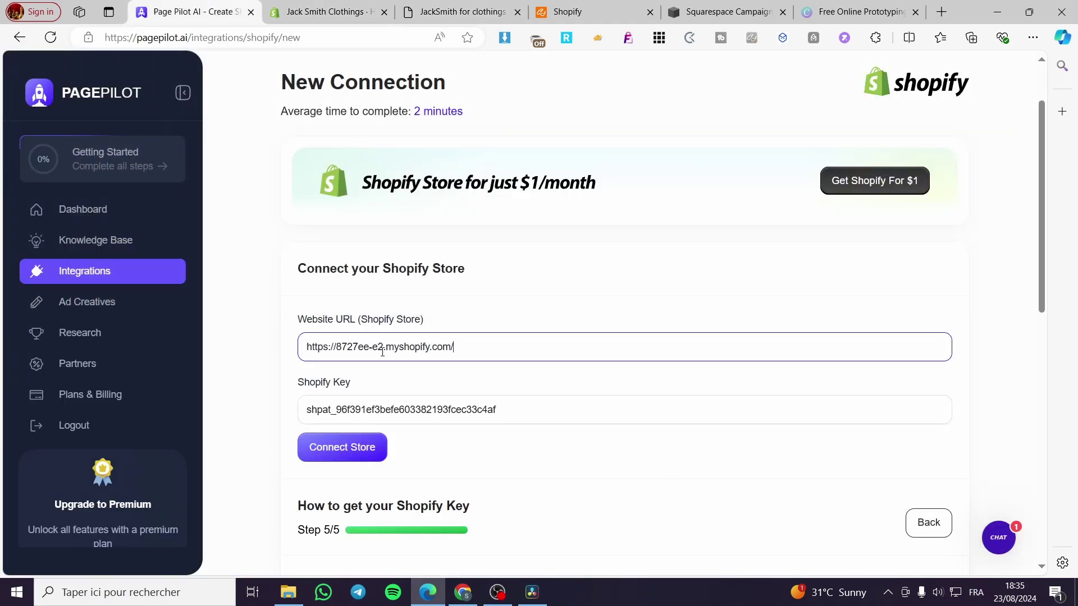
click(356, 454)
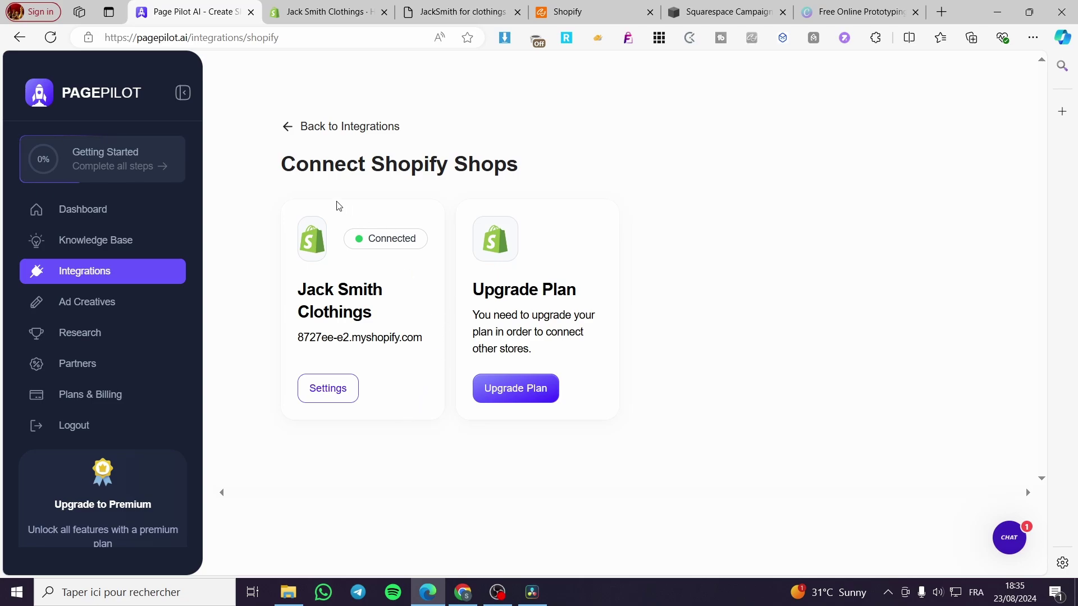
Step: Return to the PagePilot dashboard, switch to CJdropshipping and open its Find Products catalogue
click(92, 206)
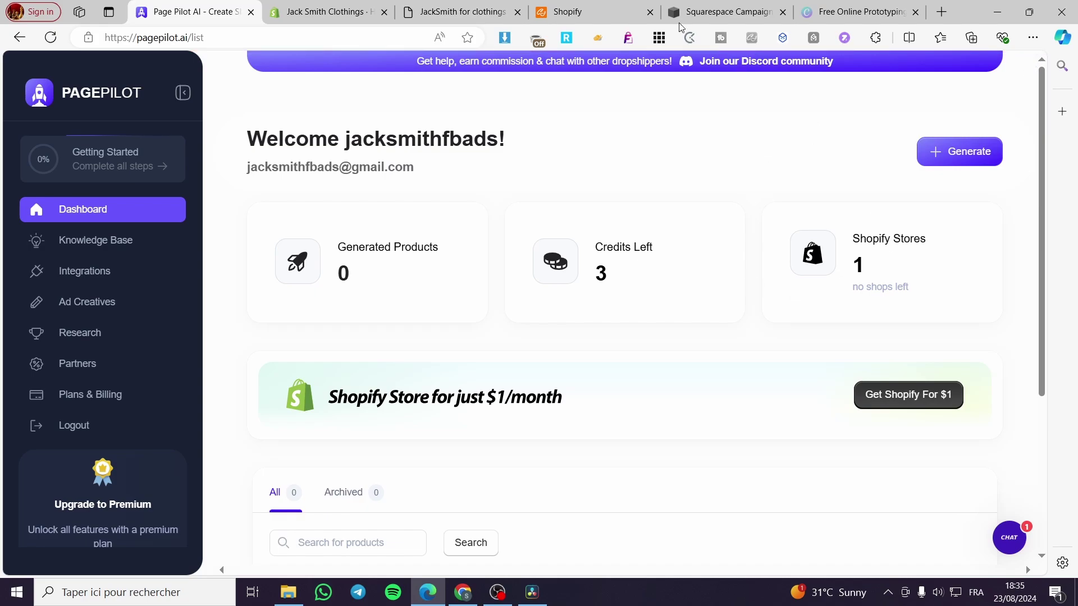
click(598, 9)
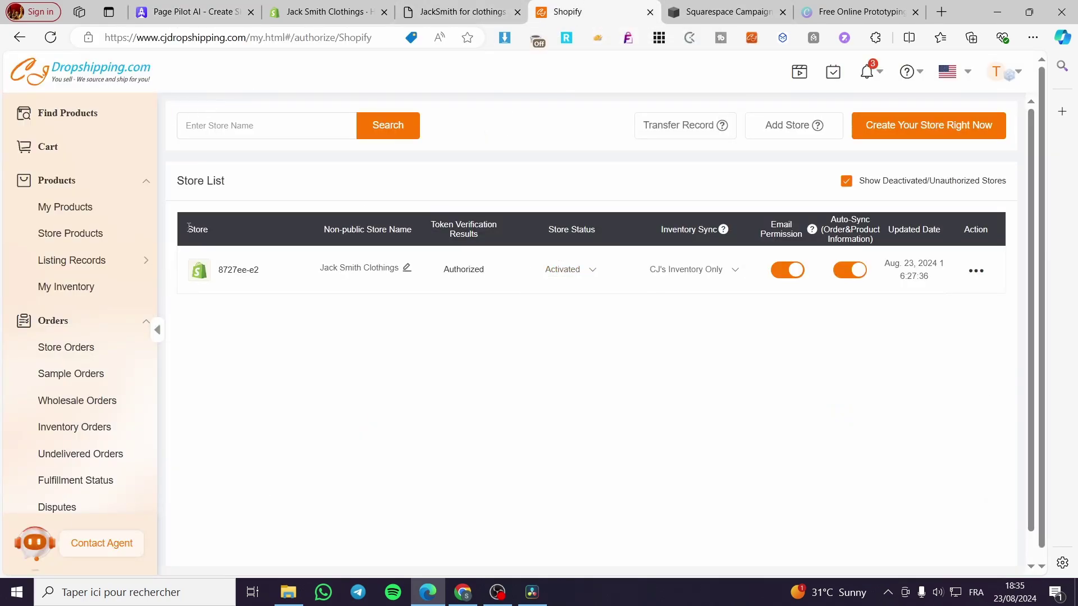
right_click(75, 114)
click(54, 122)
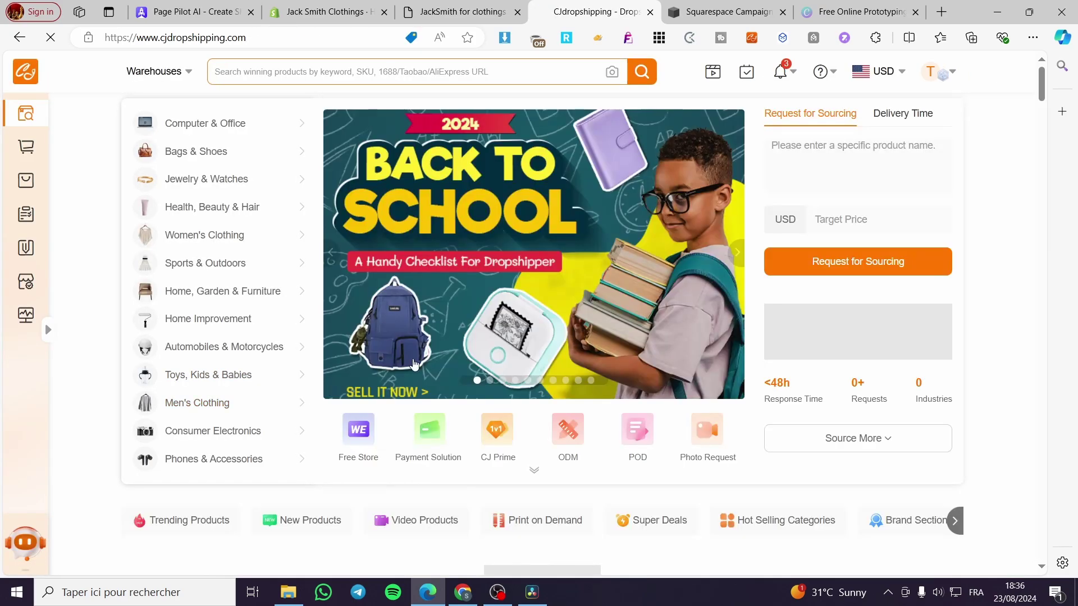
Step: Browse the Trending, New and Video Products sections on CJdropshipping for a product to sell
scroll(952, 381, down, 7)
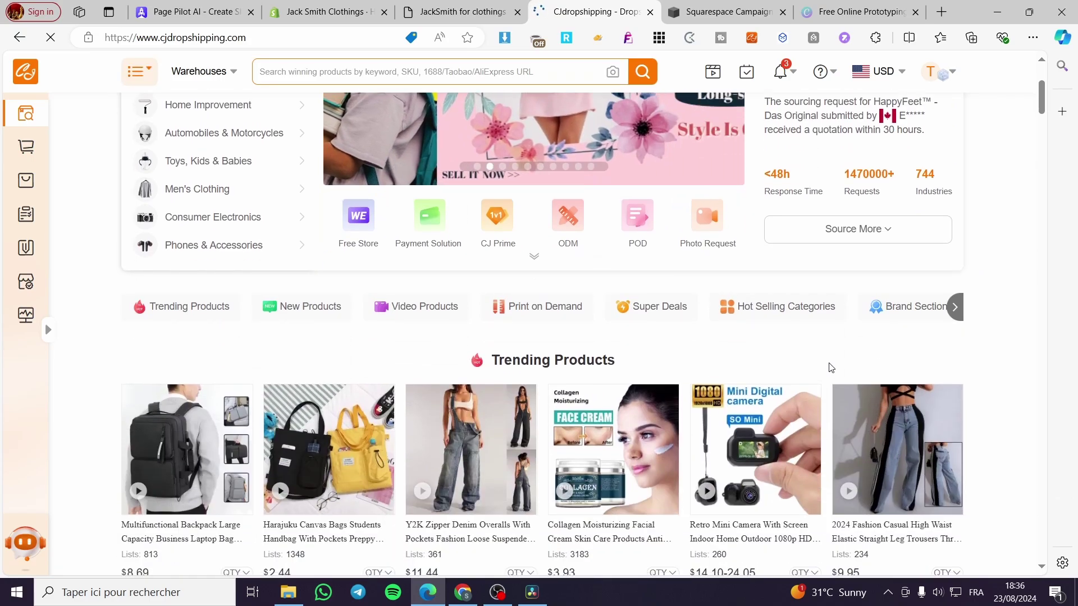
scroll(1032, 355, down, 5)
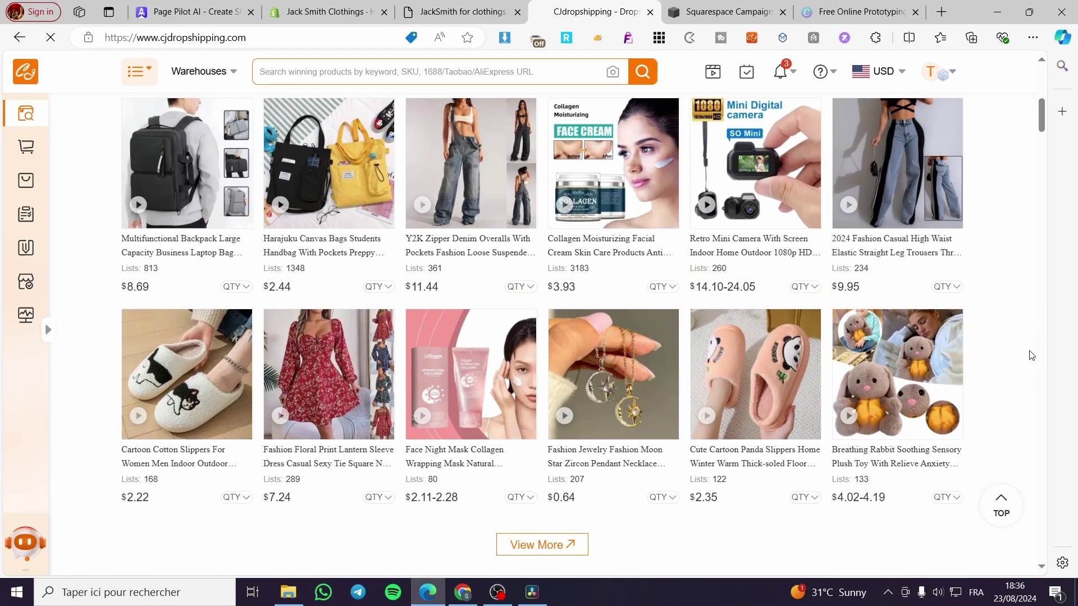
scroll(1031, 355, down, 1)
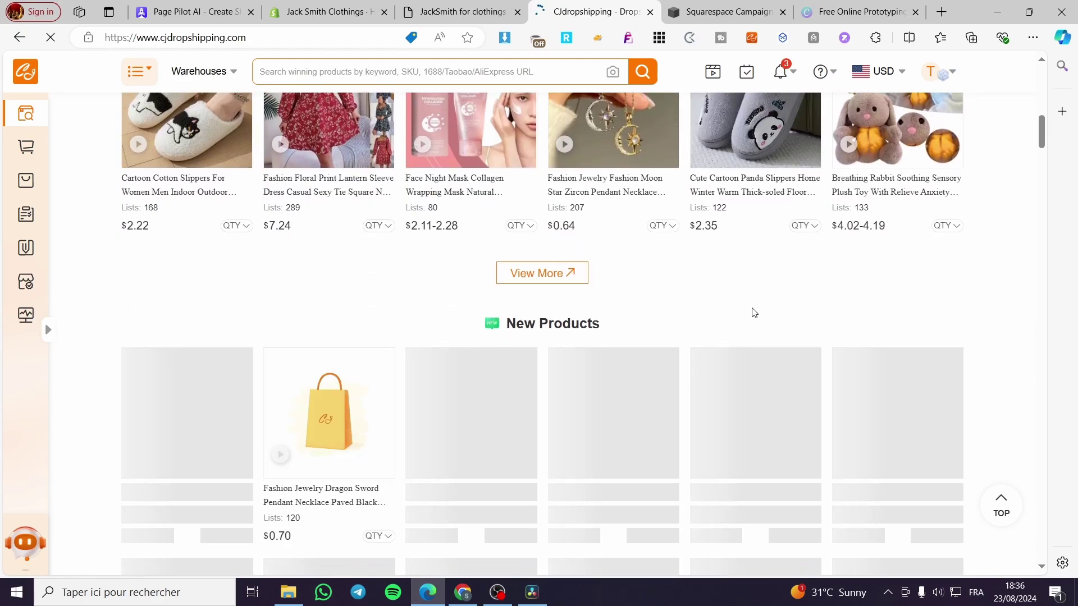
scroll(981, 308, down, 5)
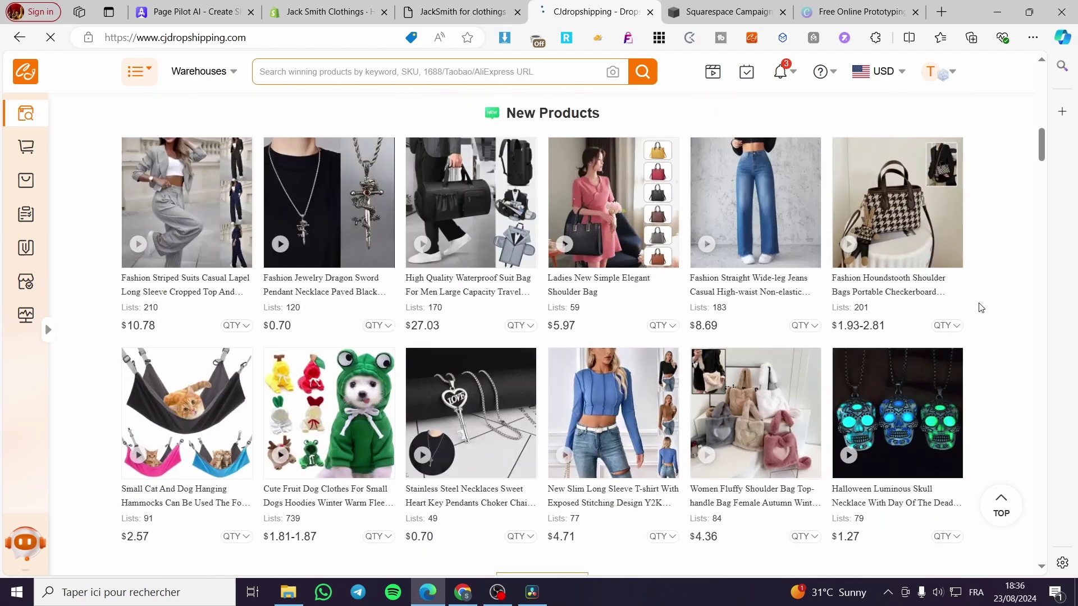
scroll(980, 307, down, 2)
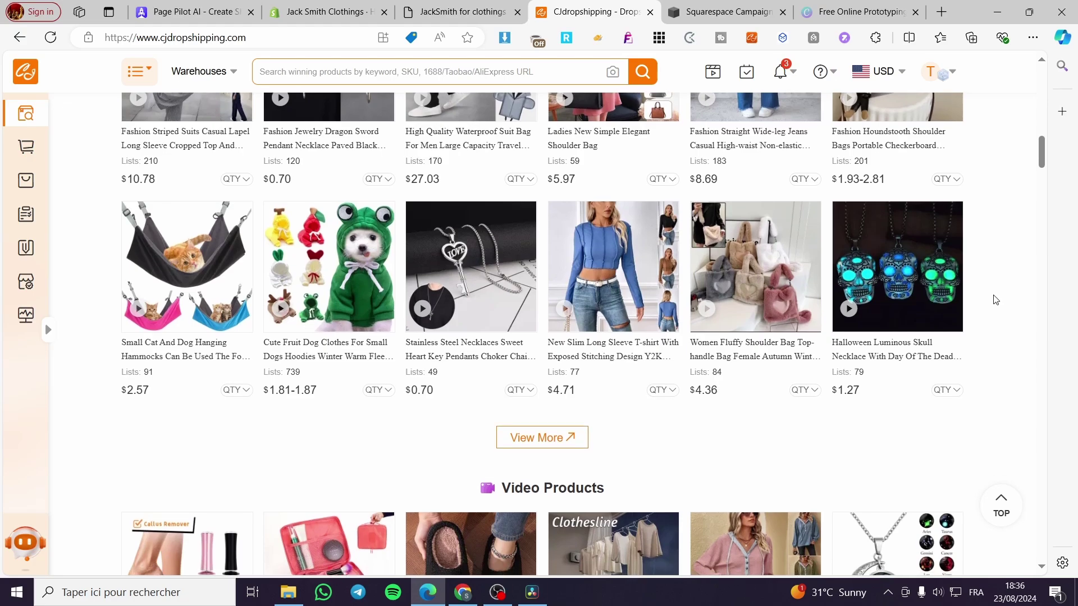
scroll(995, 300, down, 4)
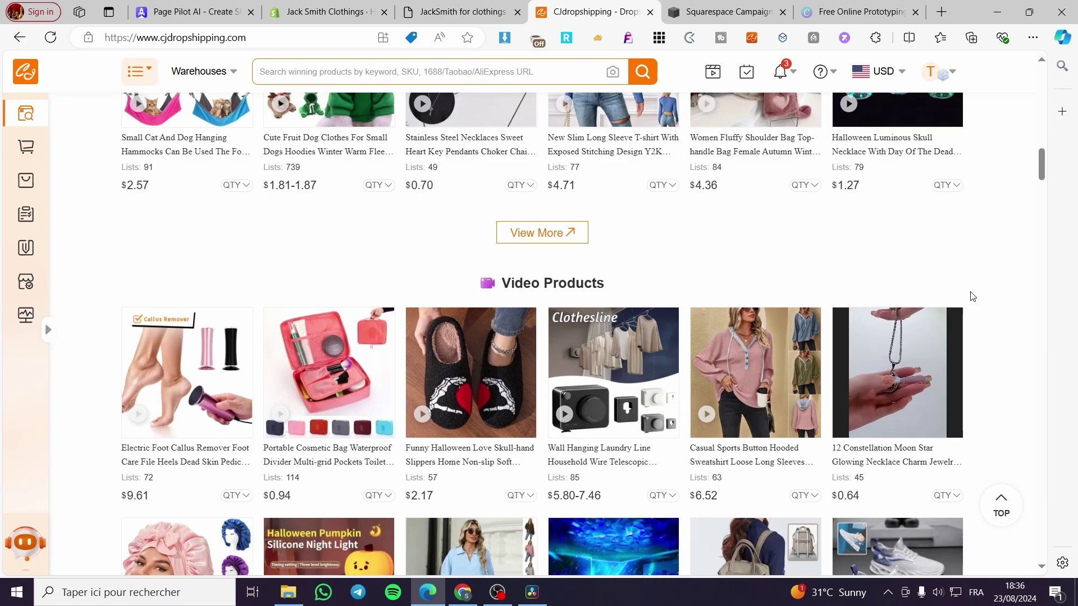
mouse_move(941, 332)
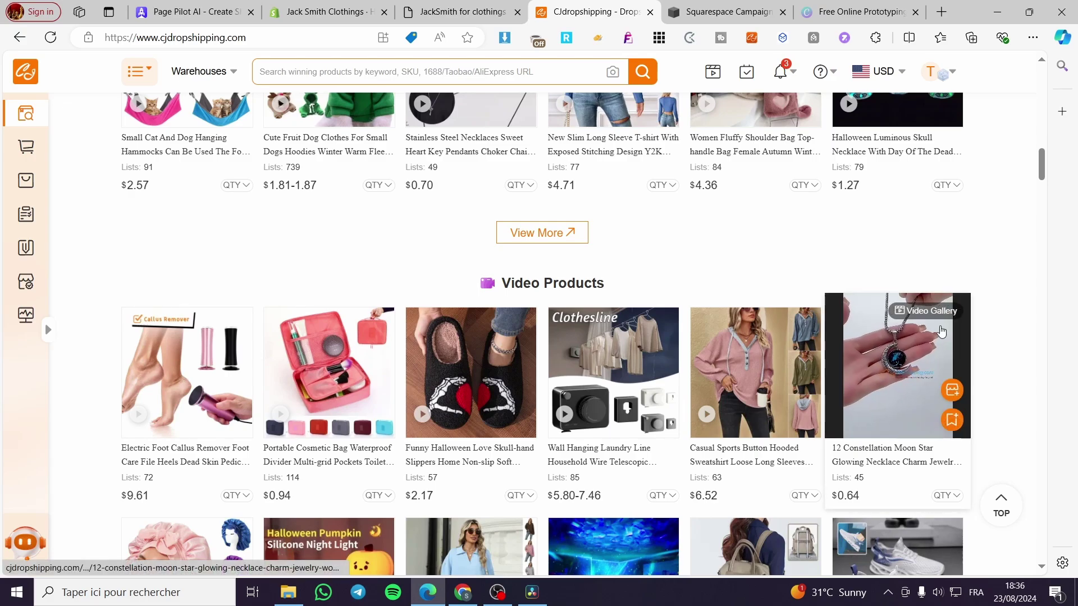
scroll(943, 331, down, 1)
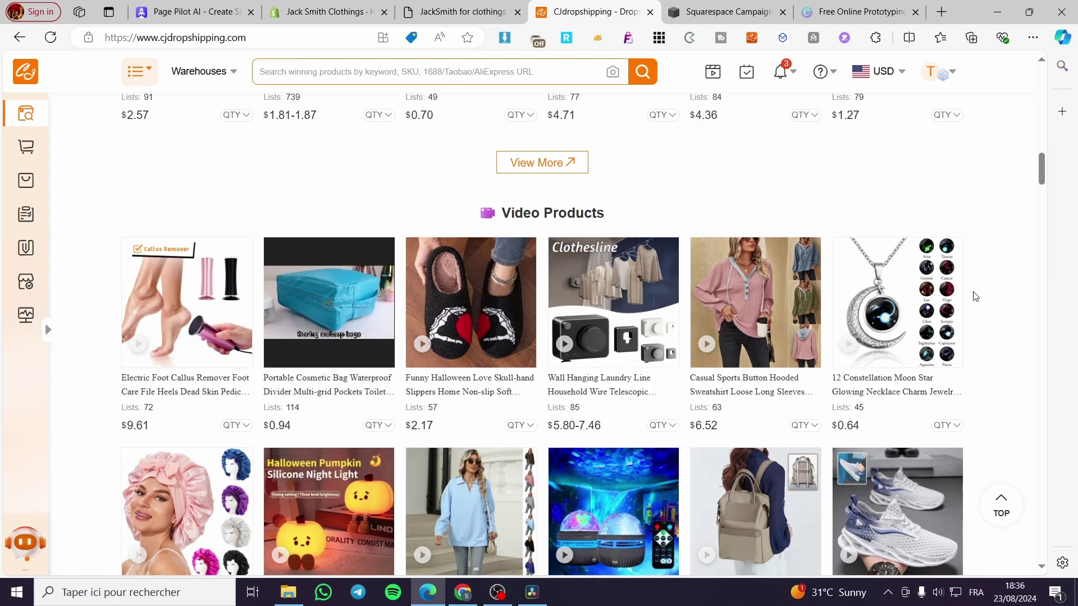
mouse_move(962, 302)
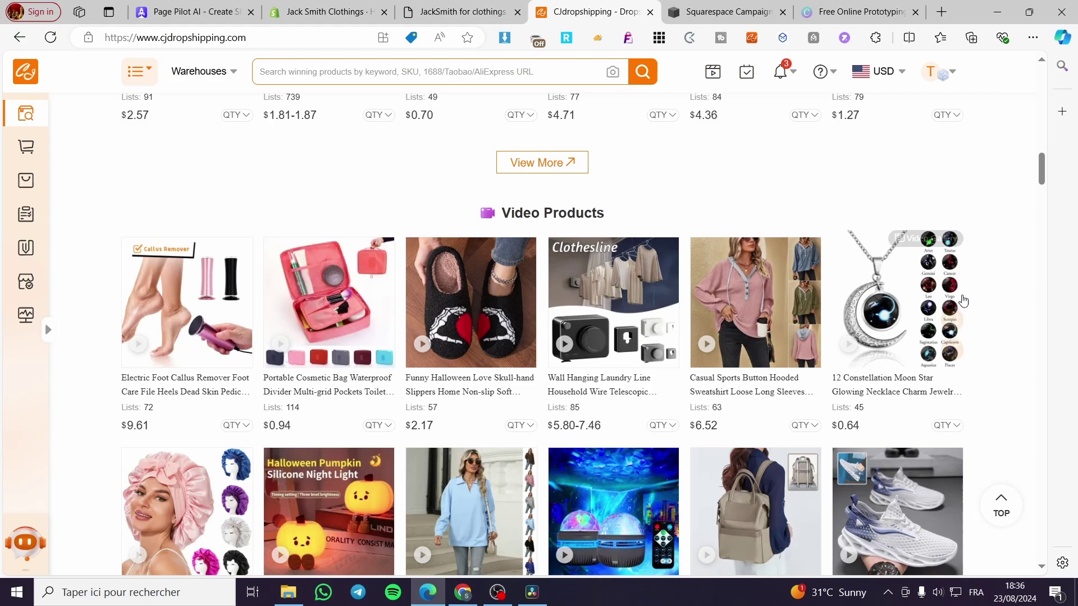
scroll(1017, 303, down, 4)
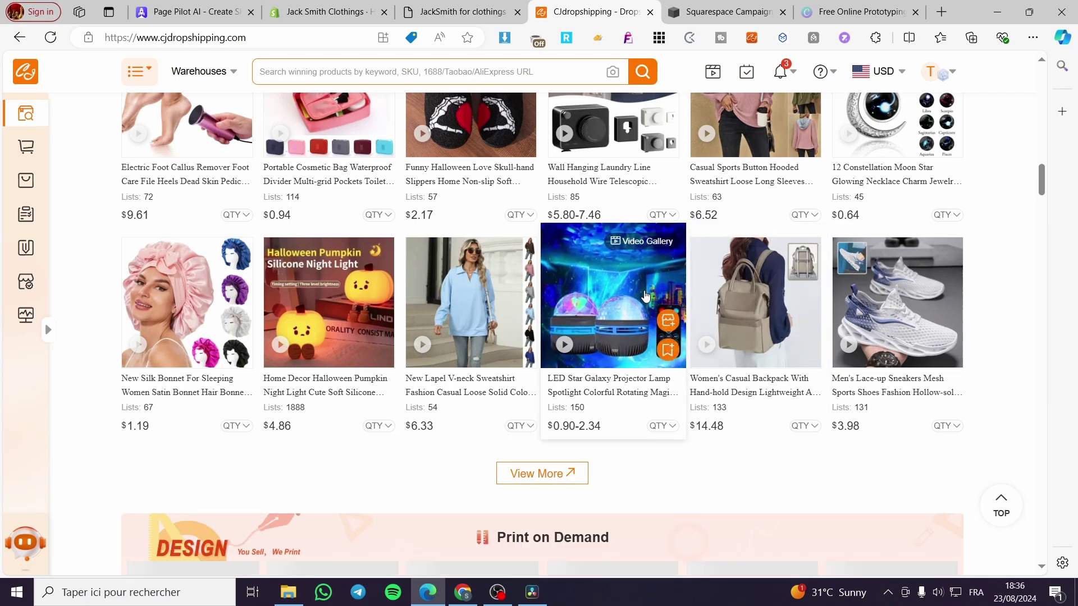
Step: Open the LED Star Galaxy Projector Lamp among the Video Products, look over its details and start listing it to the Shopify store
click(639, 284)
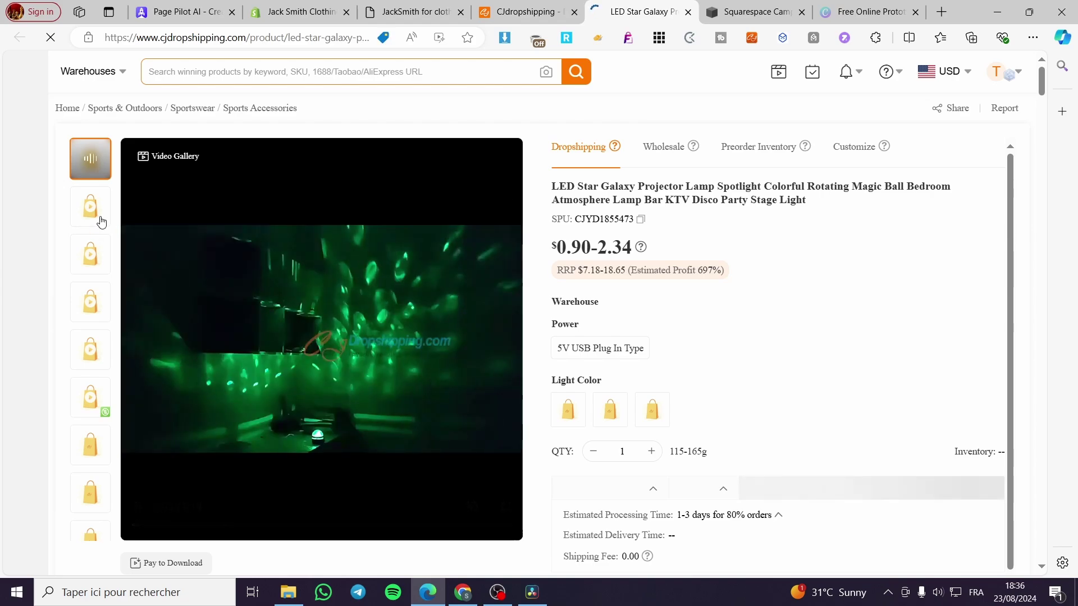
scroll(713, 404, down, 1)
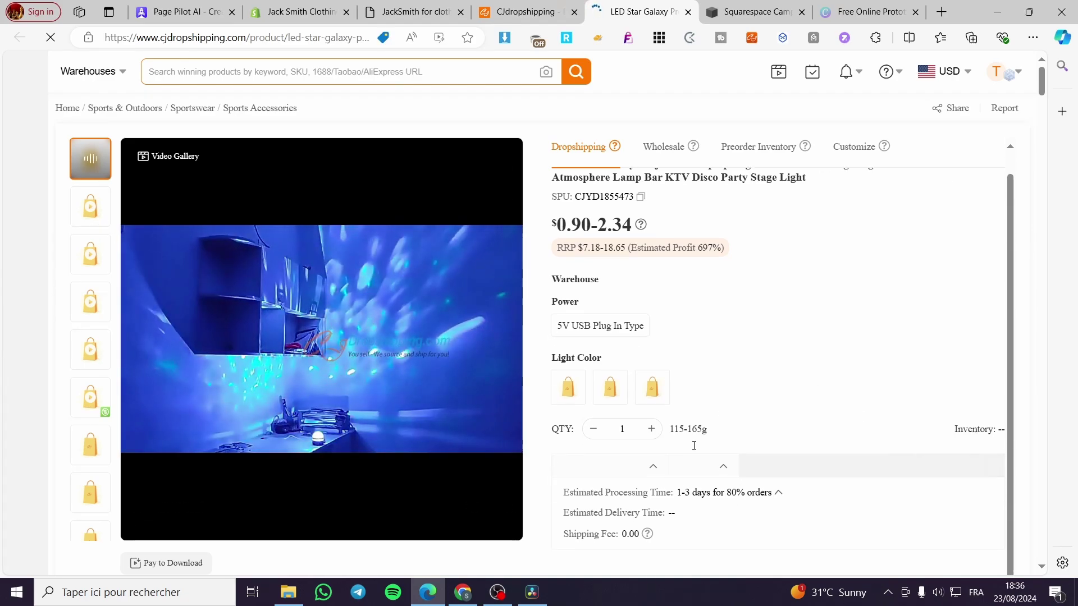
scroll(673, 499, down, 8)
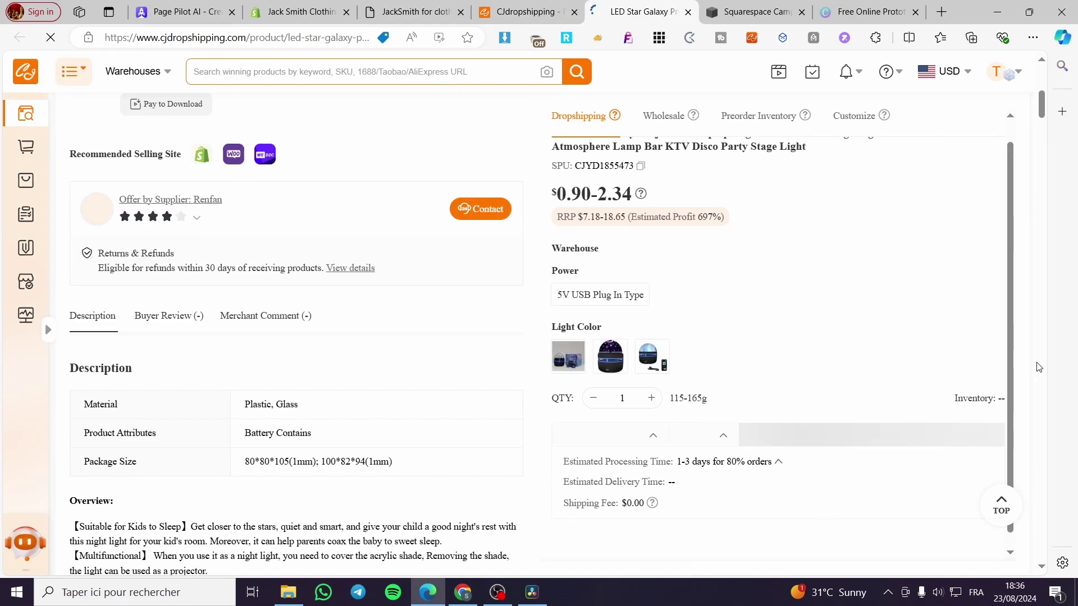
scroll(698, 500, up, 8)
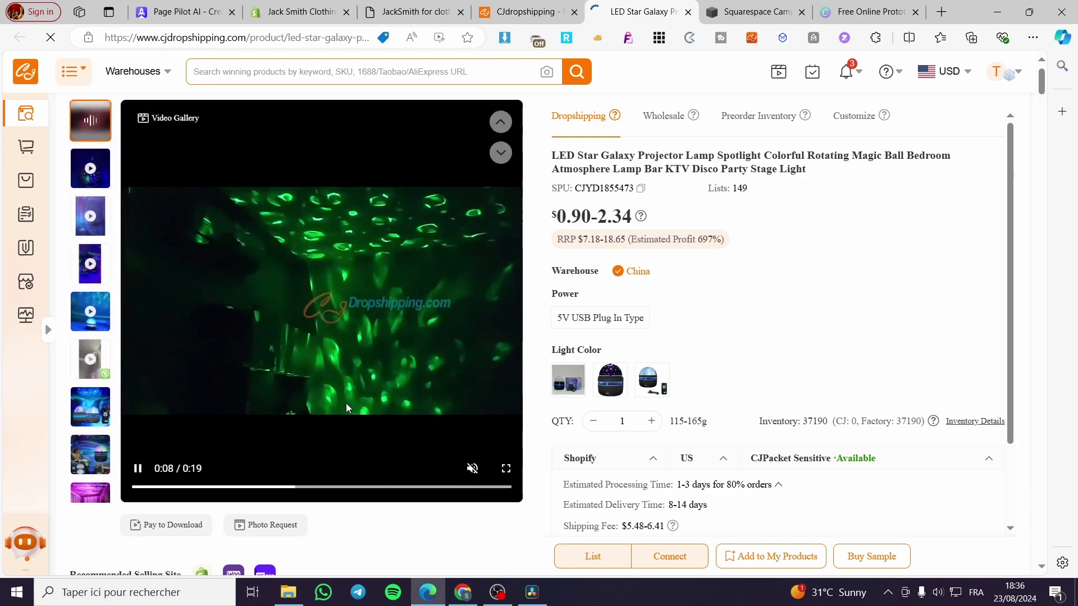
click(587, 558)
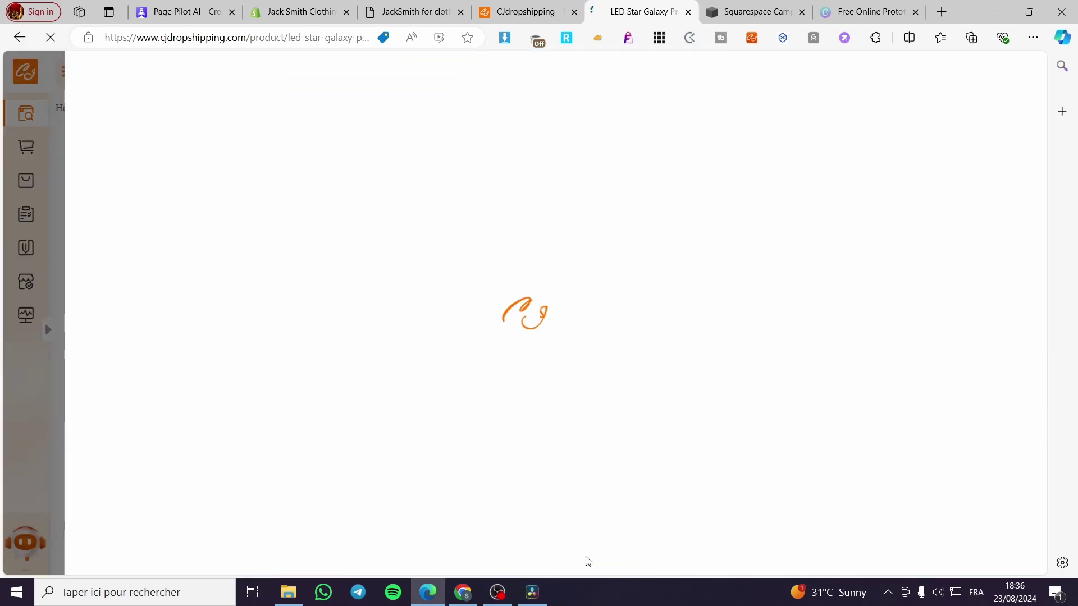
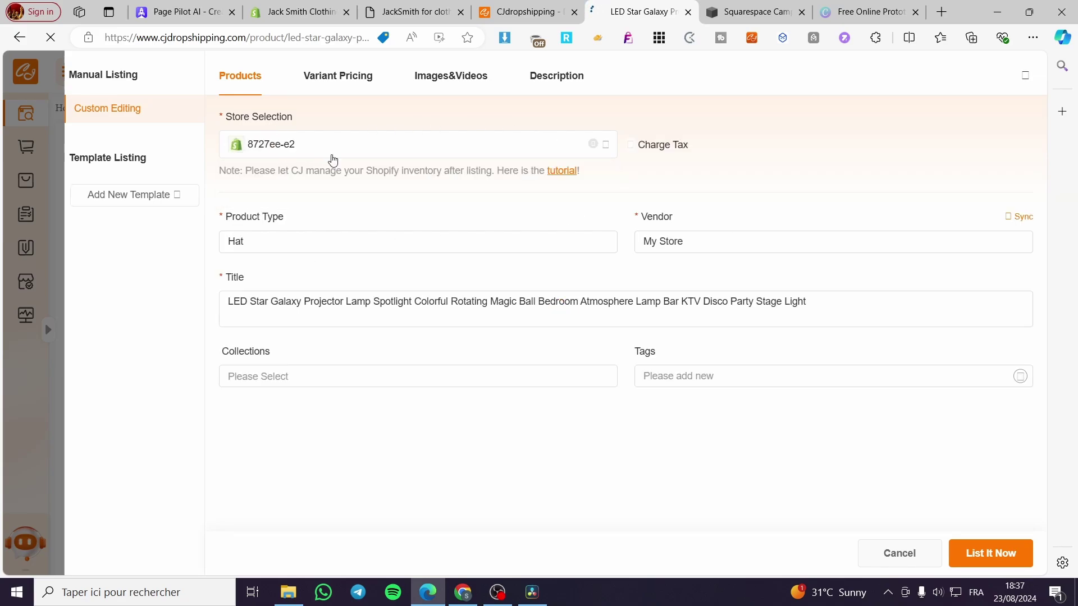
Step: Copy "Projector Lamp" from the listing title and add it as the product type
click(221, 245)
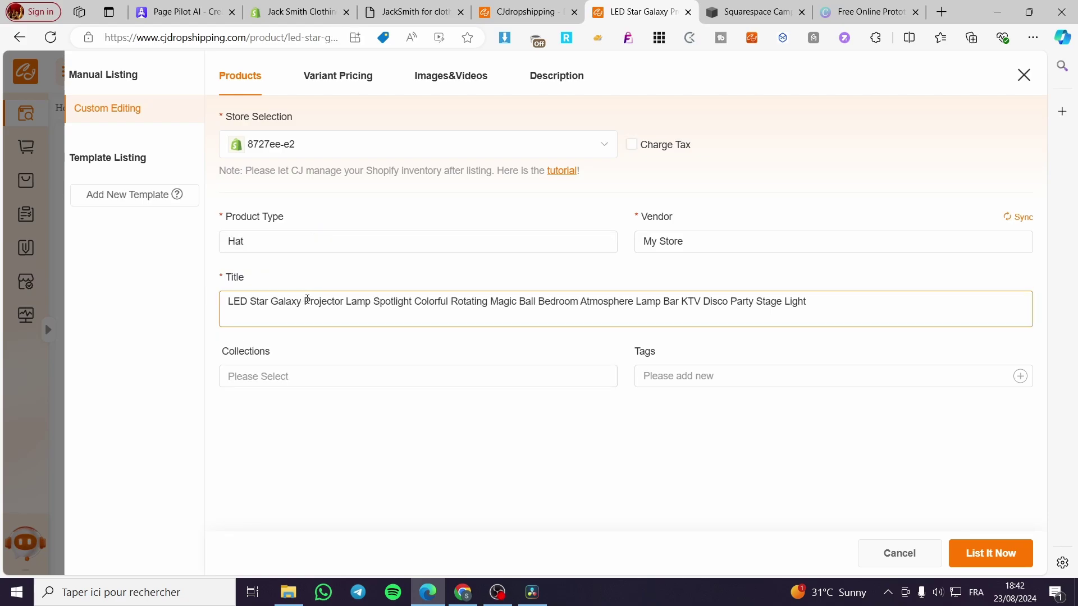
drag(305, 302, 371, 304)
key(ctrl+c)
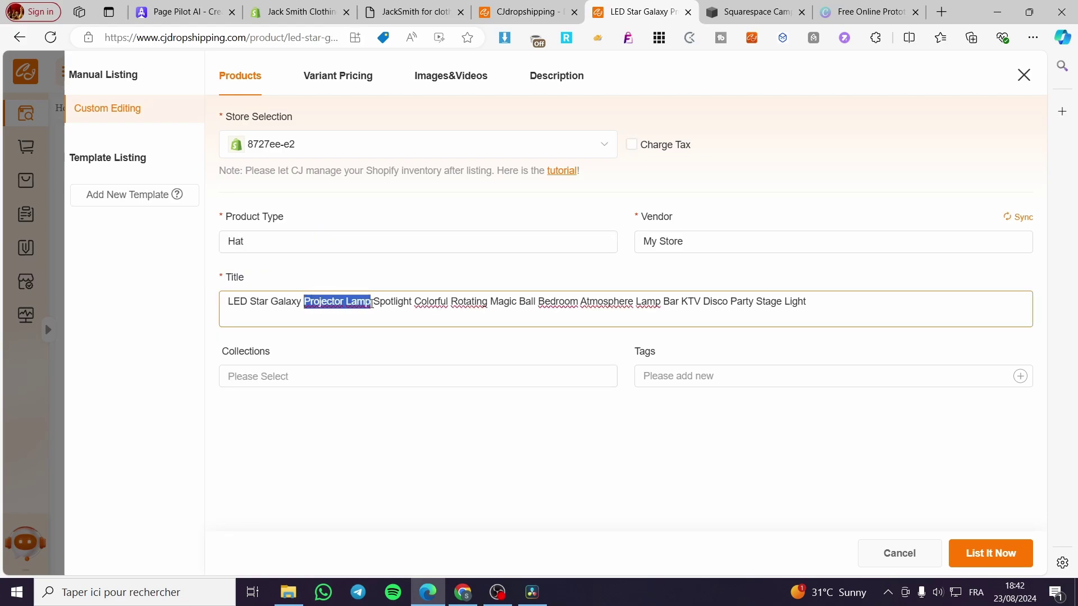
click(306, 247)
key(ctrl+v)
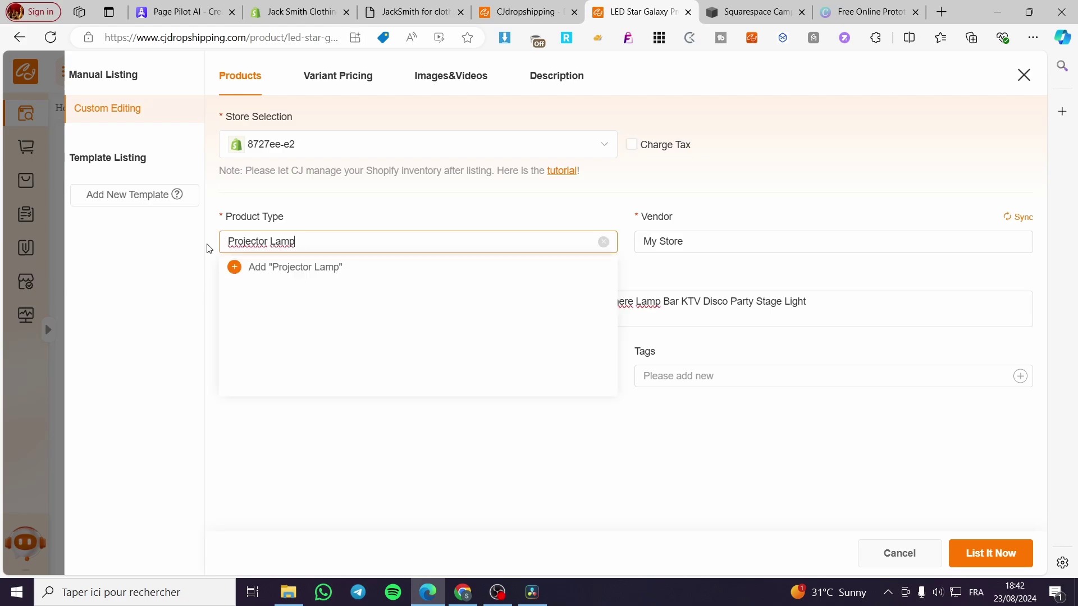
click(316, 268)
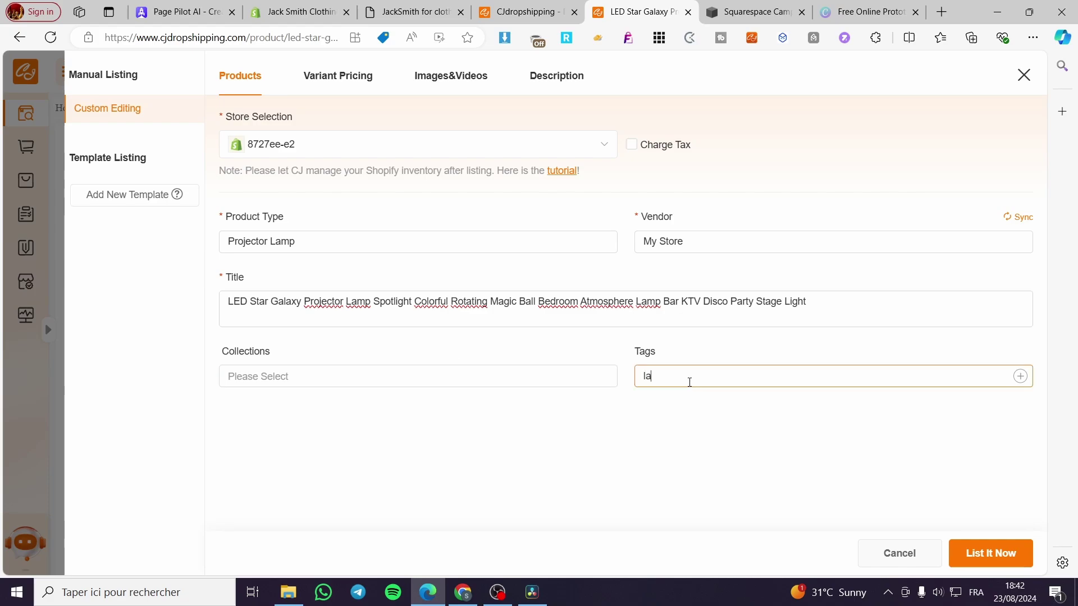
Step: Add the tags led, light, projector and night light to the listing, and check the available collections without choosing one
key(Return)
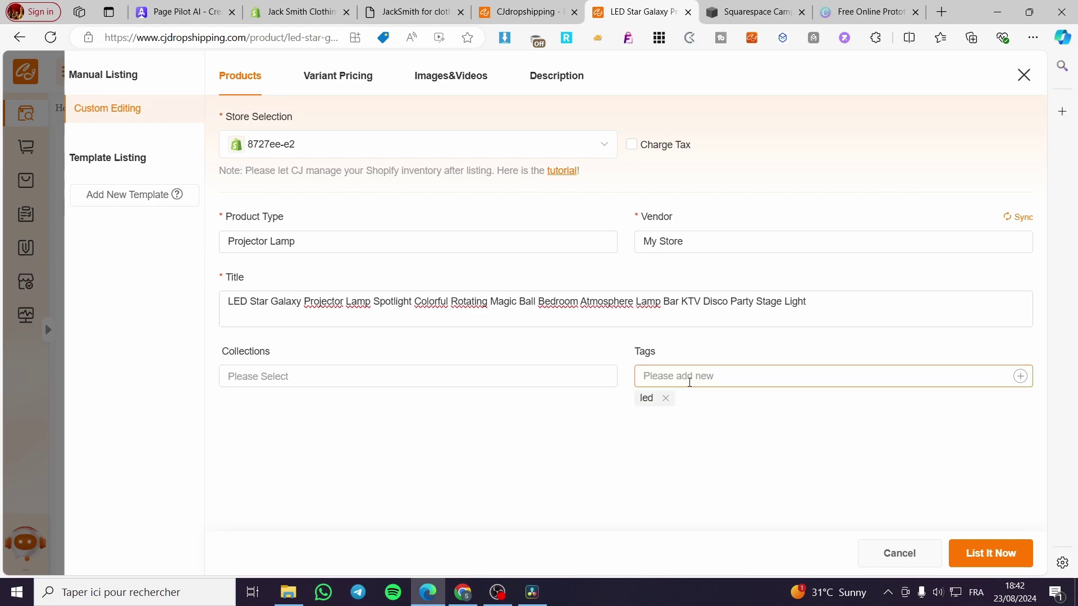
text(light)
key(Return)
text(projector)
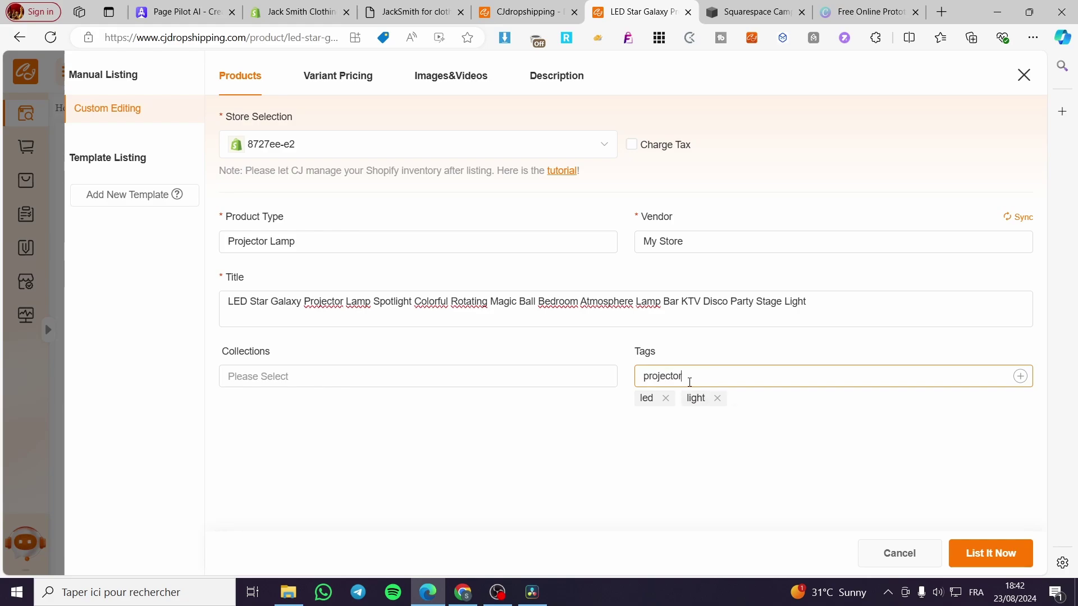
key(Return)
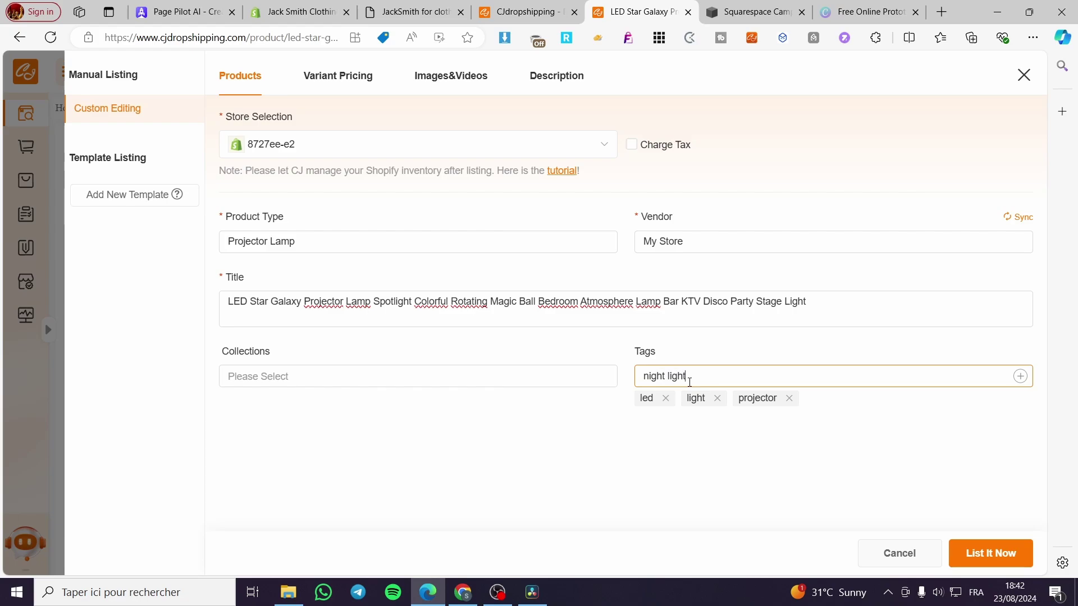
text(night light)
key(Return)
click(294, 382)
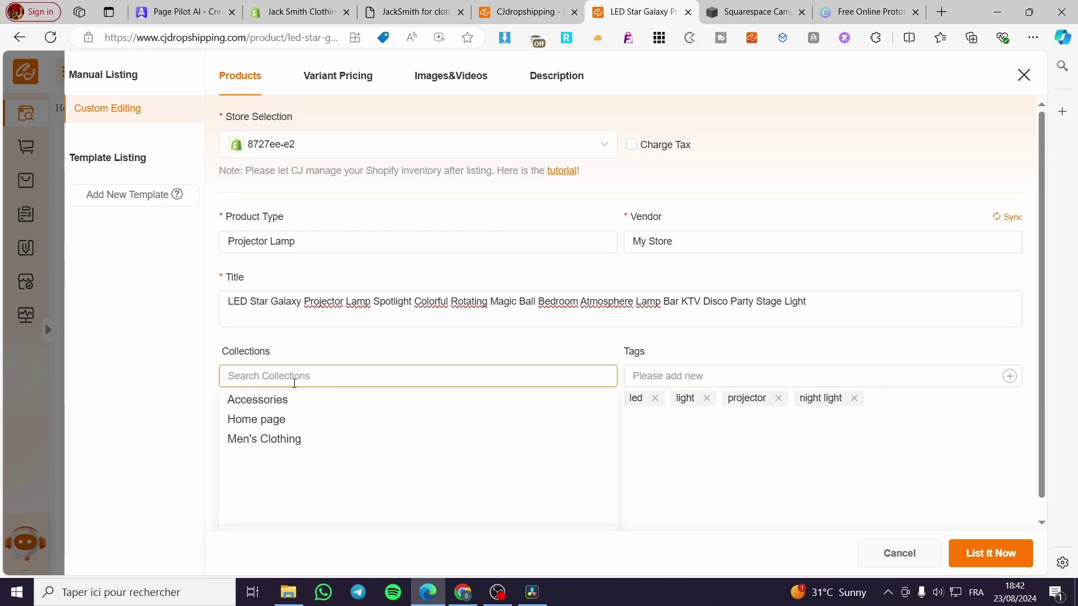
click(330, 346)
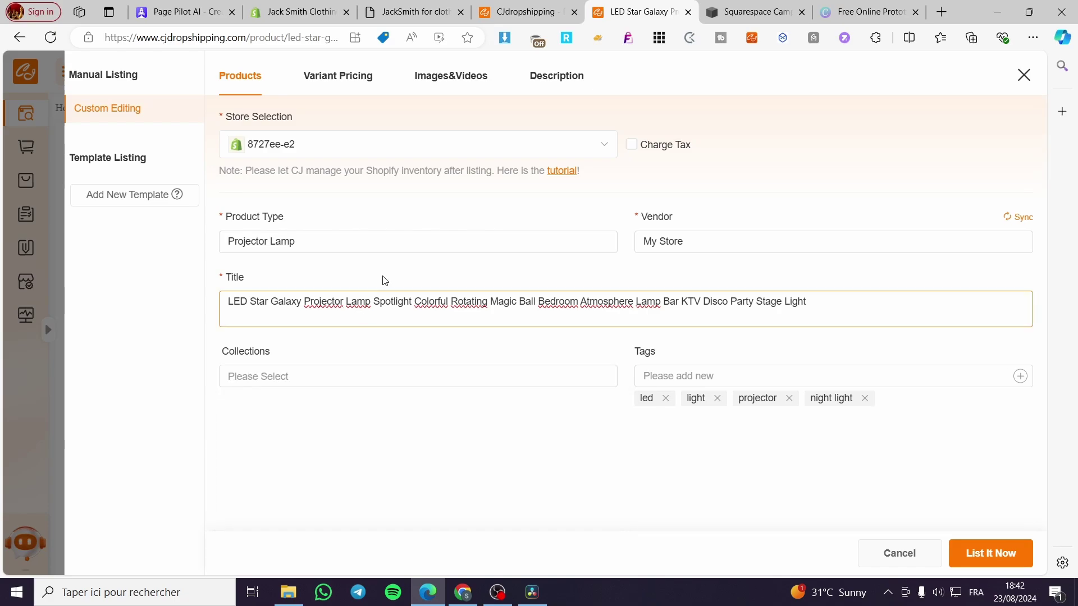
Step: Set the price of all three lamp variants to 30 USD in bulk, and review the product images
click(337, 86)
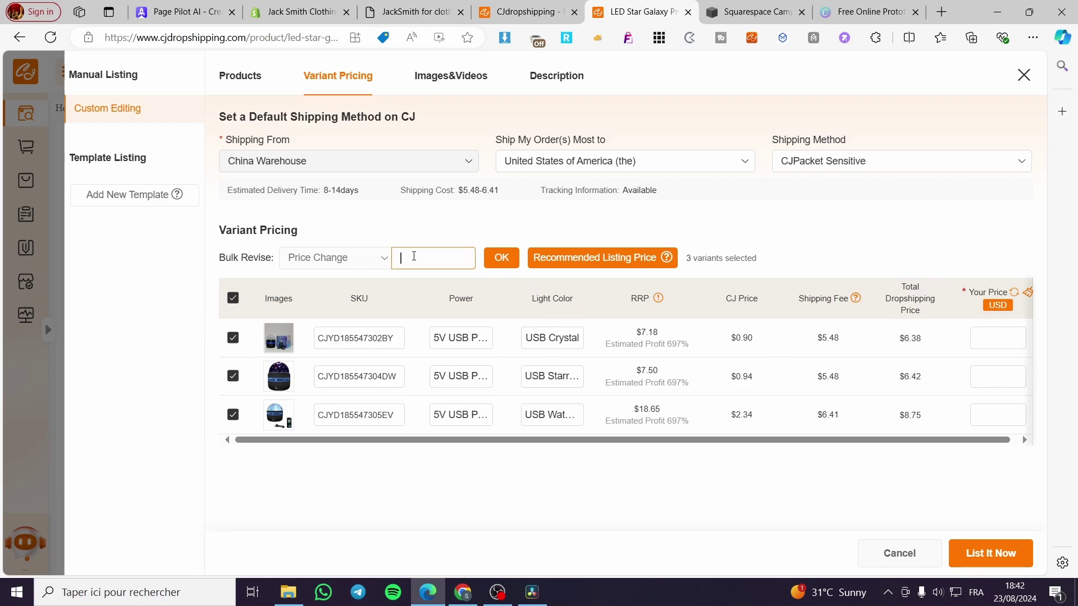
click(513, 259)
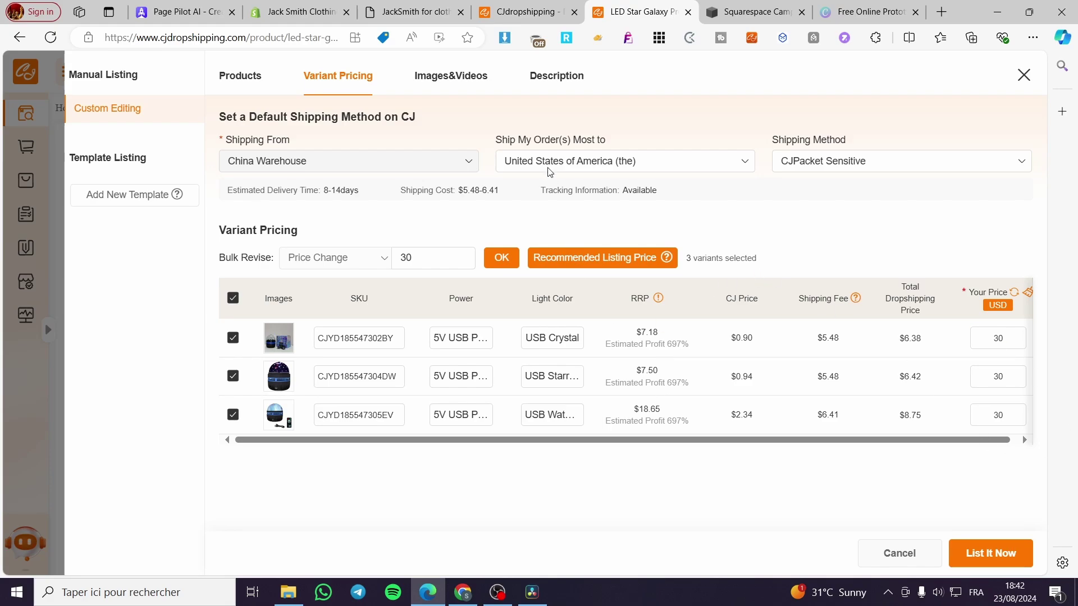
click(435, 78)
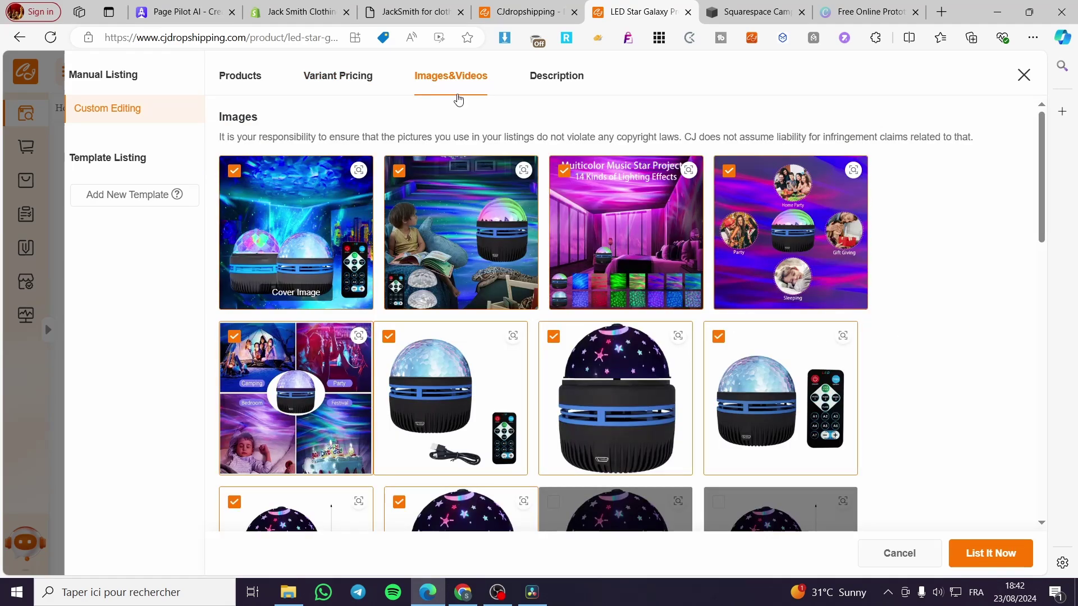
scroll(635, 389, down, 8)
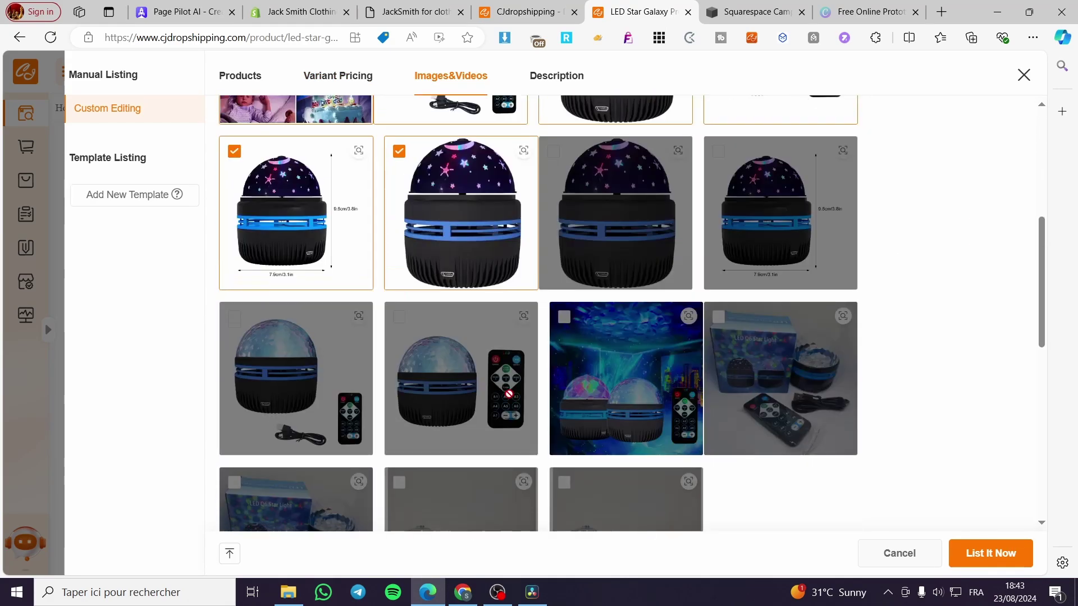
scroll(635, 390, up, 10)
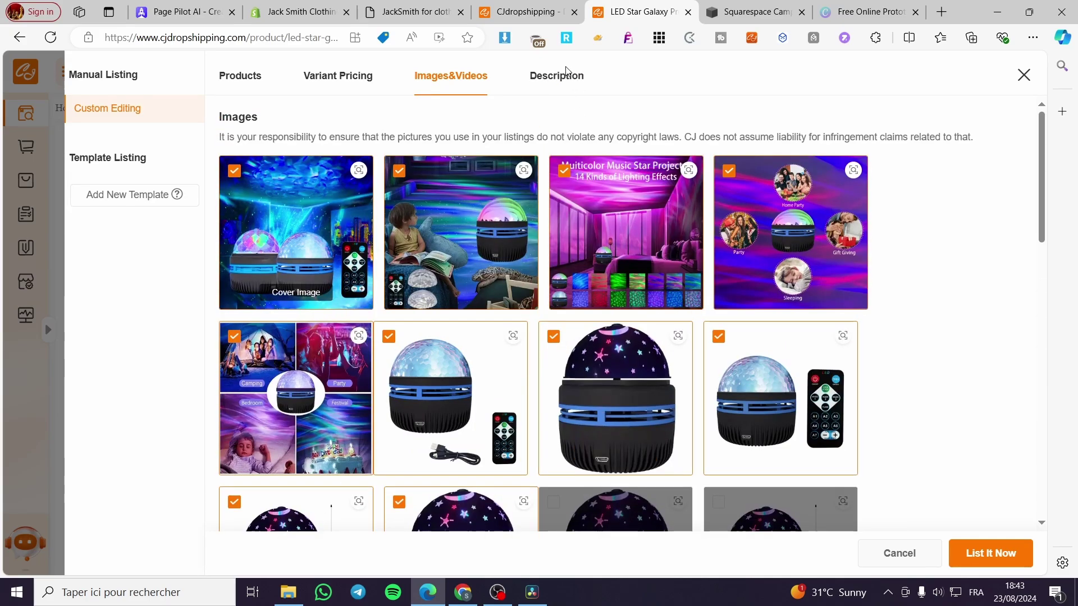
Step: Review the lamp's product description and submit the listing to the Shopify store
click(562, 80)
scroll(428, 294, down, 6)
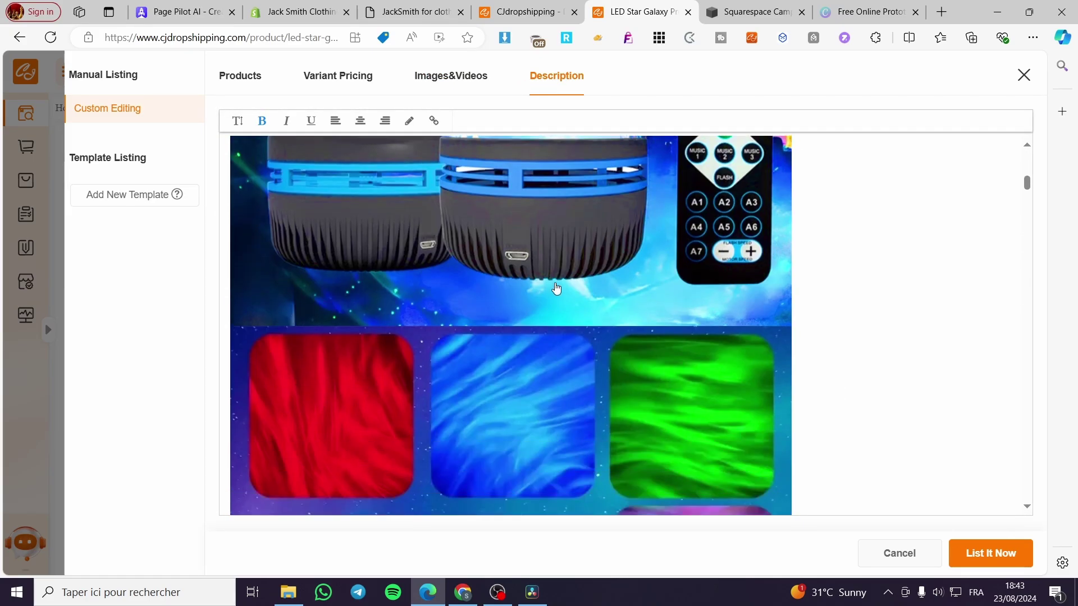
scroll(435, 319, up, 6)
click(1000, 554)
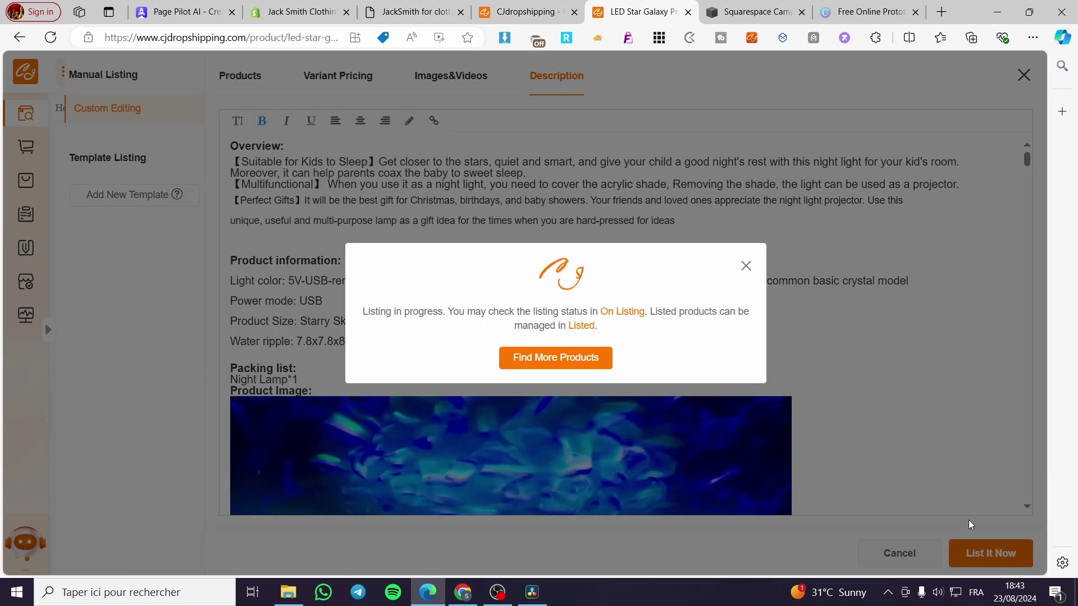
Step: Switch to the Shopify admin, open the LED Star Galaxy Projector Lamp from the product list, and review its imported details
click(459, 12)
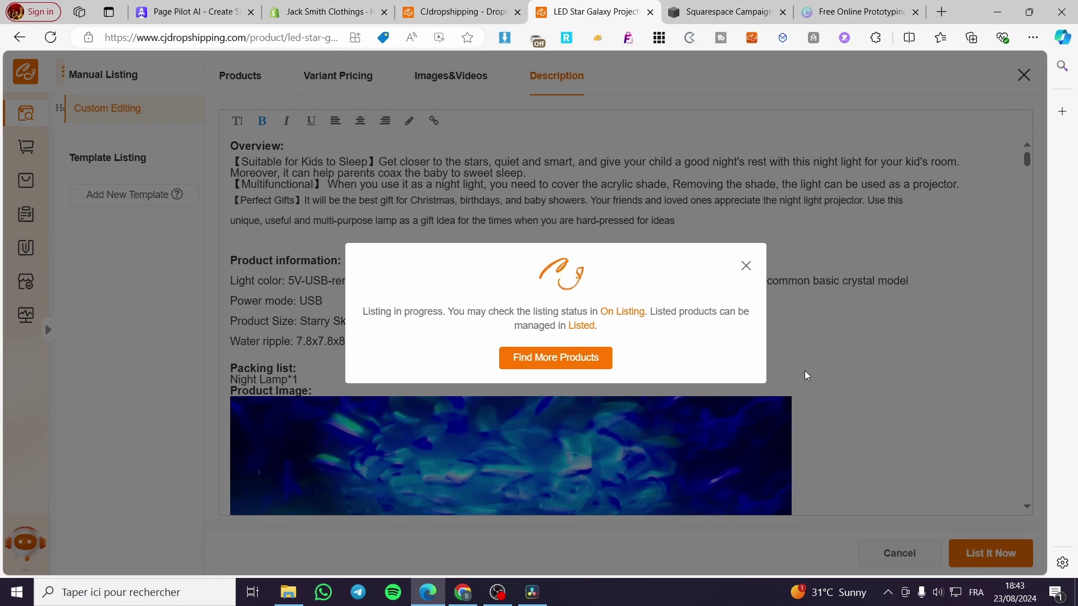
click(315, 10)
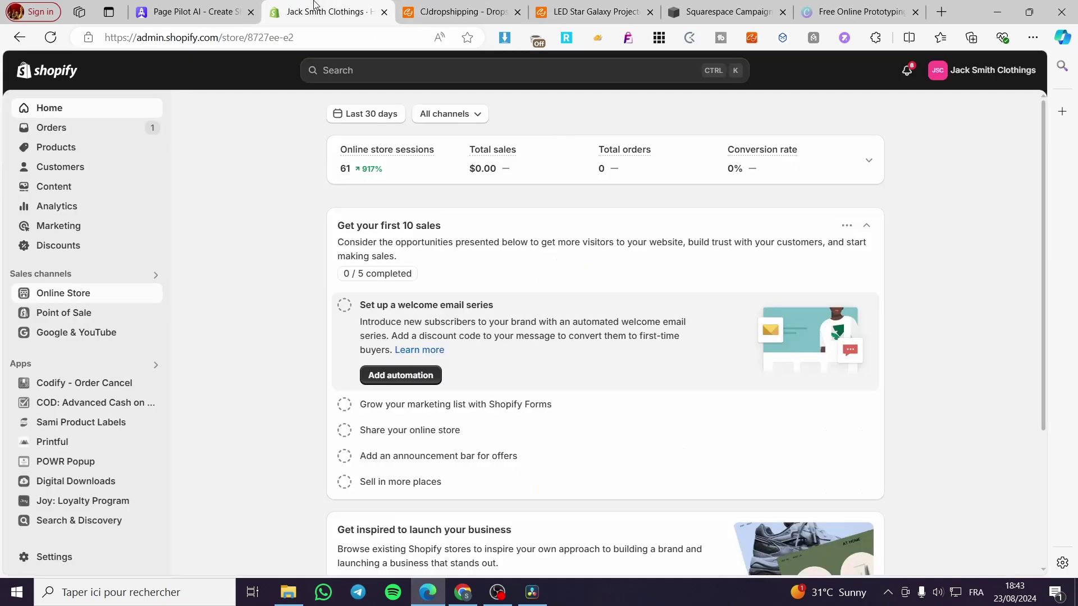
click(50, 148)
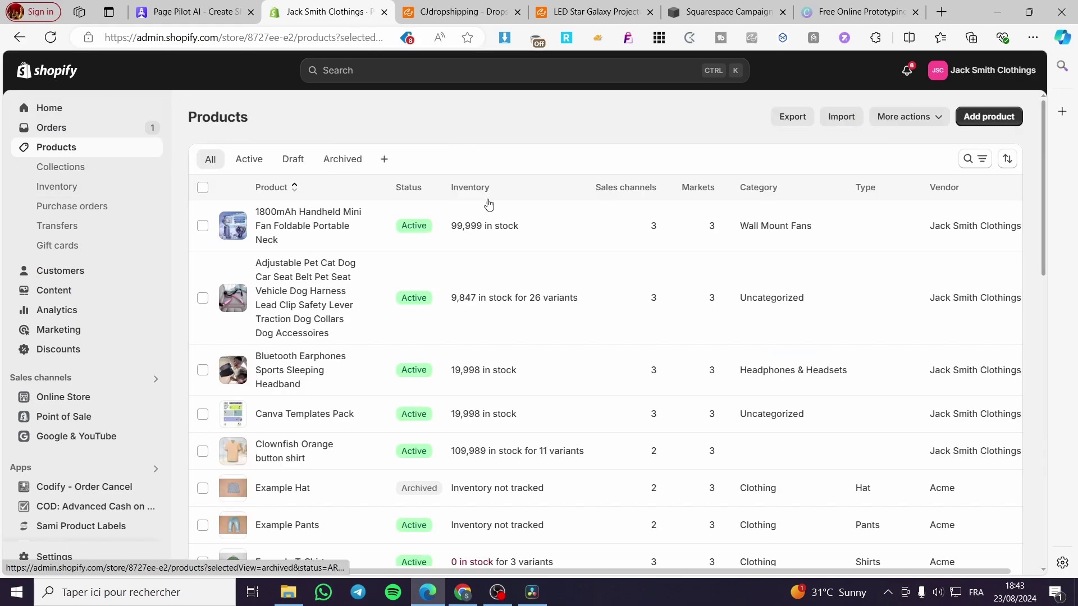
scroll(501, 247, down, 3)
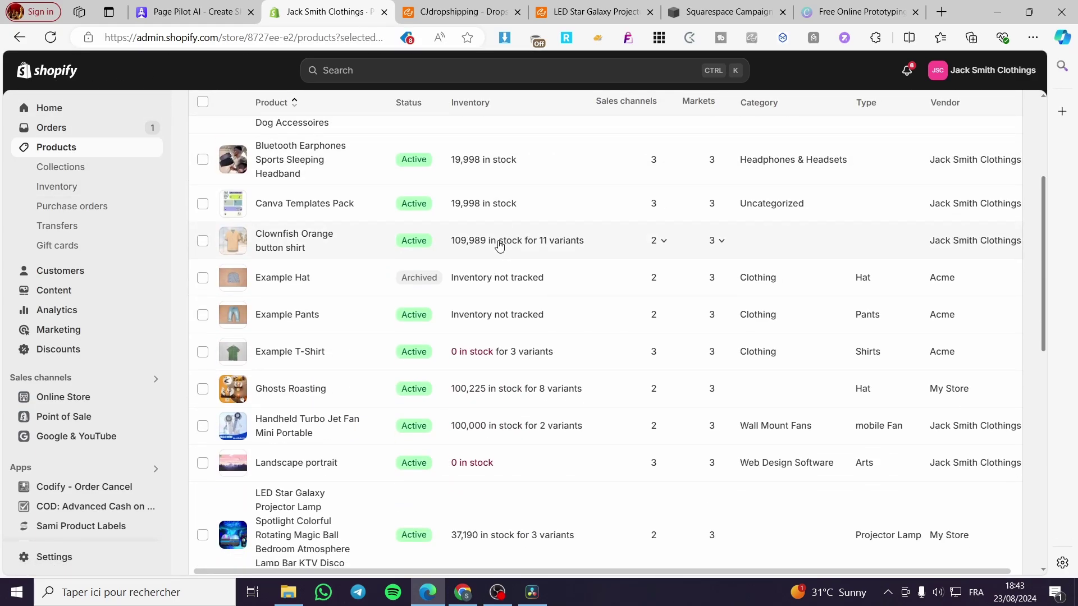
scroll(499, 246, down, 3)
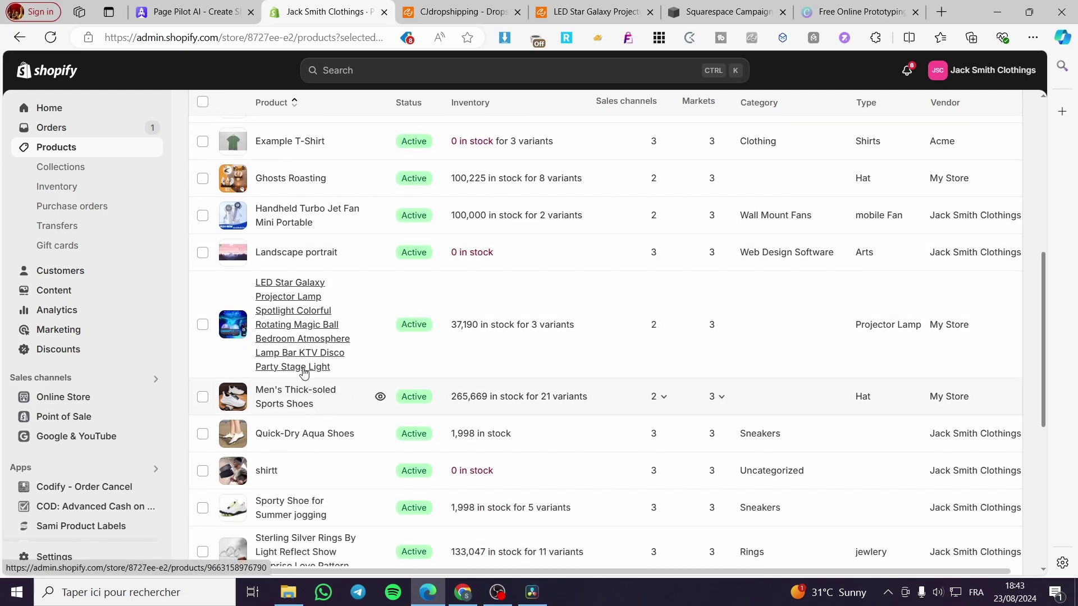
click(291, 296)
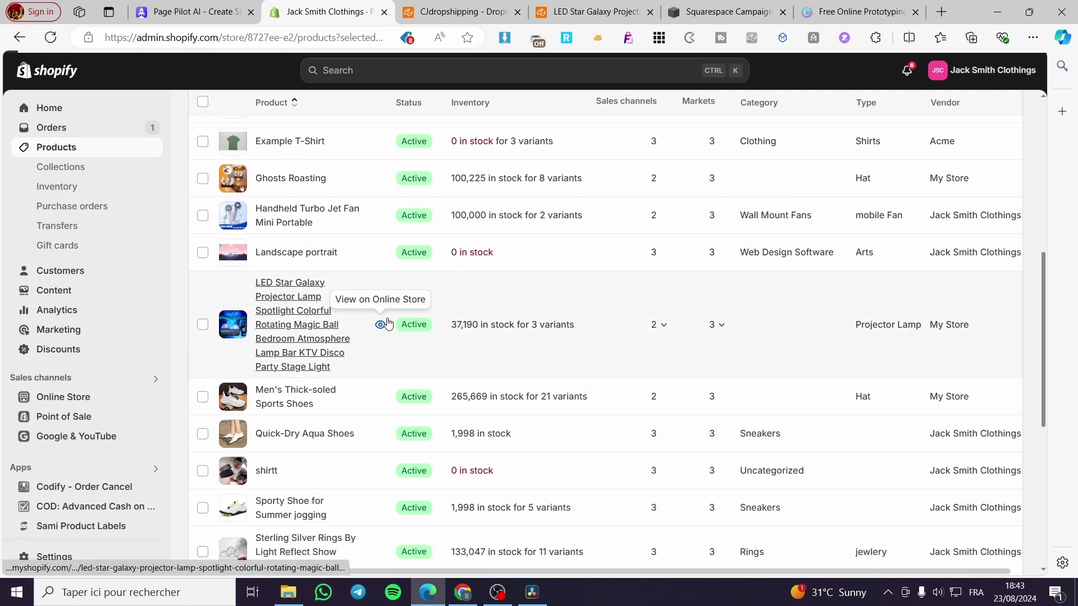
click(573, 5)
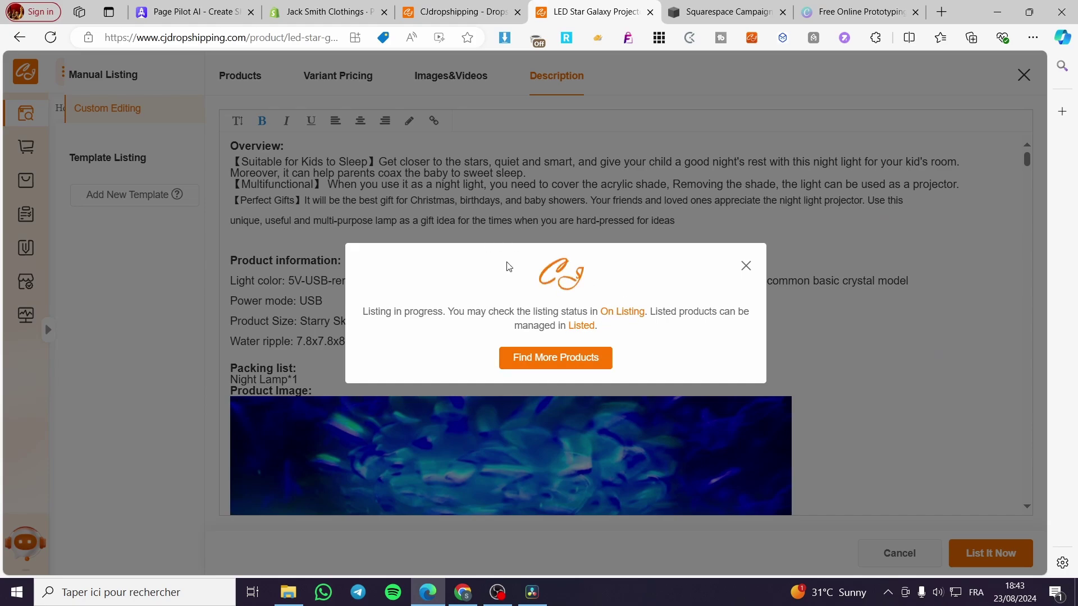
click(323, 12)
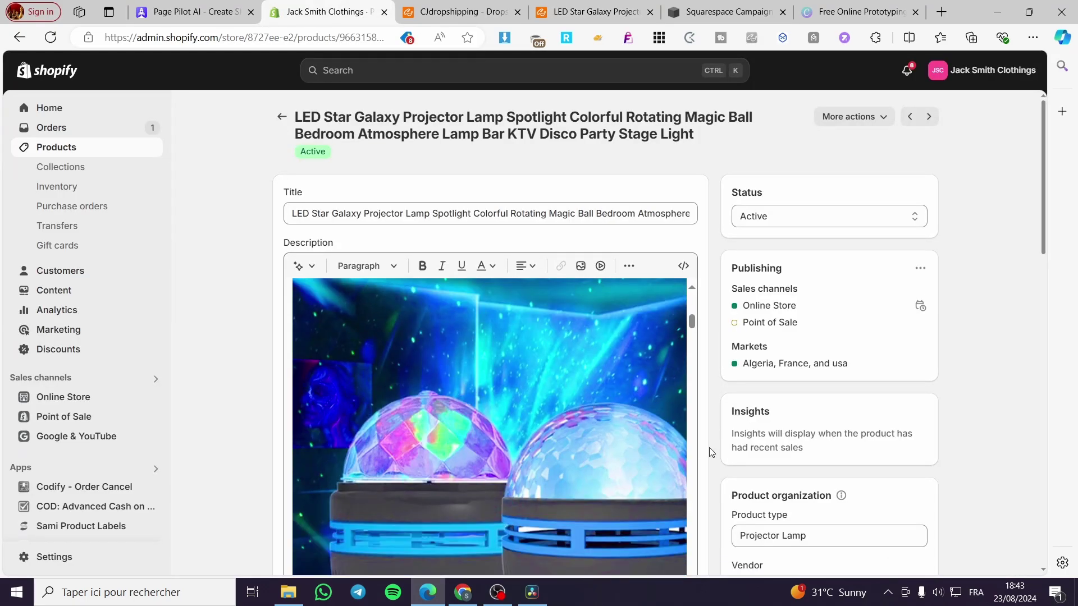
scroll(479, 447, up, 5)
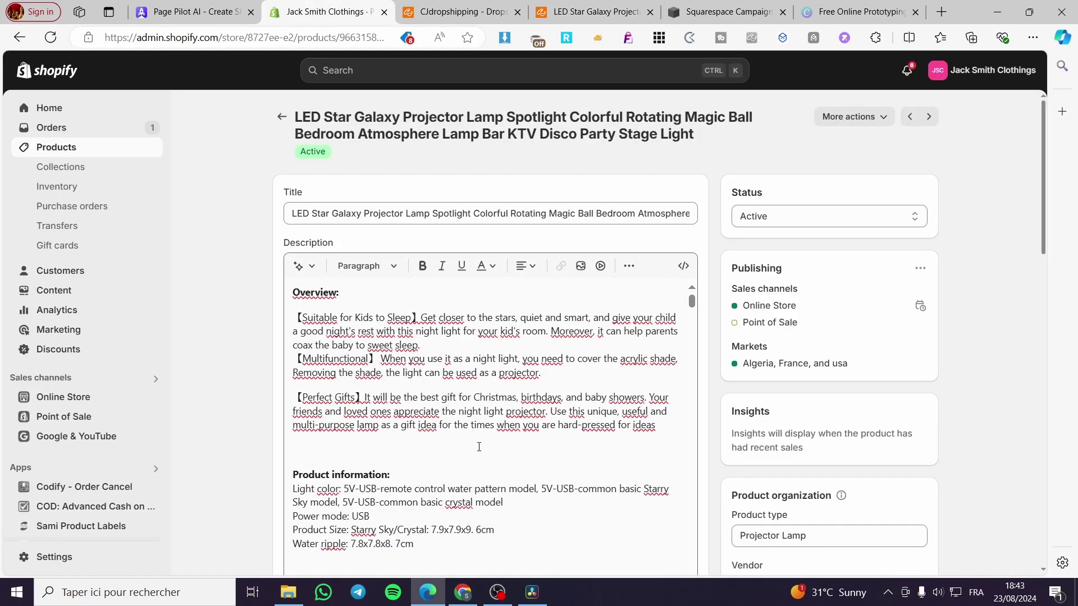
scroll(479, 446, down, 7)
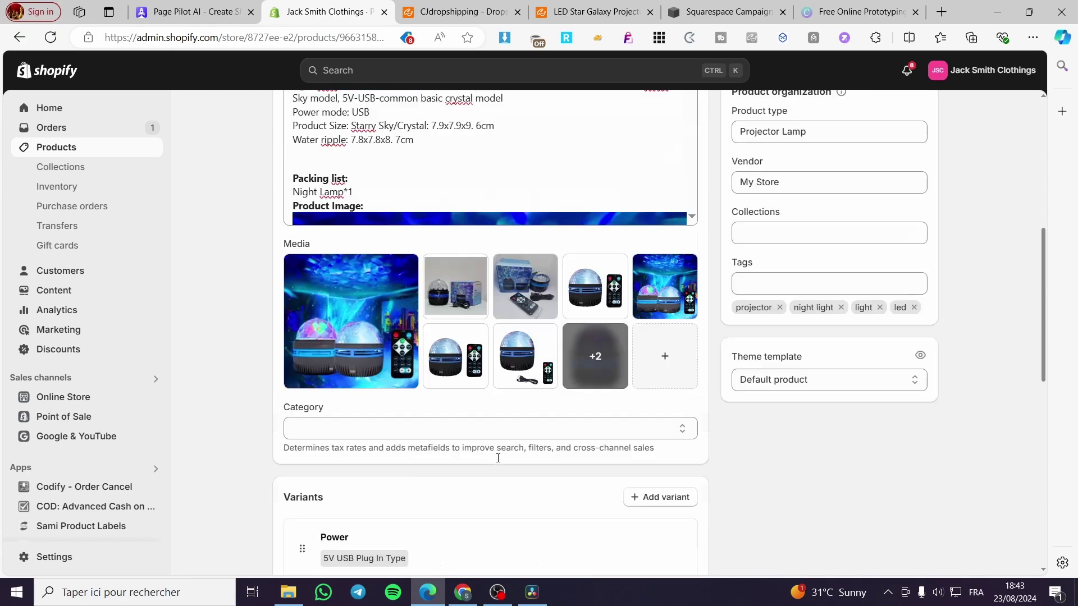
scroll(498, 458, up, 7)
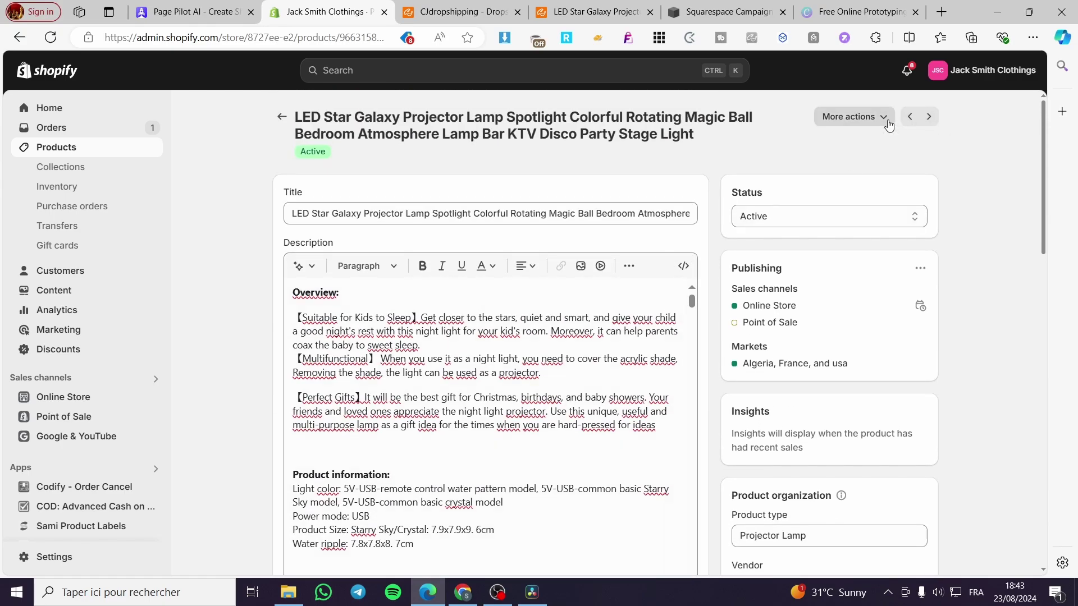
Step: View the projector lamp on the online store and look through its images, options and description
click(887, 120)
click(834, 197)
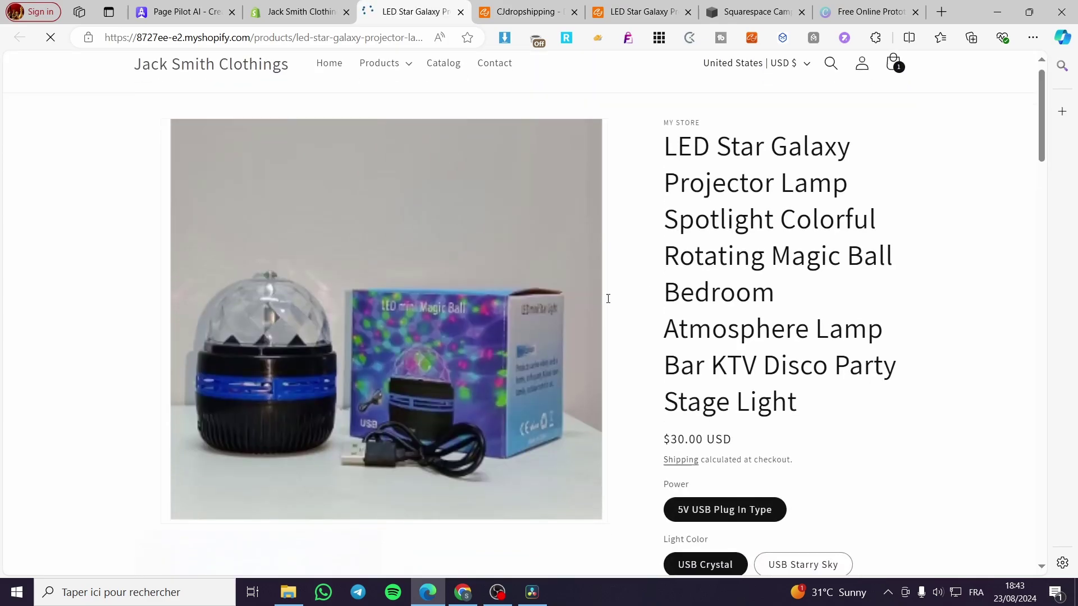
scroll(562, 314, down, 5)
scroll(549, 321, down, 10)
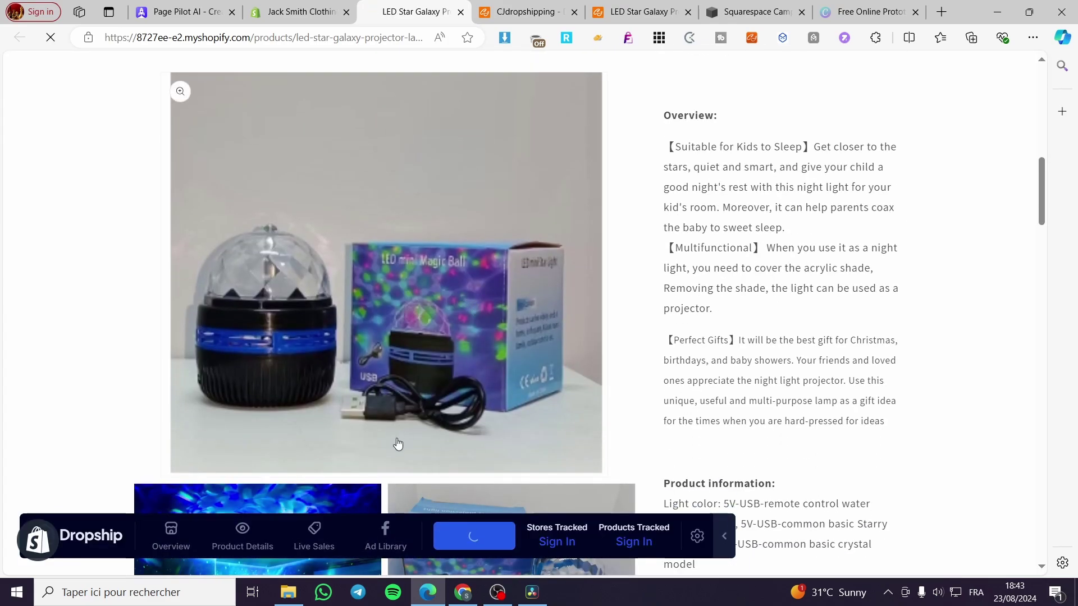
scroll(552, 494, down, 3)
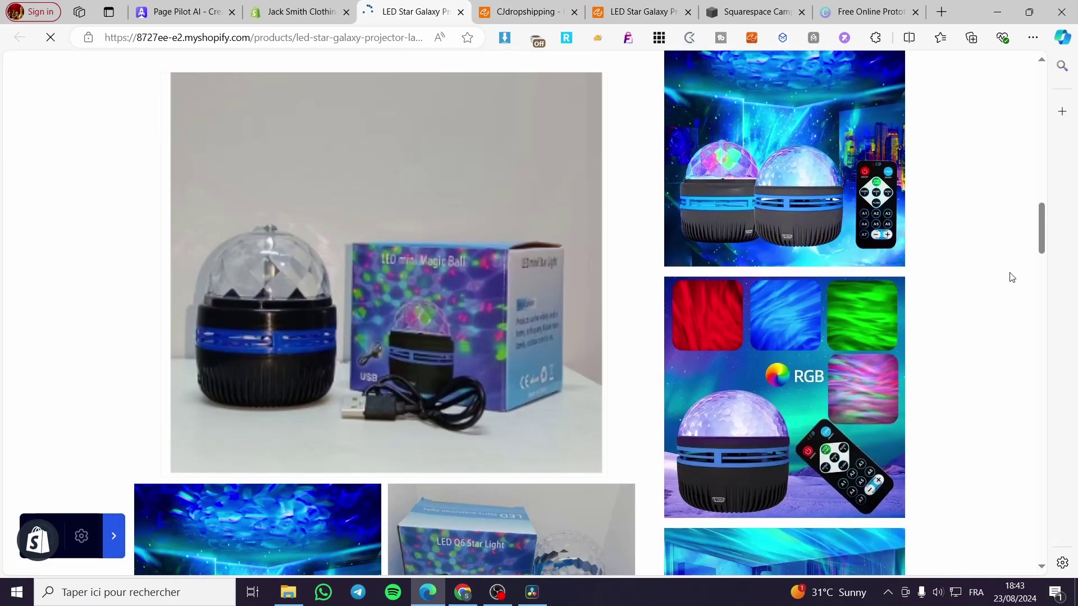
drag(1042, 224, 1076, 154)
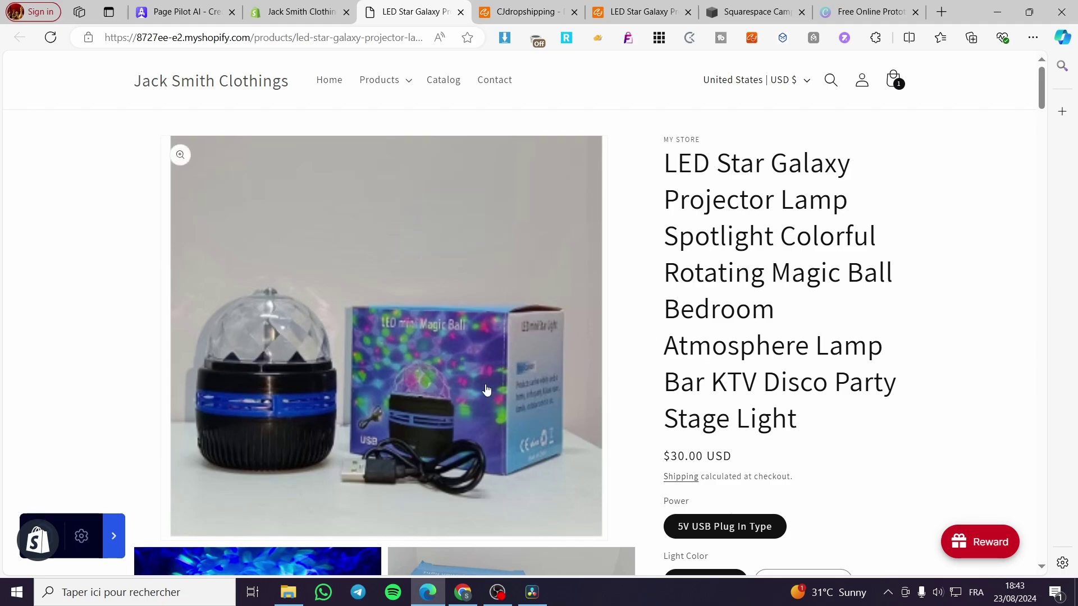
Step: Compare the lamp's full set of media in the Shopify admin with the images on its storefront page
click(298, 11)
scroll(497, 404, down, 5)
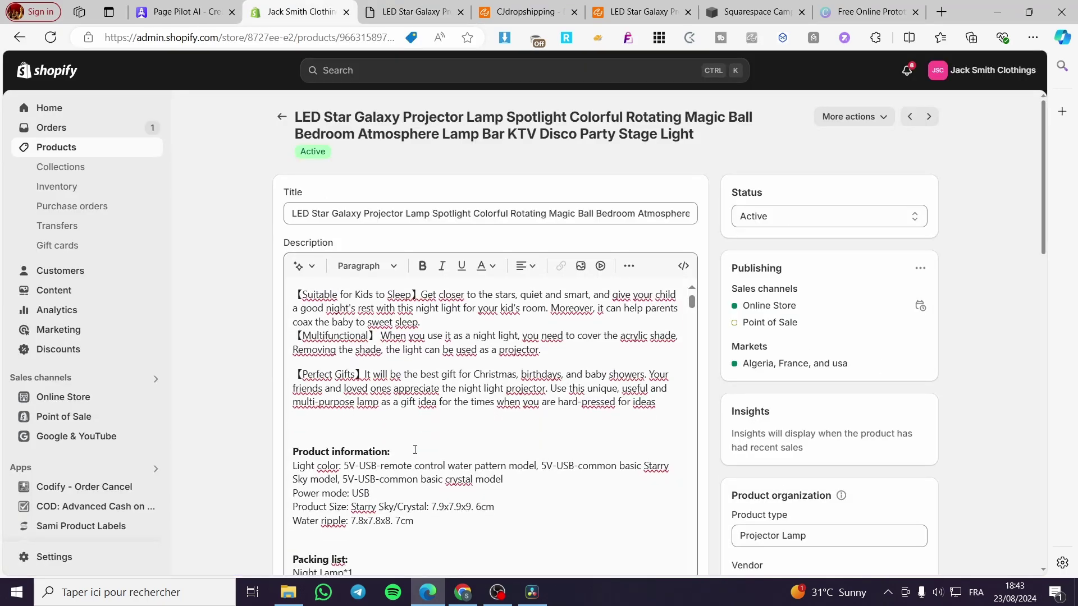
scroll(497, 404, up, 5)
scroll(505, 393, down, 8)
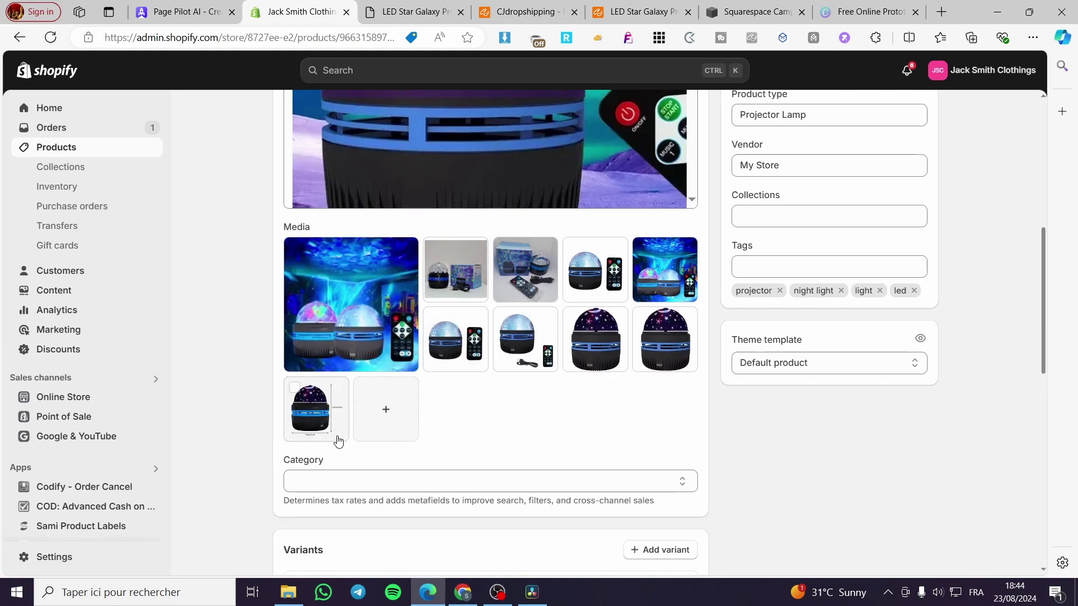
click(415, 11)
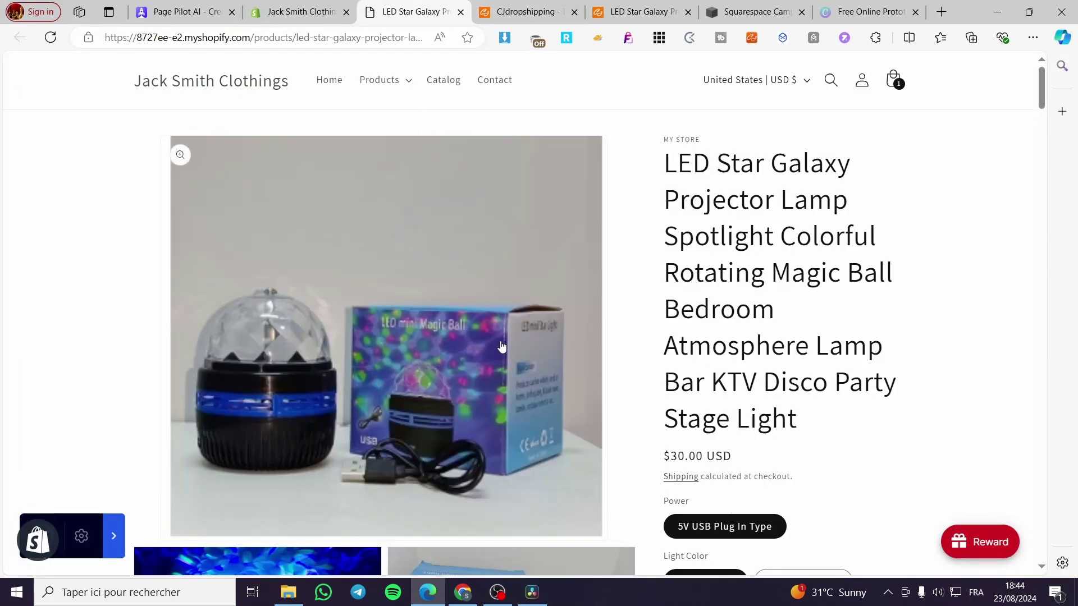
scroll(310, 324, down, 5)
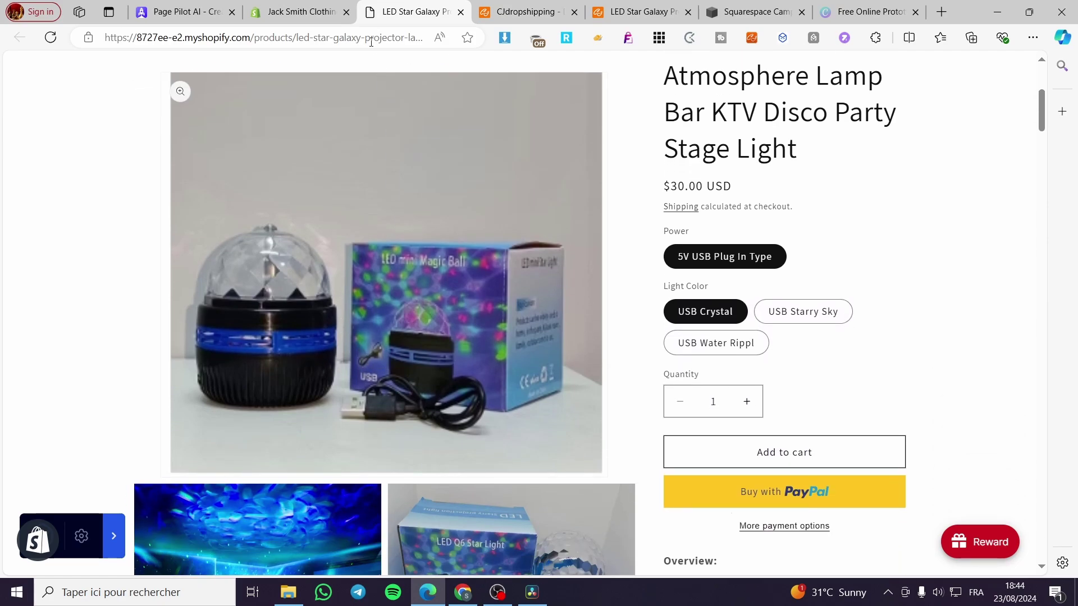
click(303, 11)
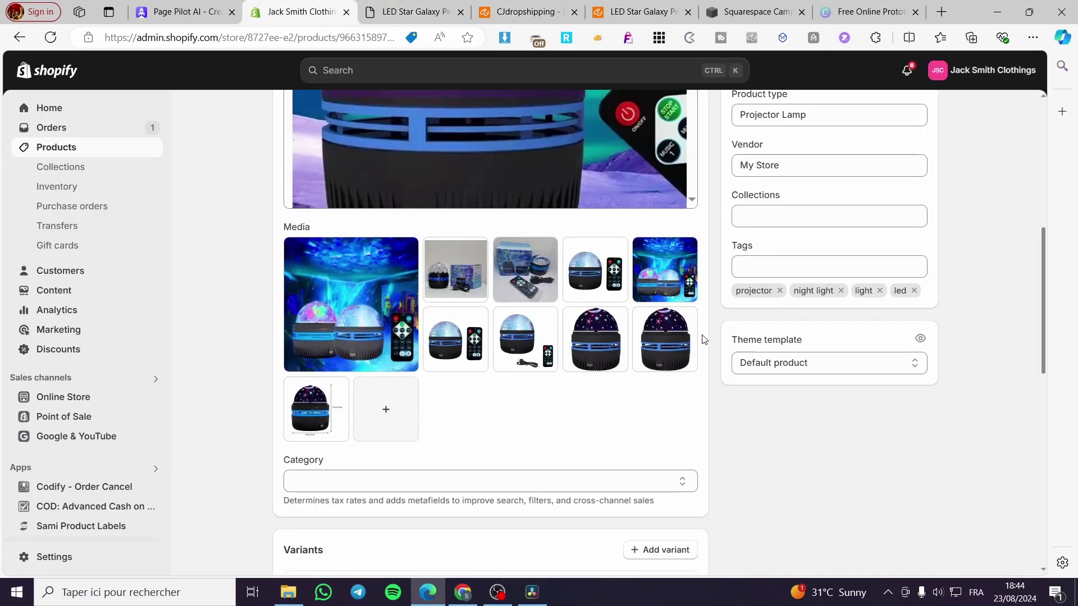
click(452, 8)
click(312, 10)
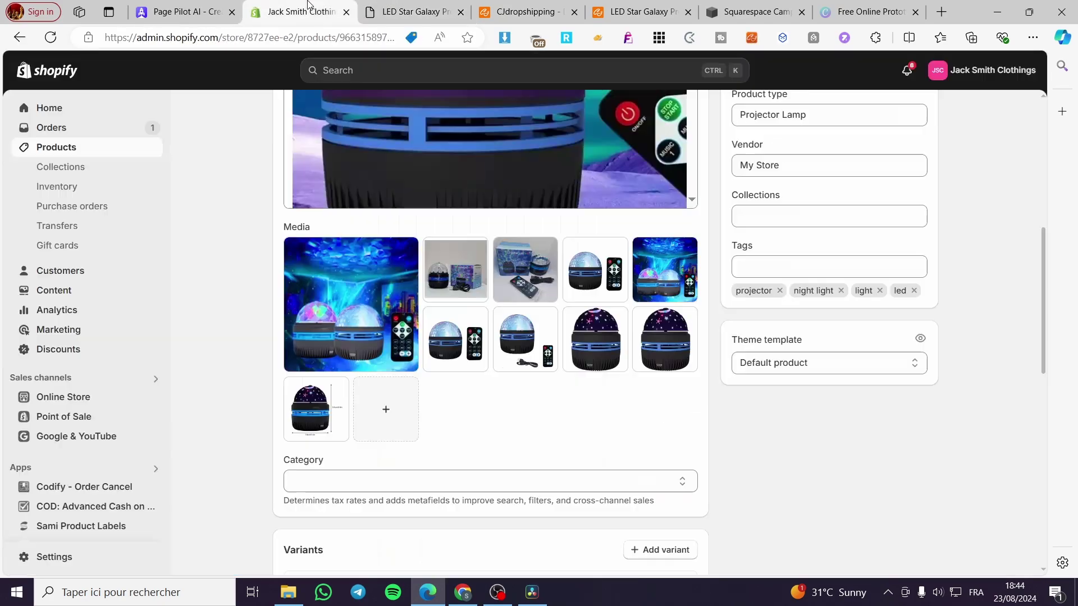
Step: Remove the two photos showing the packaging boxes from the lamp's media and reload its storefront page
click(434, 249)
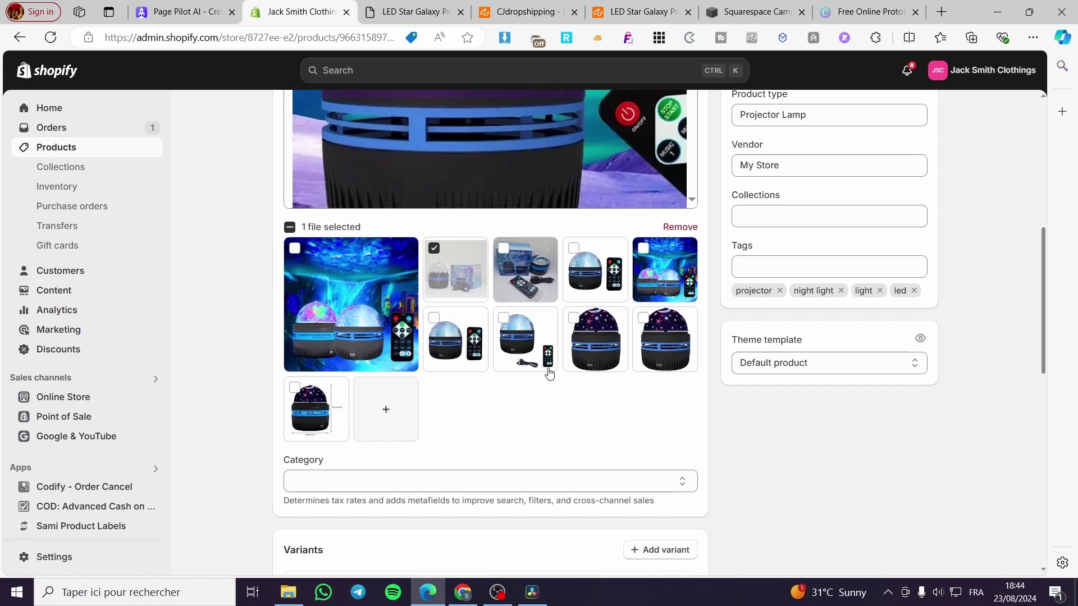
click(553, 253)
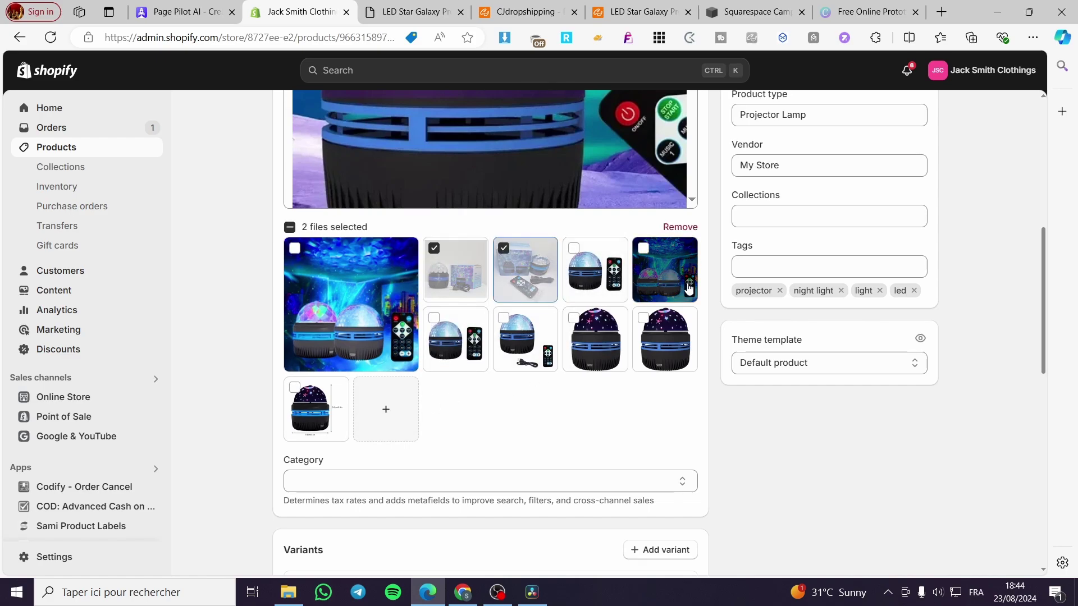
click(680, 226)
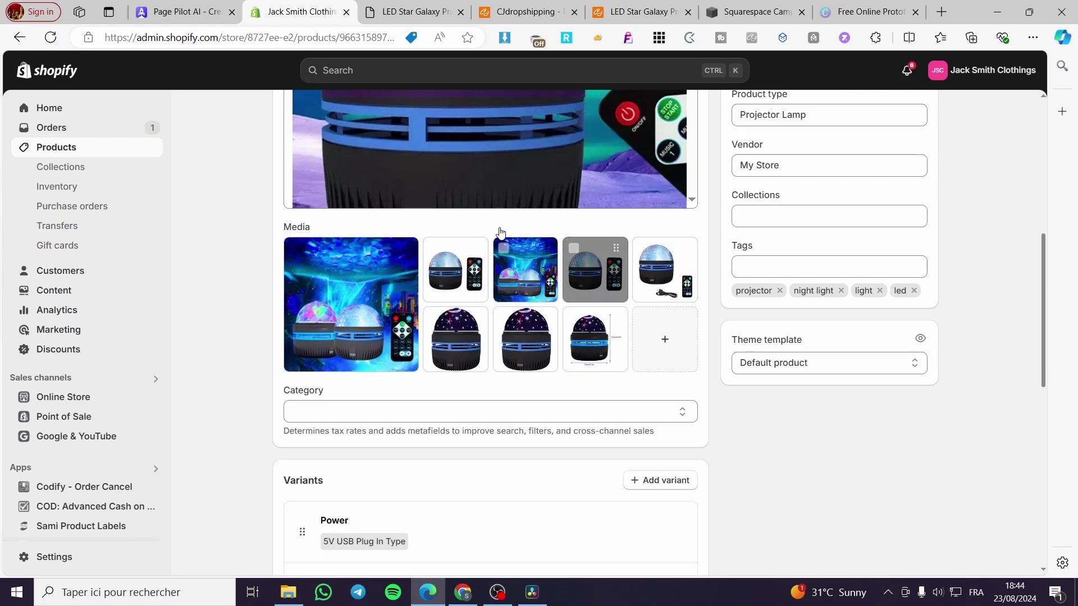
click(385, 7)
click(50, 38)
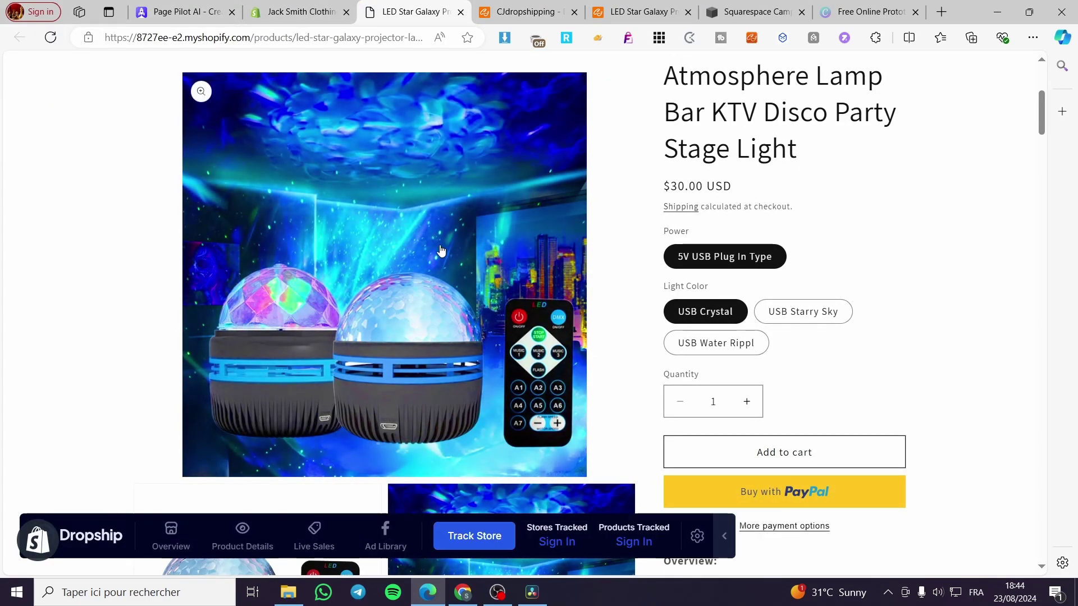
Step: Copy the lamp's storefront product URL and switch to the PagePilot AI dashboard
click(297, 11)
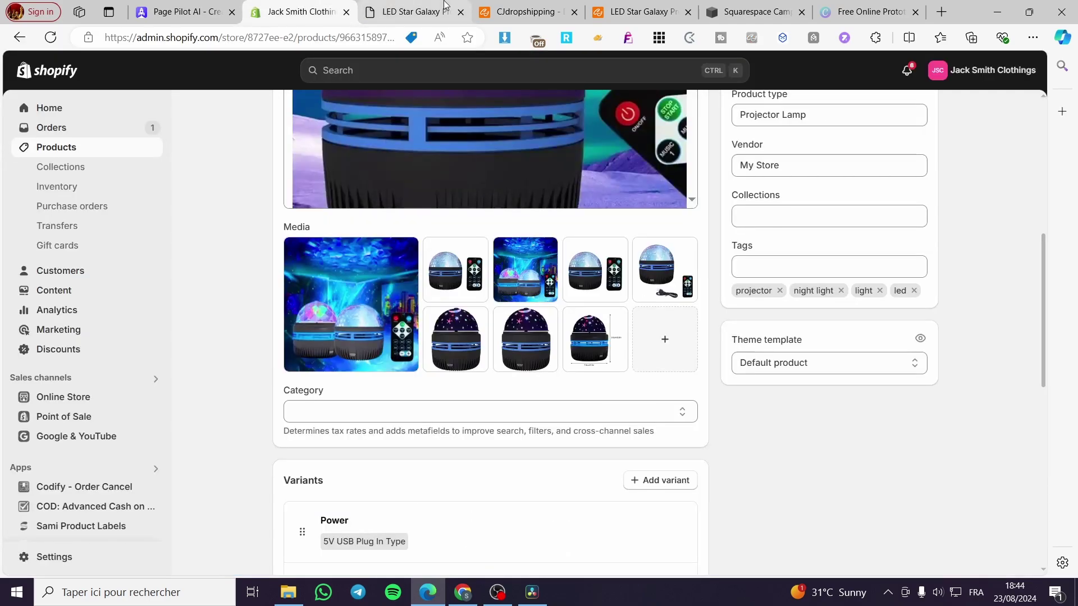
click(434, 11)
click(304, 12)
key(ctrl+Tab)
click(274, 34)
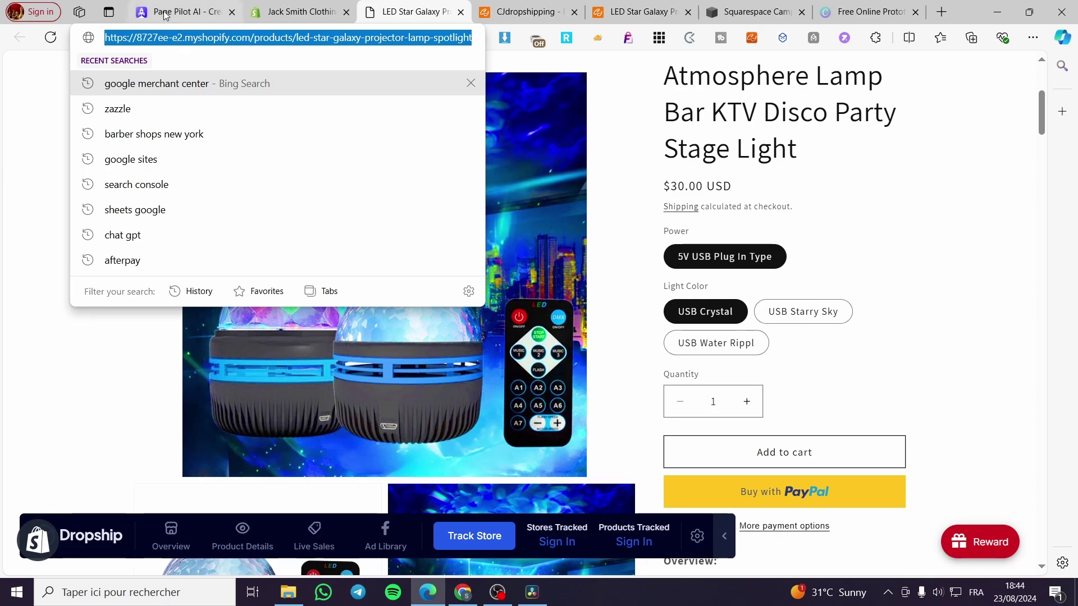
click(181, 12)
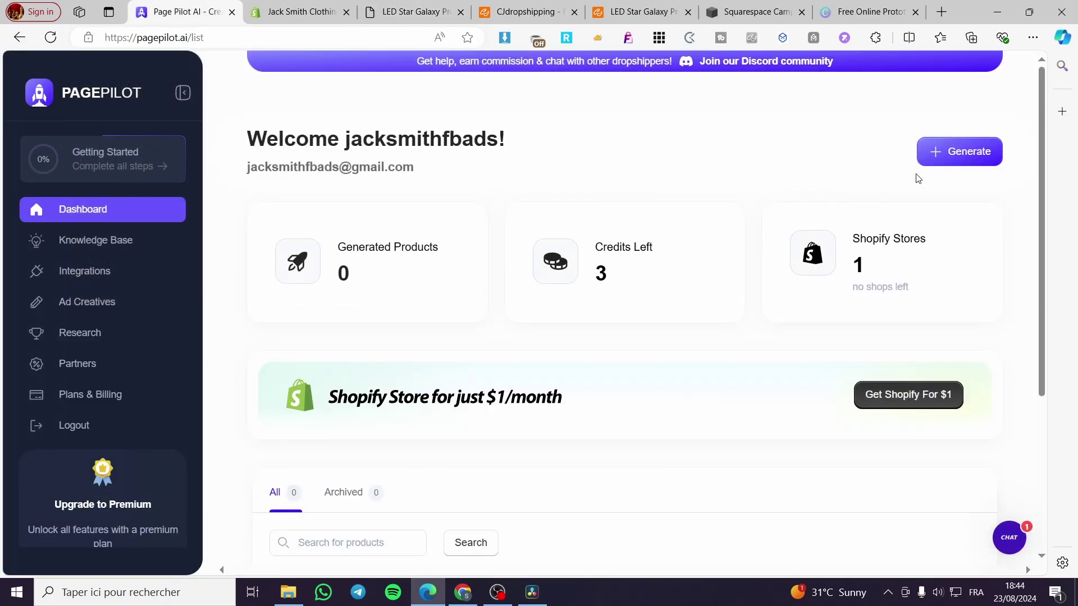
Step: Generate a PagePilot product page from the Shopify source using the copied lamp URL, leaving the product angle empty
click(959, 153)
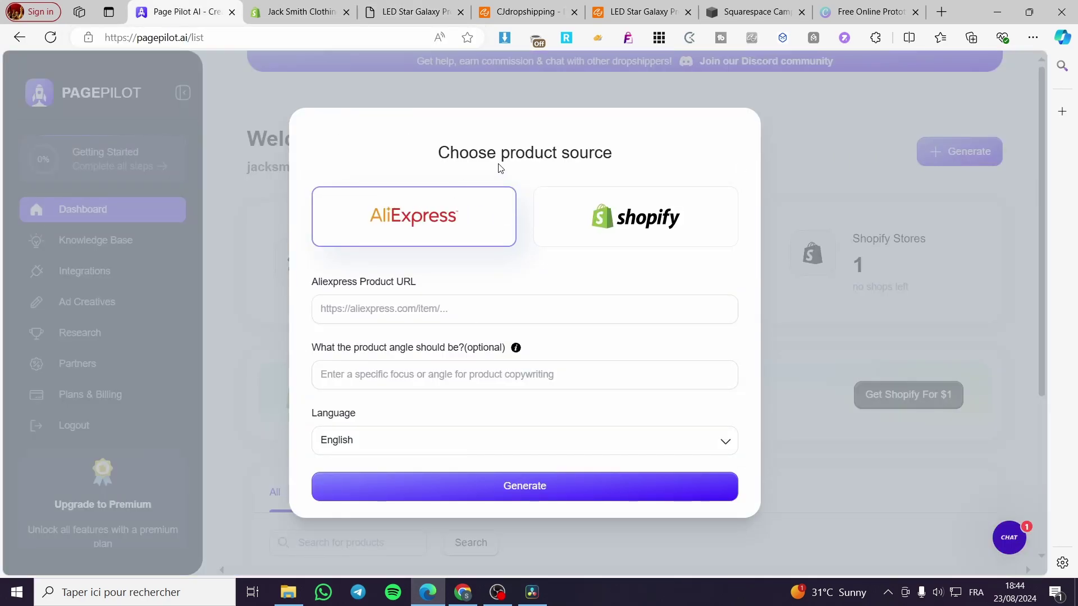
click(663, 216)
click(373, 316)
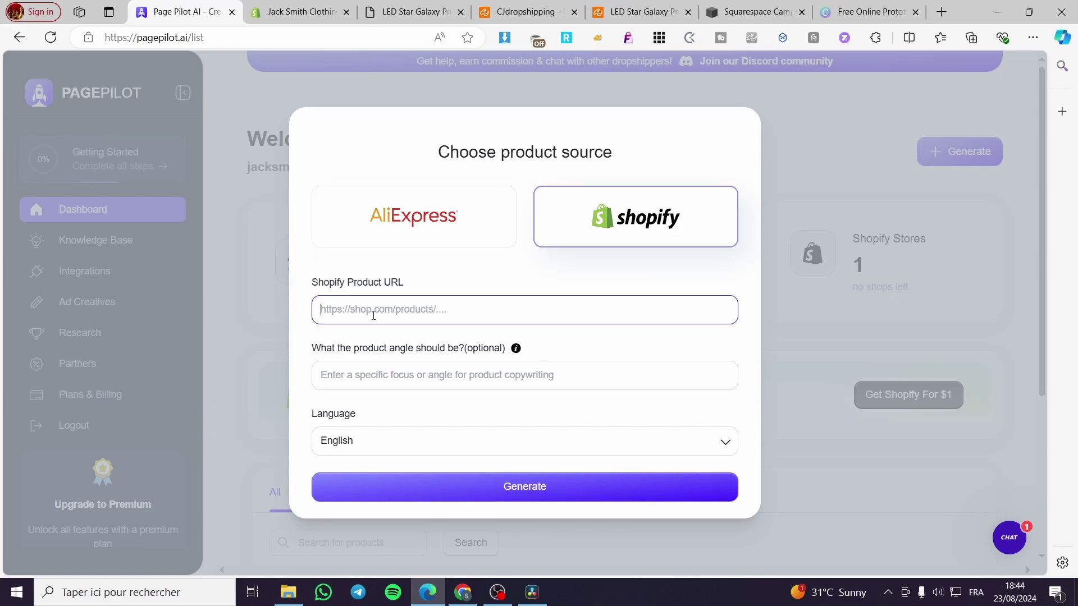
key(ctrl+v)
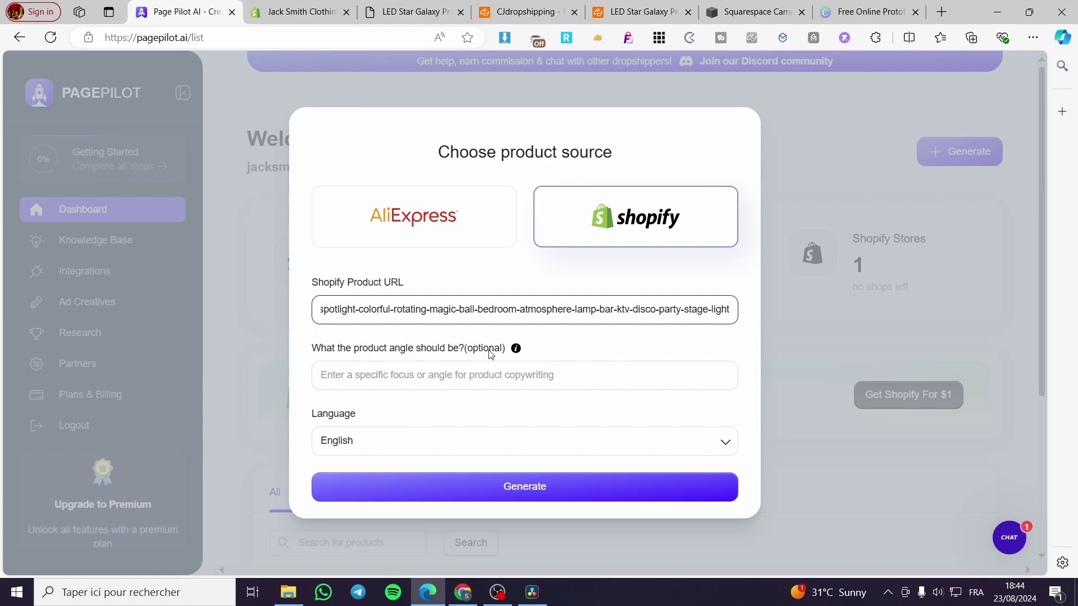
click(448, 380)
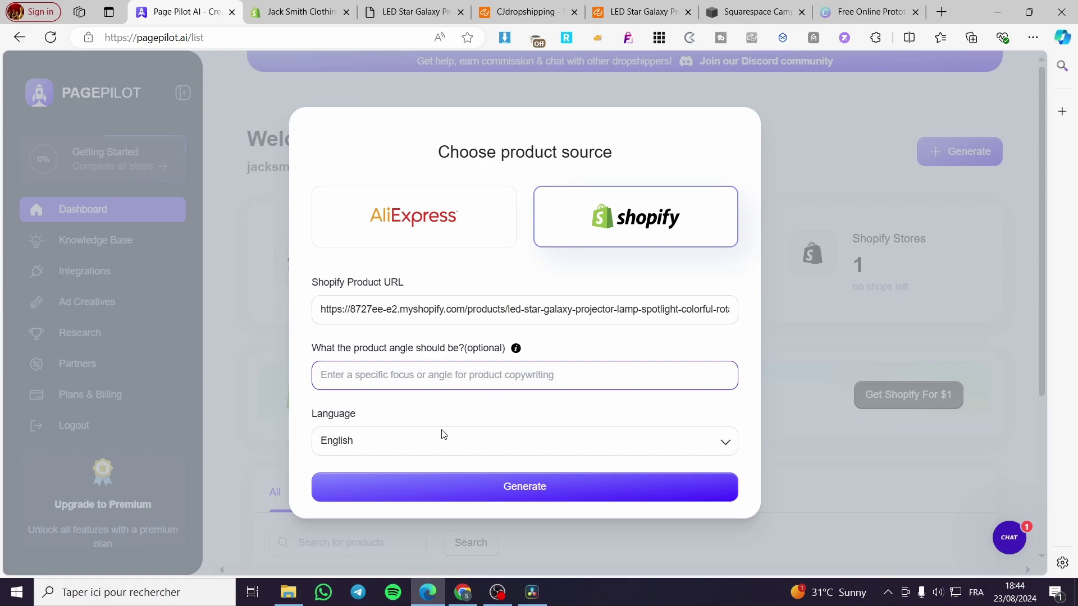
click(500, 492)
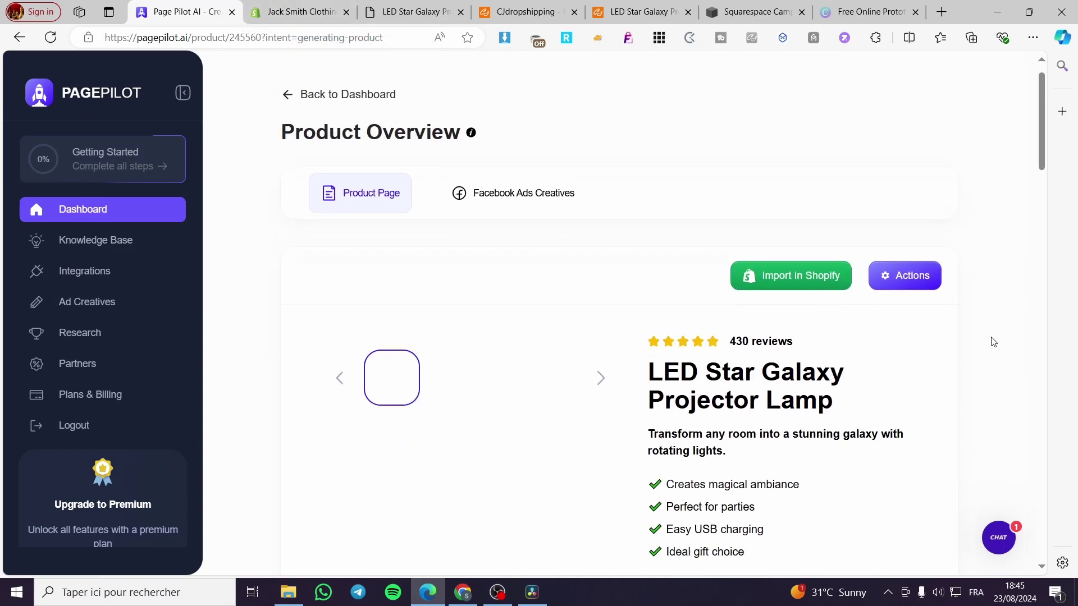
Step: Review the generated LED Star Galaxy Projector Lamp page, from its gallery and options through the marketing sections
scroll(599, 406, down, 2)
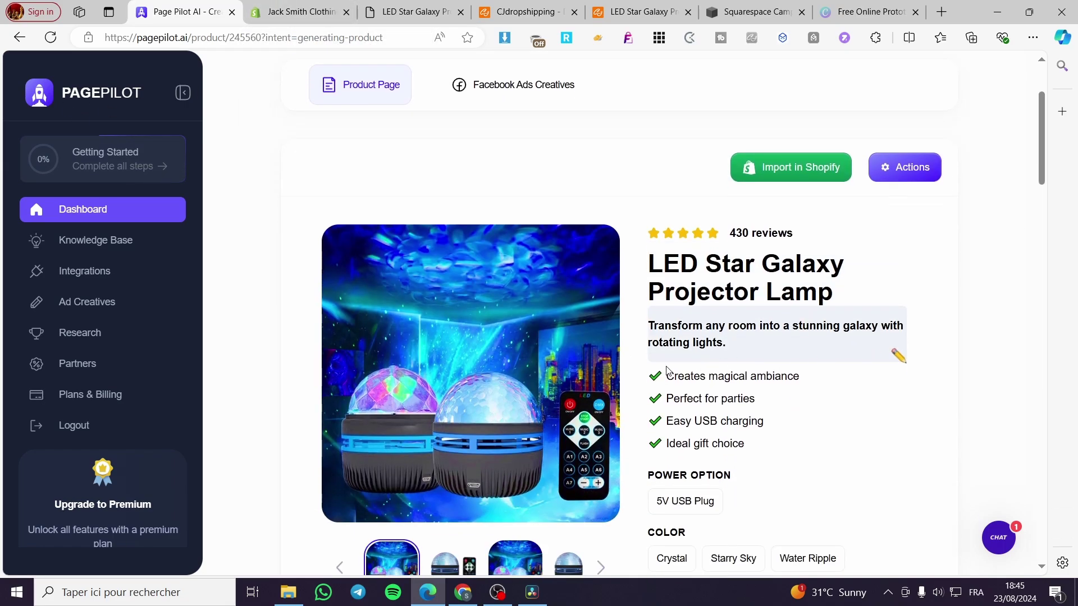
scroll(907, 271, down, 7)
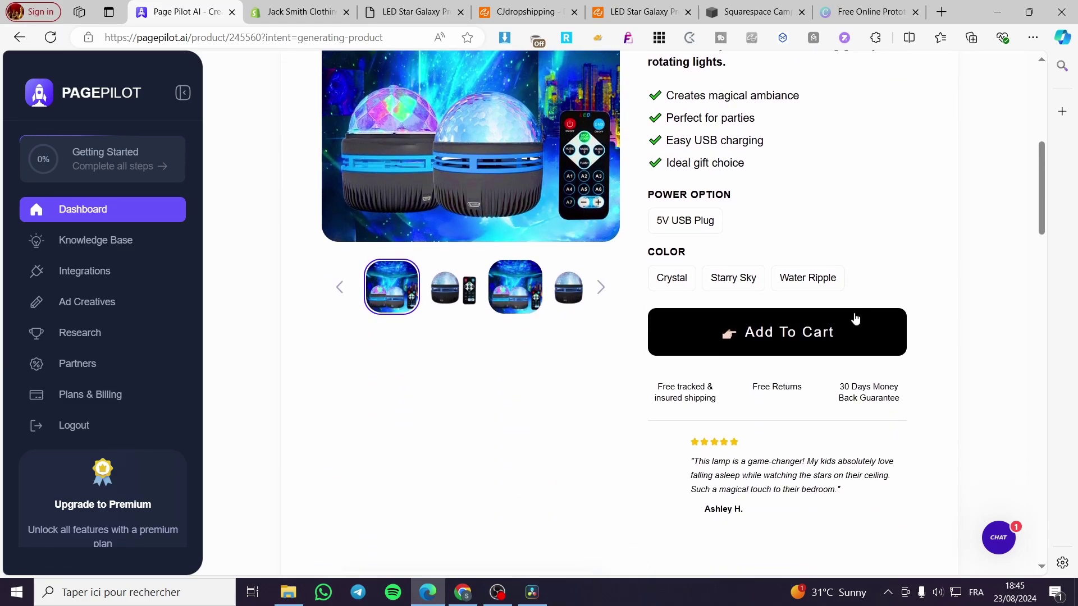
scroll(692, 404, down, 3)
scroll(606, 393, down, 5)
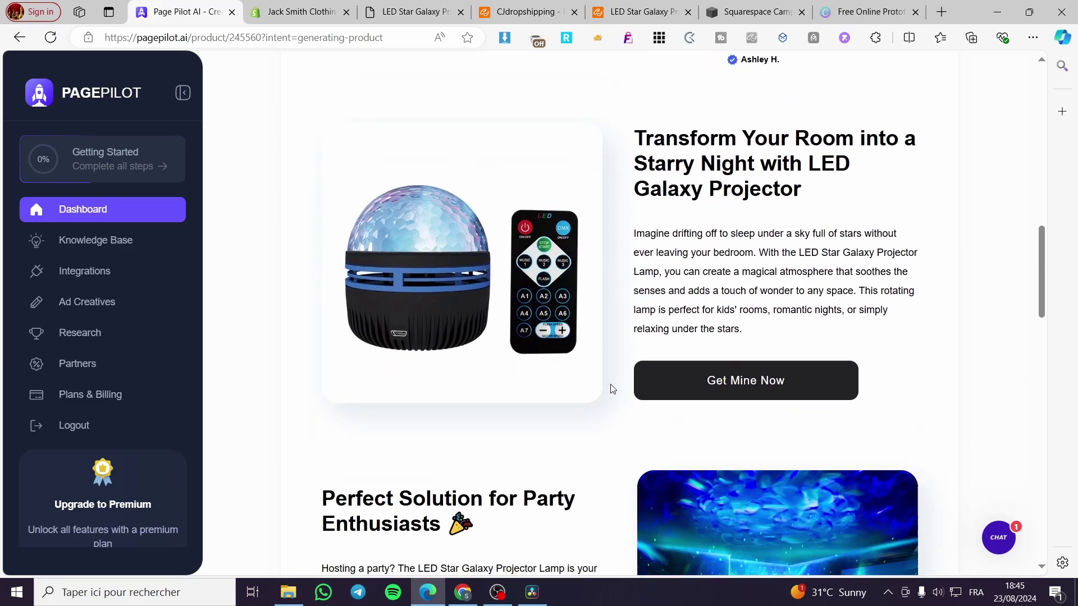
scroll(626, 393, up, 14)
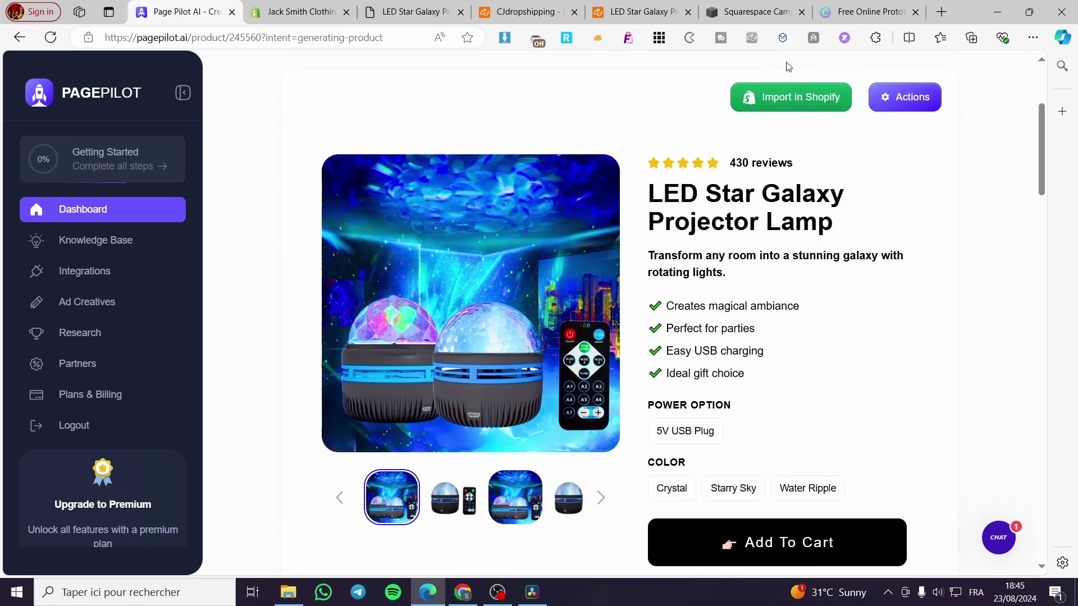
Step: Try to import the generated lamp page into Shopify, and review the Lite, Starter and Scaler plans before dismissing the upgrade offer
click(785, 97)
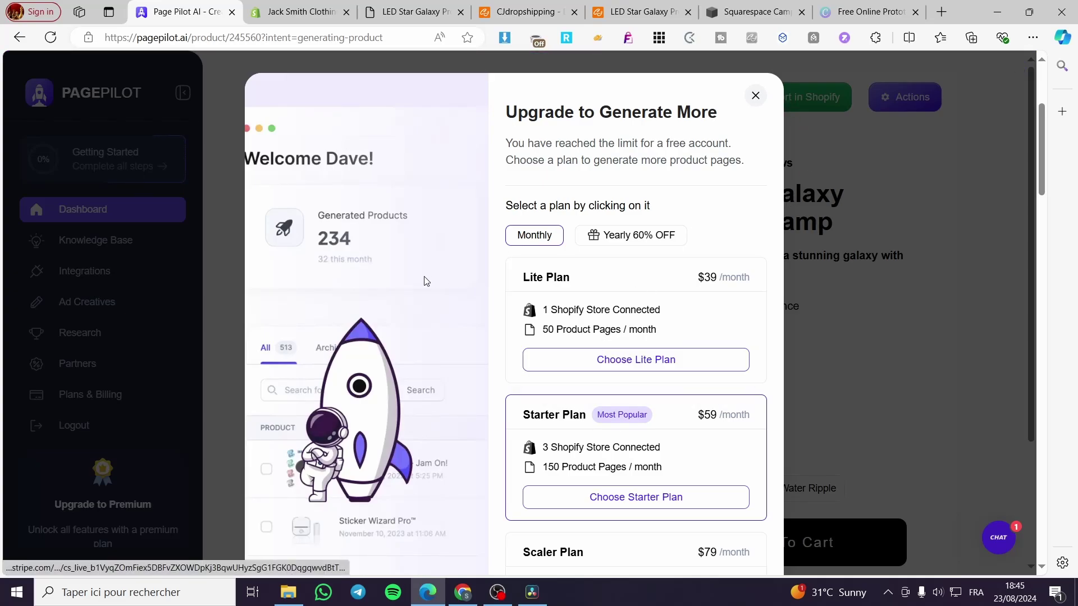
scroll(651, 316, down, 3)
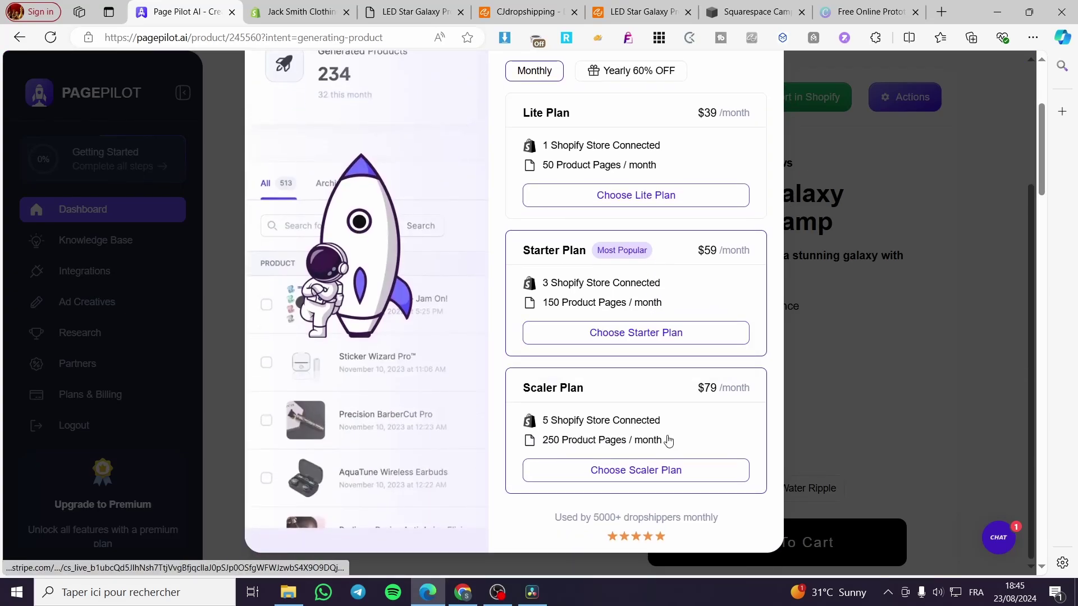
scroll(663, 438, up, 3)
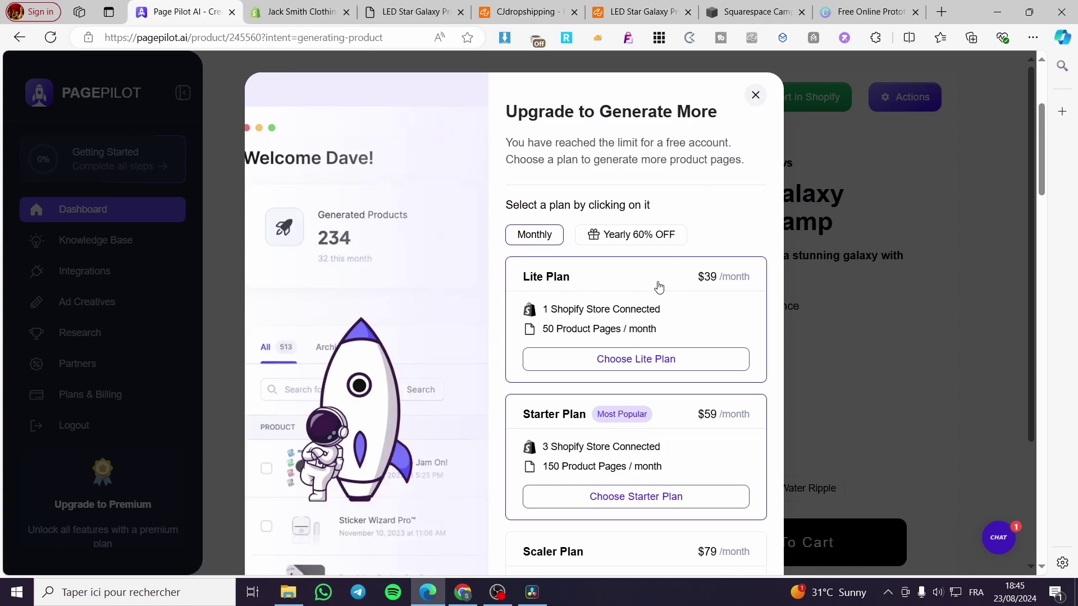
scroll(659, 284, down, 3)
scroll(655, 293, up, 3)
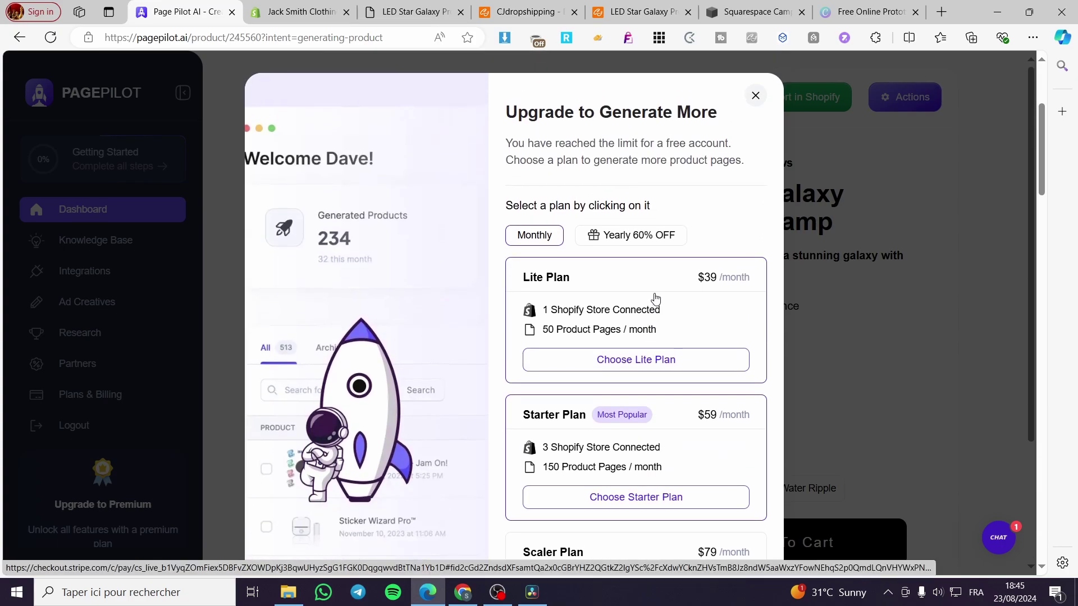
click(755, 95)
scroll(623, 353, down, 3)
scroll(616, 200, up, 3)
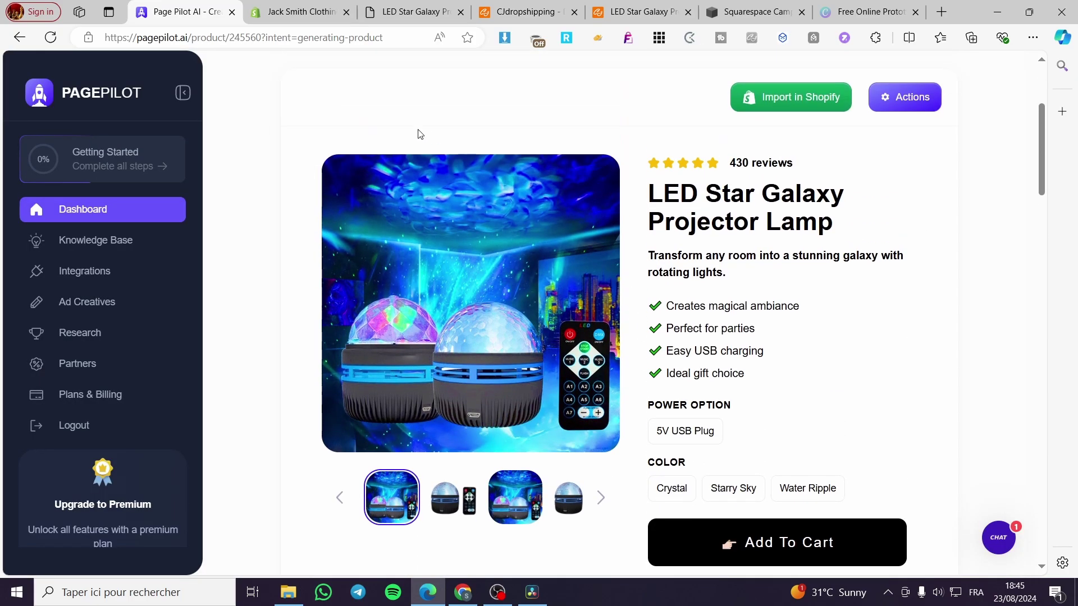
Step: Compare the lamp's original Shopify storefront page with its generated PagePilot page, and dismiss the reopened PagePilot upgrade offer
click(416, 12)
scroll(710, 365, up, 1)
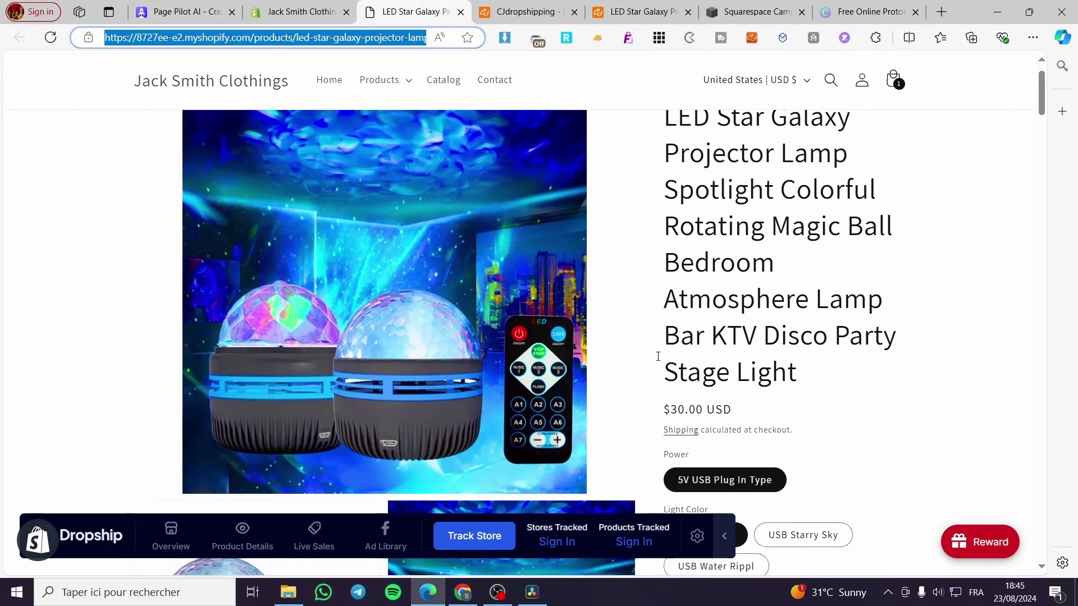
click(724, 536)
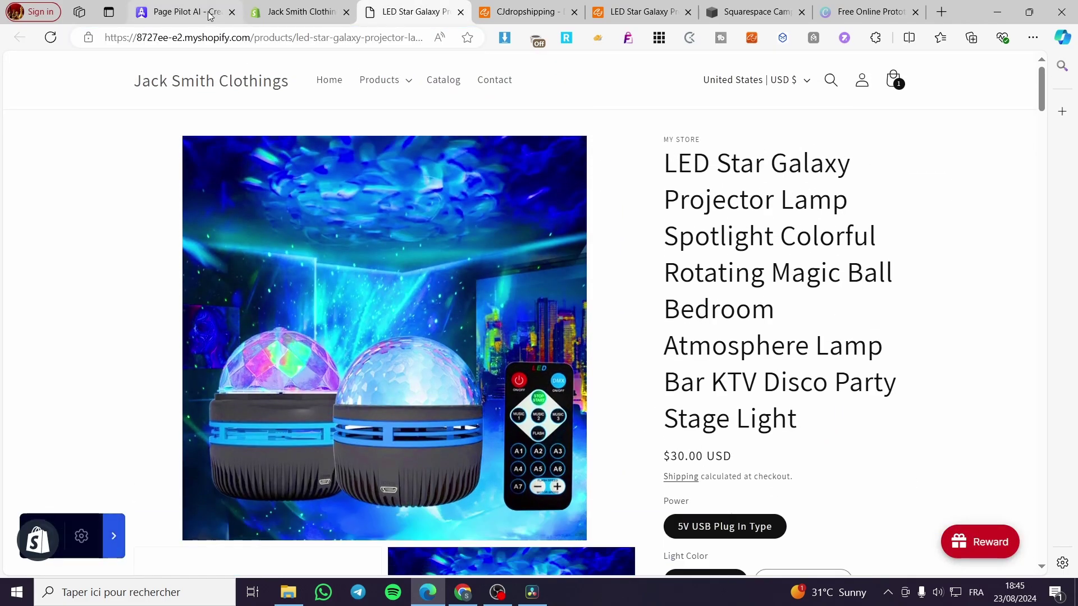
click(185, 12)
scroll(734, 433, down, 1)
scroll(733, 434, down, 1)
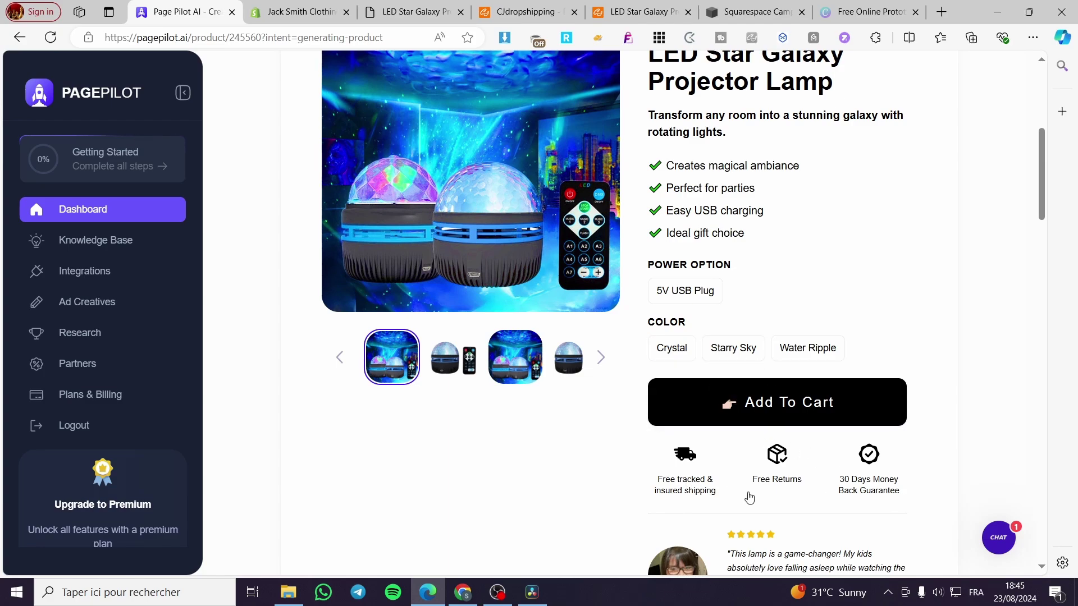
scroll(749, 497, down, 3)
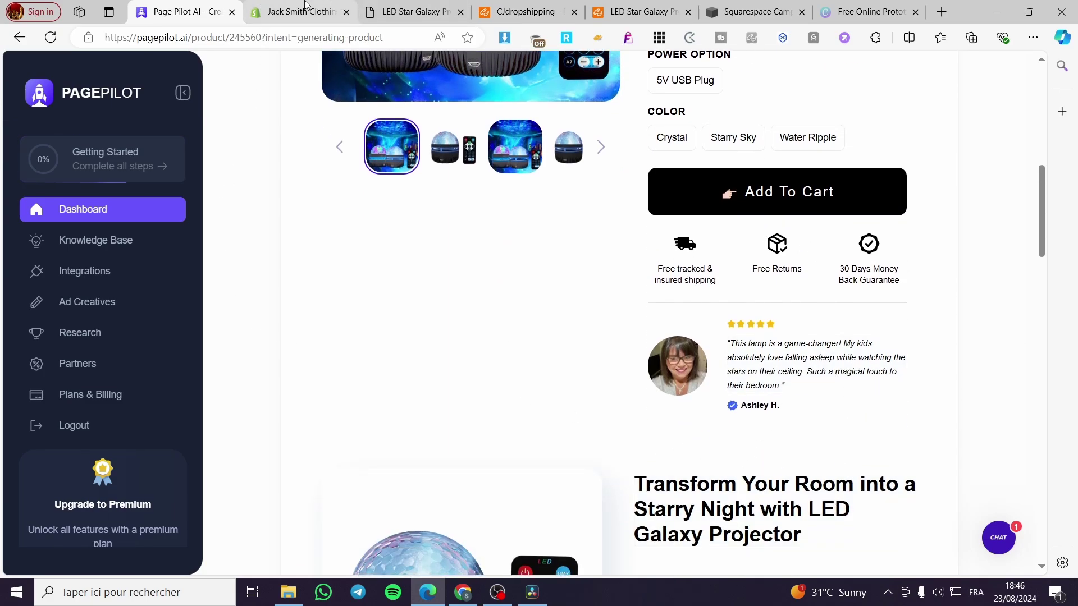
click(415, 11)
scroll(780, 409, down, 4)
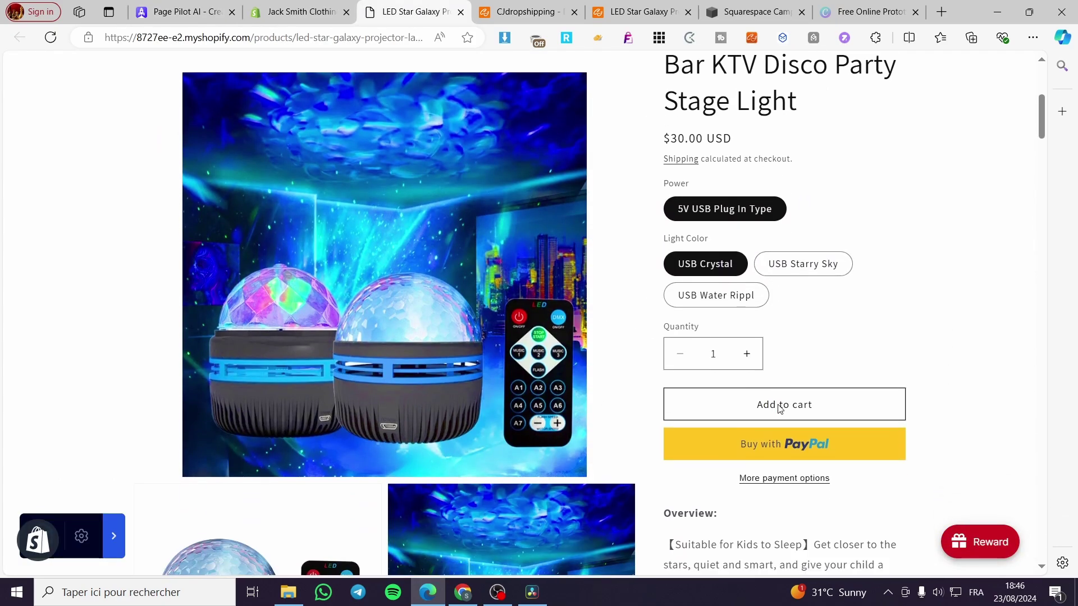
scroll(779, 408, down, 2)
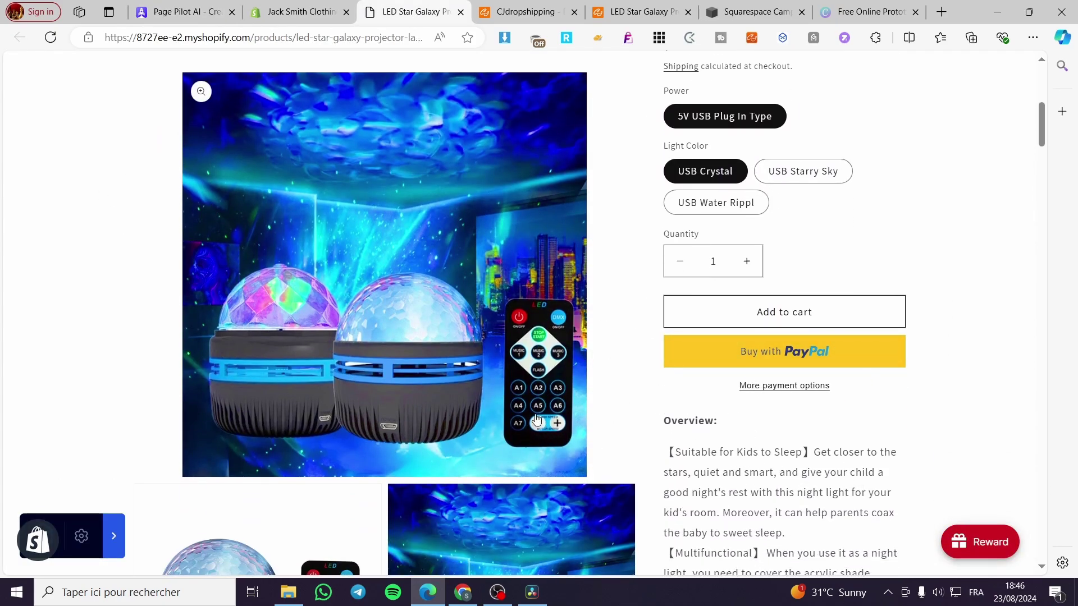
key(ctrl+1)
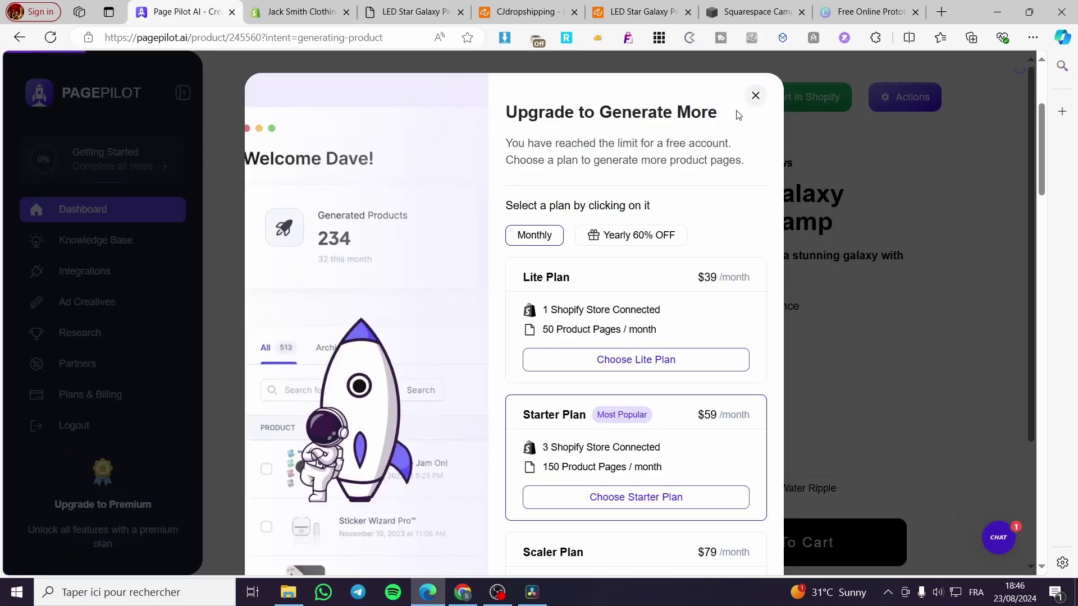
click(755, 95)
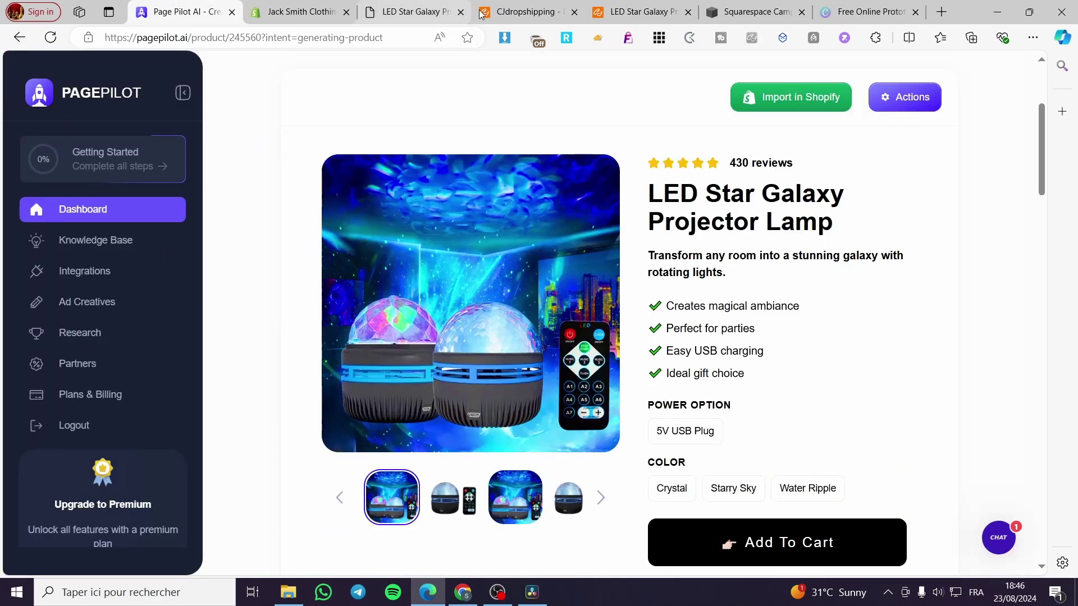
Step: Switch to CJdropshipping and open the store products connected to the Shopify store
click(497, 6)
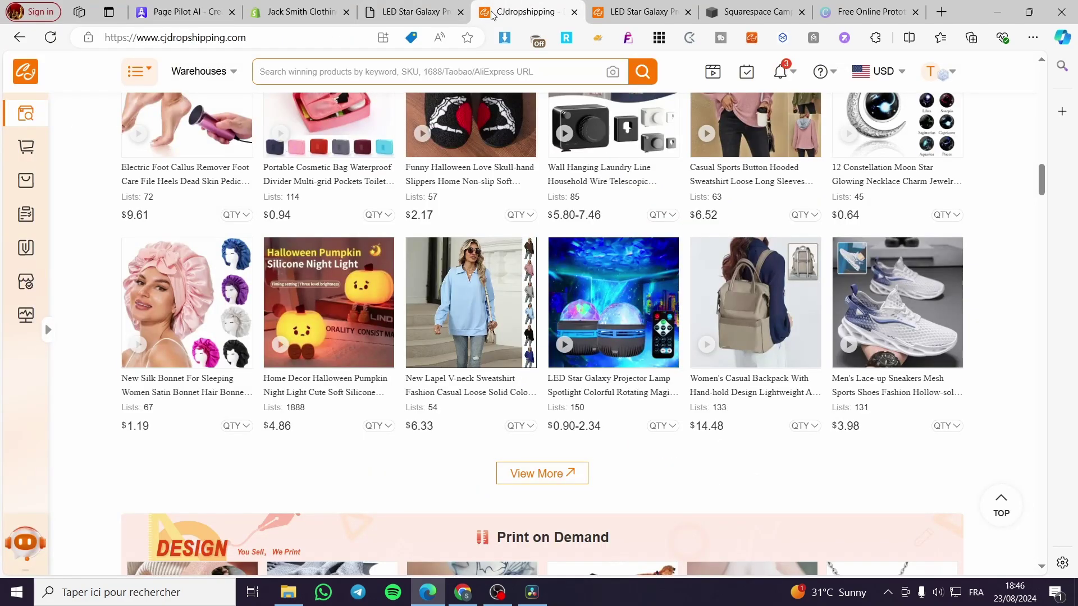
mouse_move(34, 265)
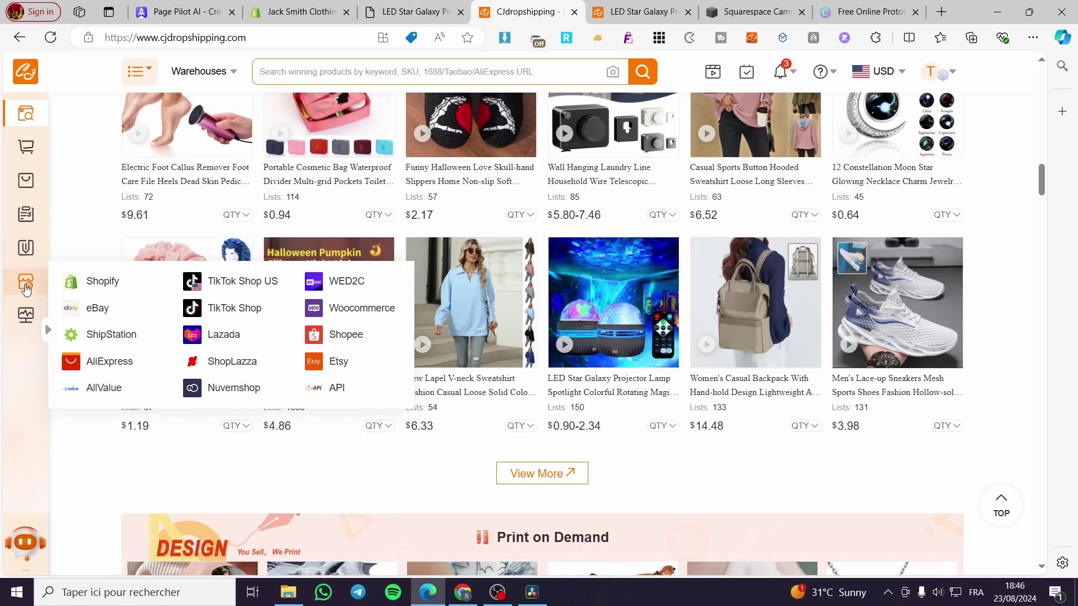
mouse_move(35, 328)
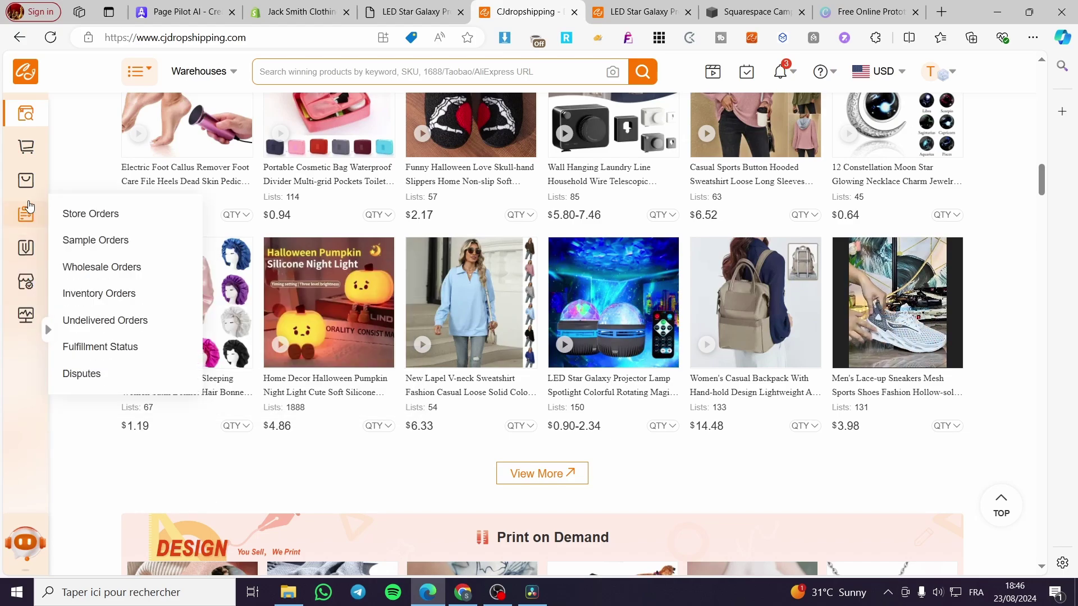
mouse_move(29, 188)
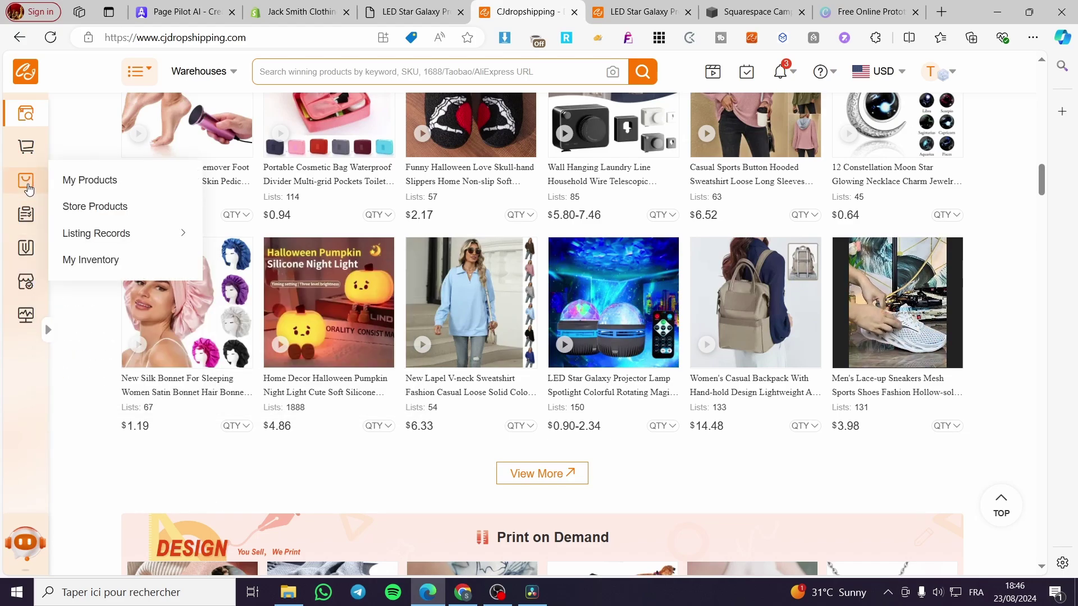
mouse_move(25, 219)
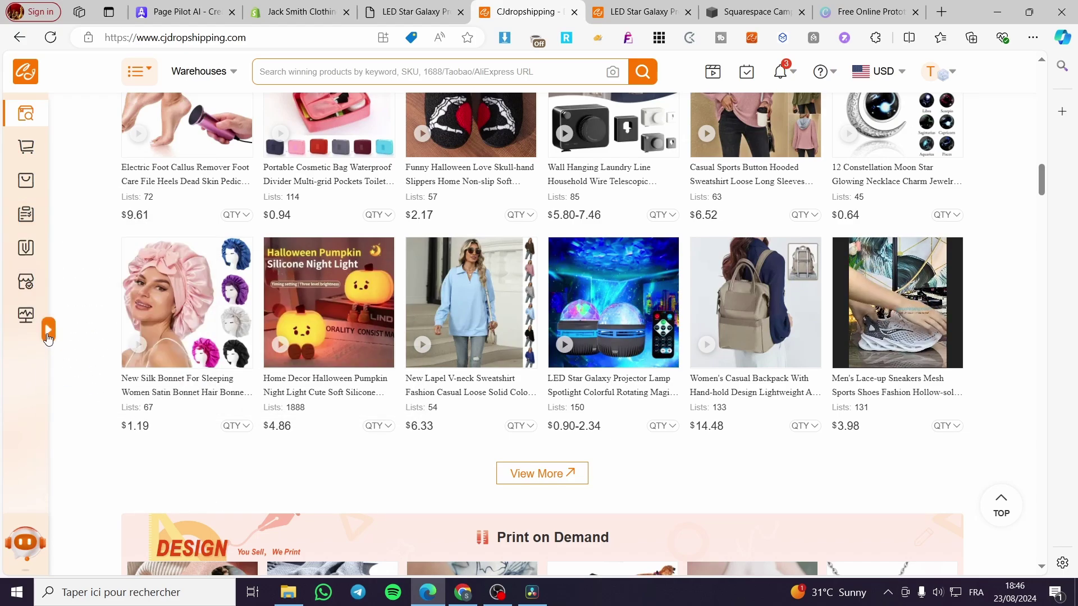
click(48, 329)
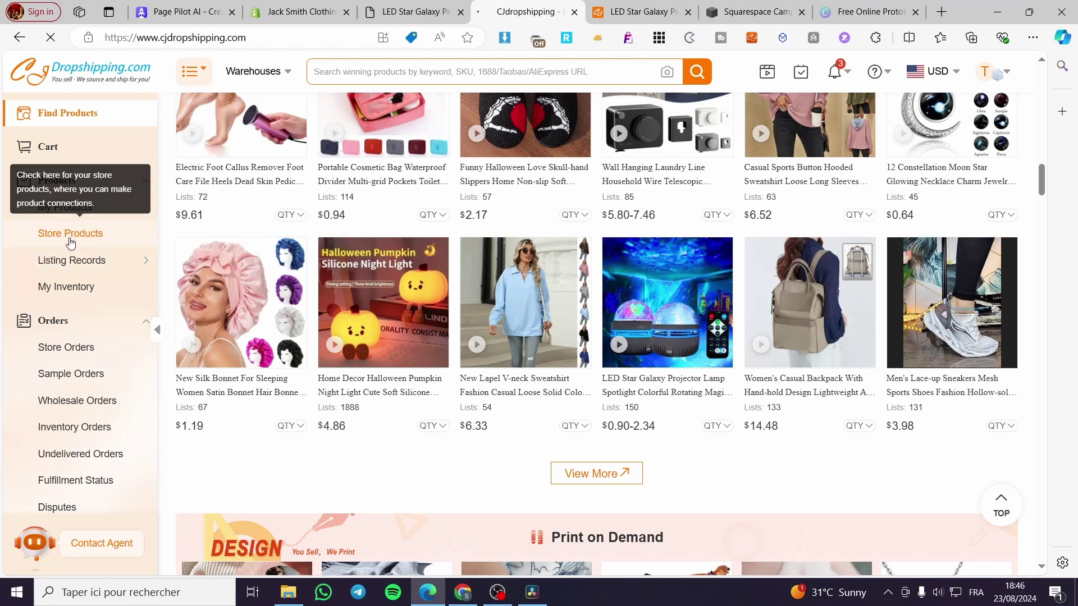
click(71, 240)
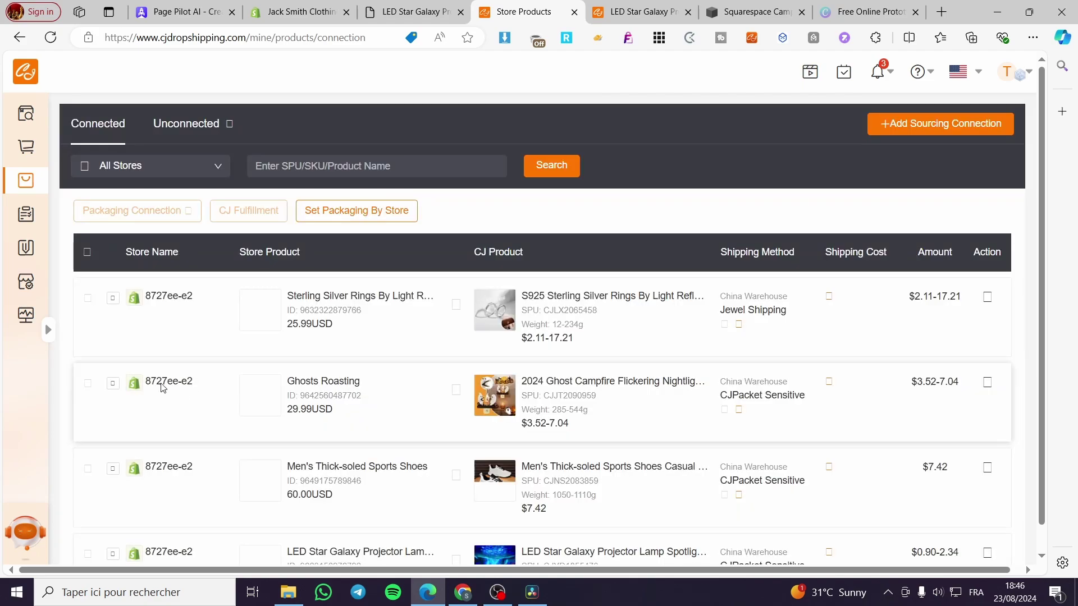
Step: Apply CJ Fulfillment to the LED Star Galaxy Projector Lamp, with Fulfilled by CJ and Inventory Managed by CJ both set to Yes
scroll(247, 359, down, 2)
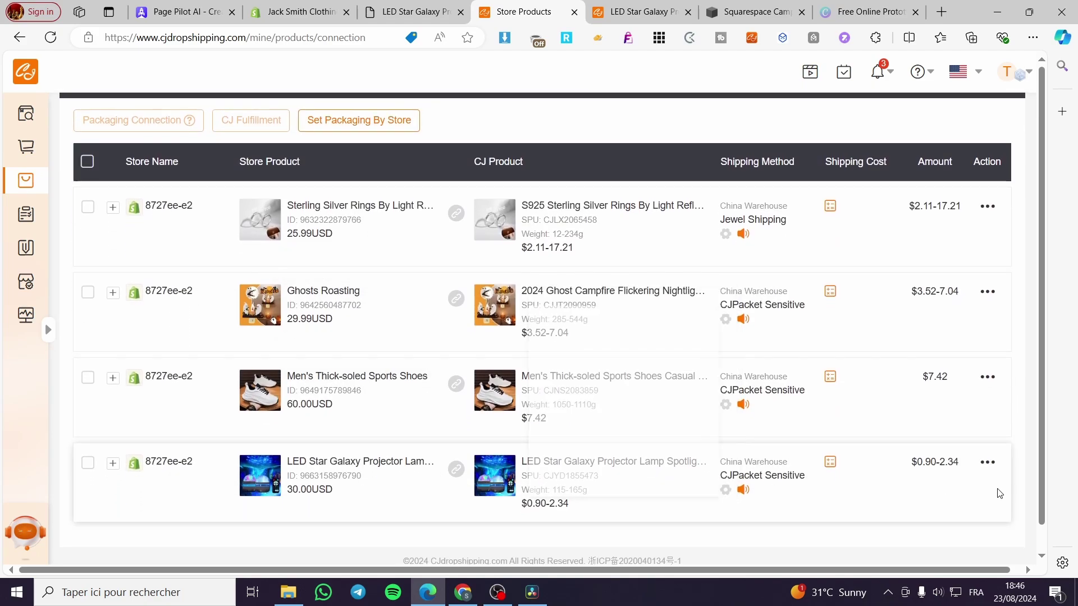
click(989, 463)
scroll(996, 465, down, 1)
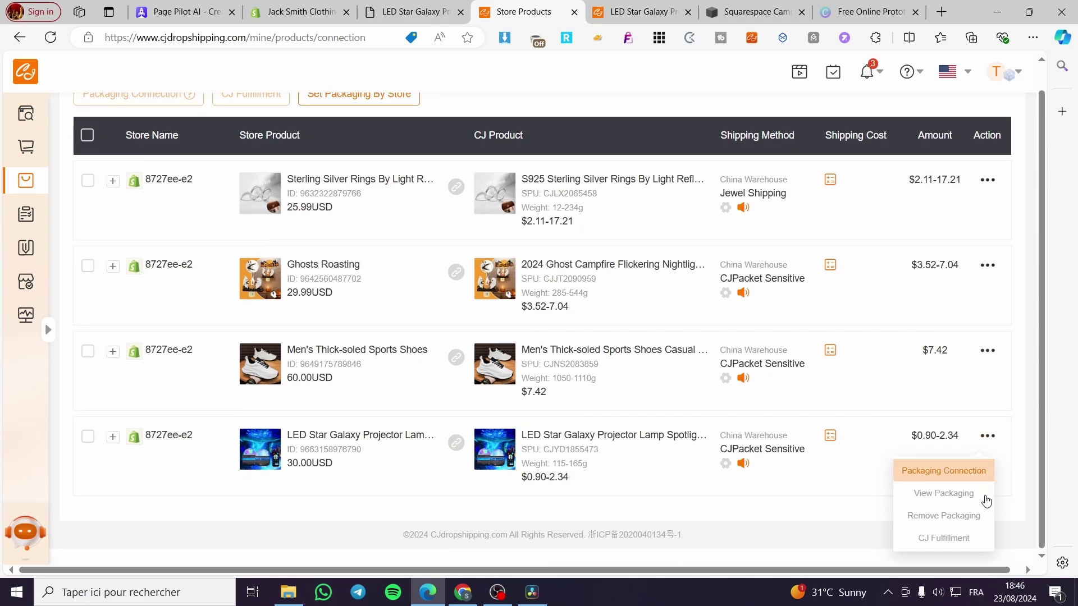
click(945, 544)
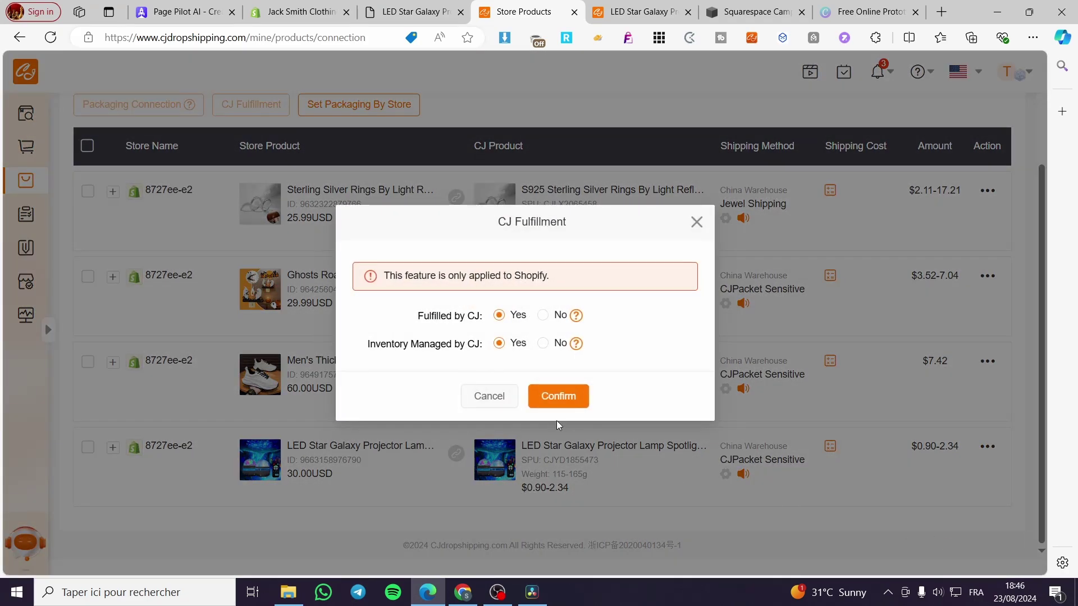
click(578, 397)
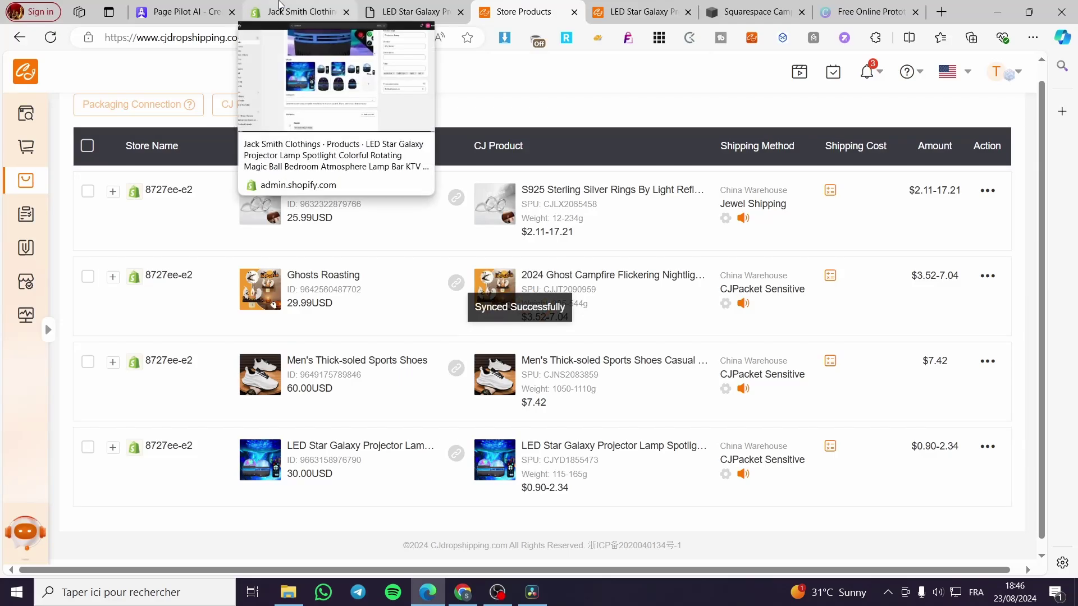
Step: Check the lamp's product details in the Shopify admin and return to the CJdropshipping store products
click(279, 4)
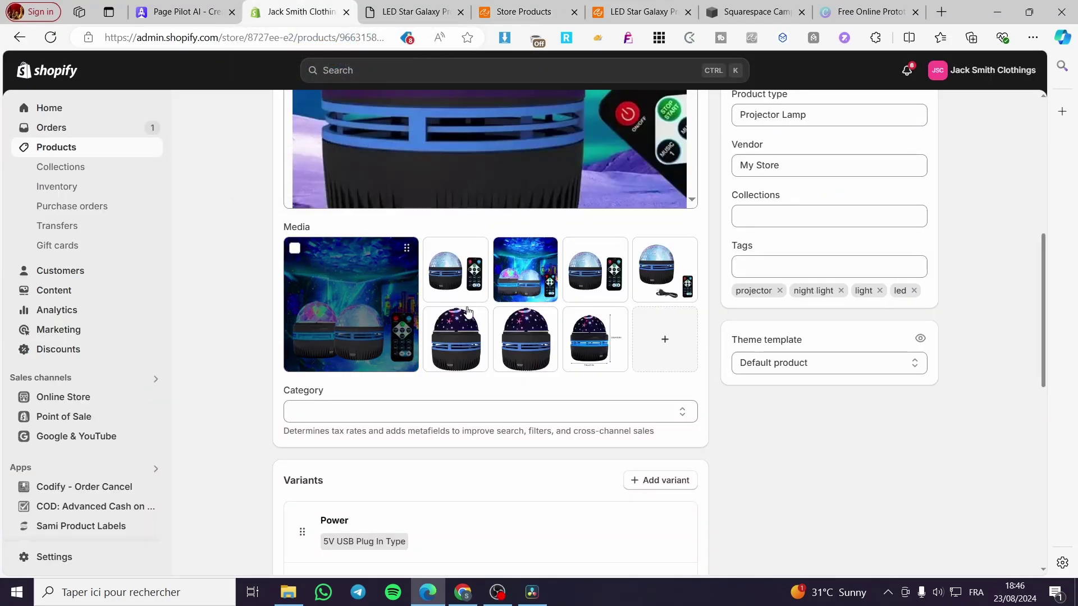
scroll(449, 337, up, 3)
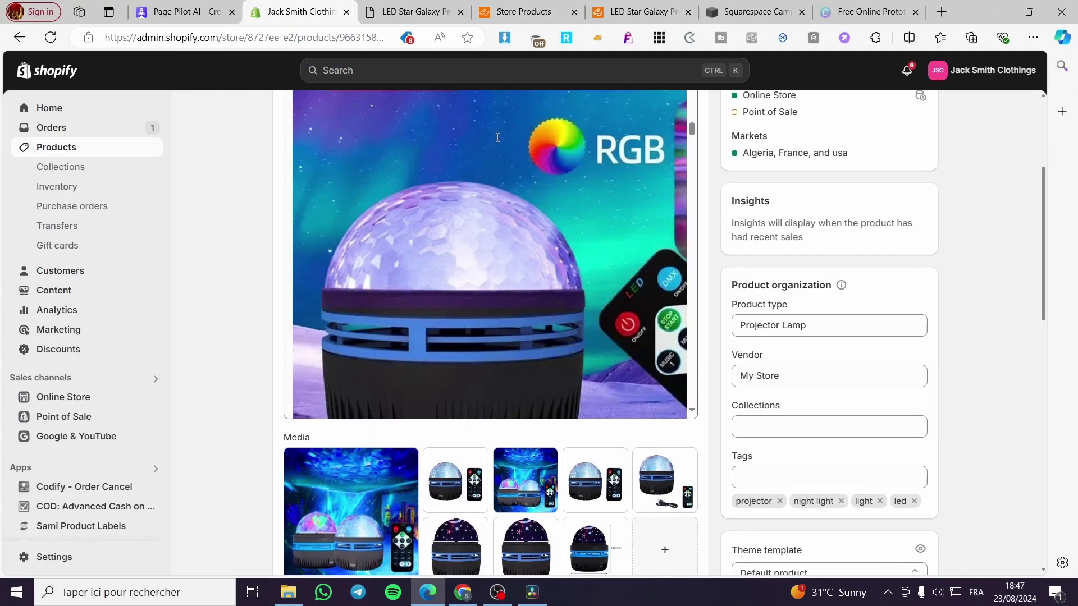
click(538, 6)
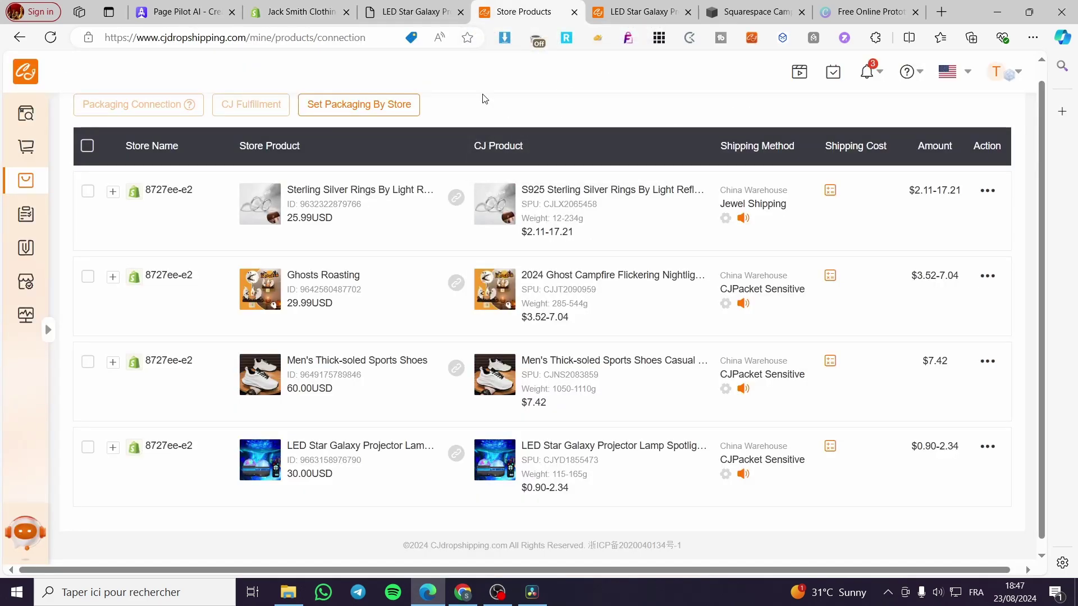